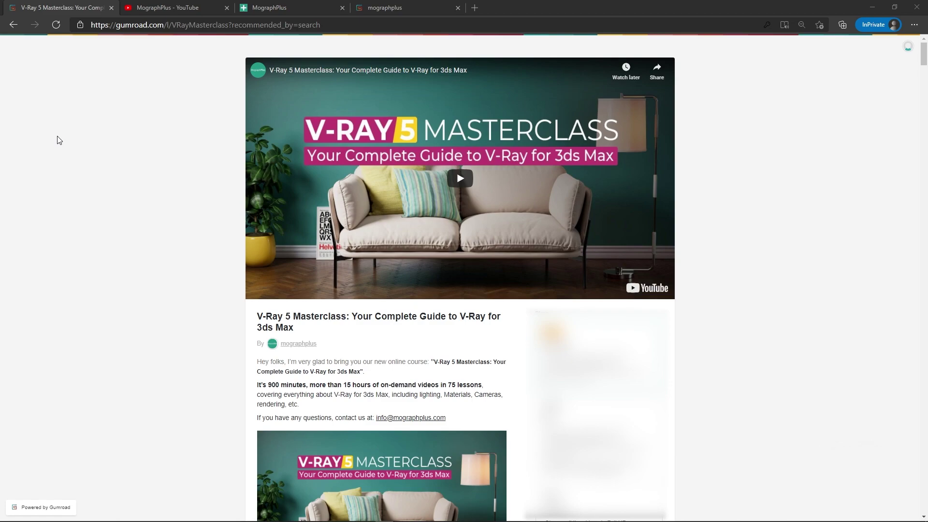
click(154, 3)
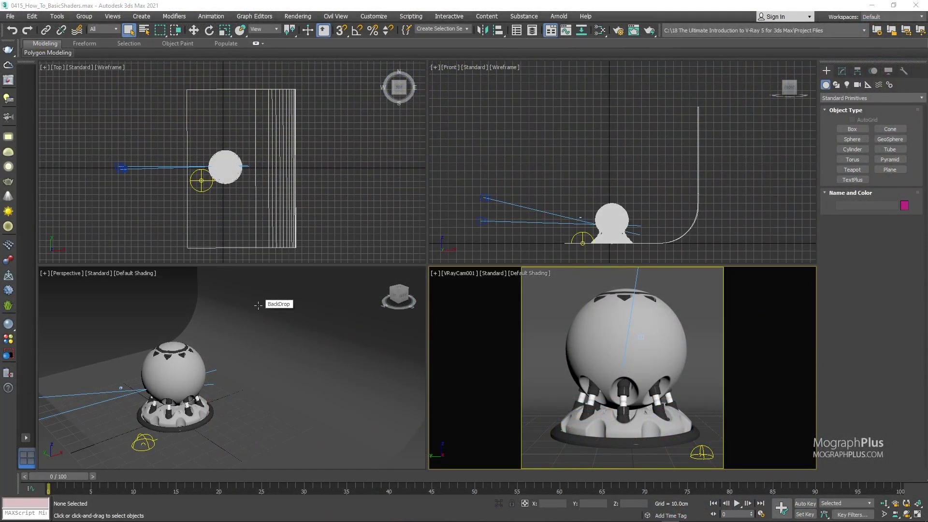
- Create a VRayFastSSS2 material in an empty area of the Slate Material Editor
key(m)
scroll(164, 290, up, 1)
right_click(130, 243)
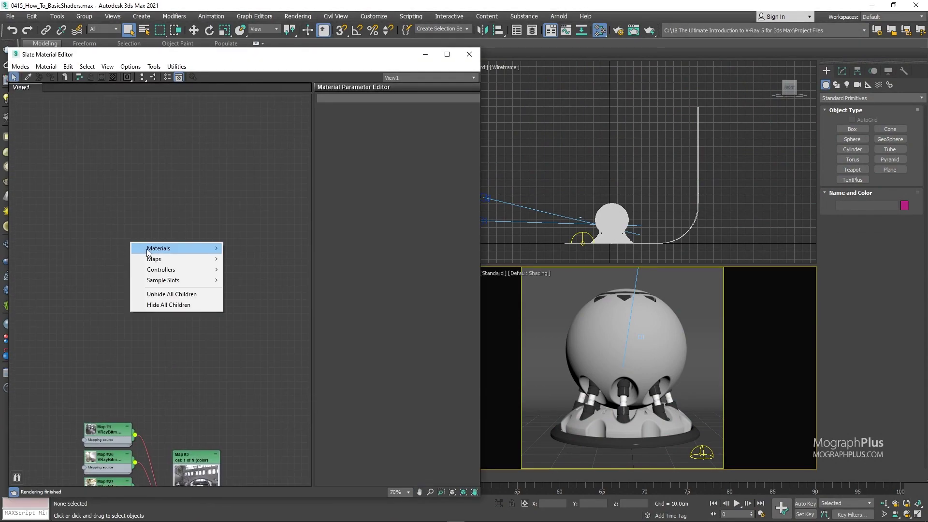
mouse_move(148, 251)
mouse_move(264, 280)
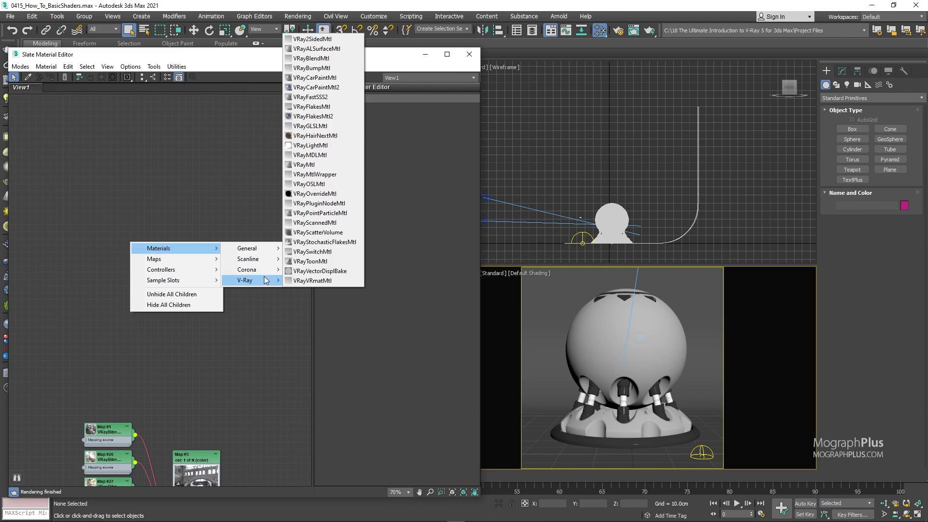
click(324, 97)
- Assign the VRayFastSSS2 material to the shader ball, then enlarge its node preview and reposition the node
click(624, 339)
right_click(138, 243)
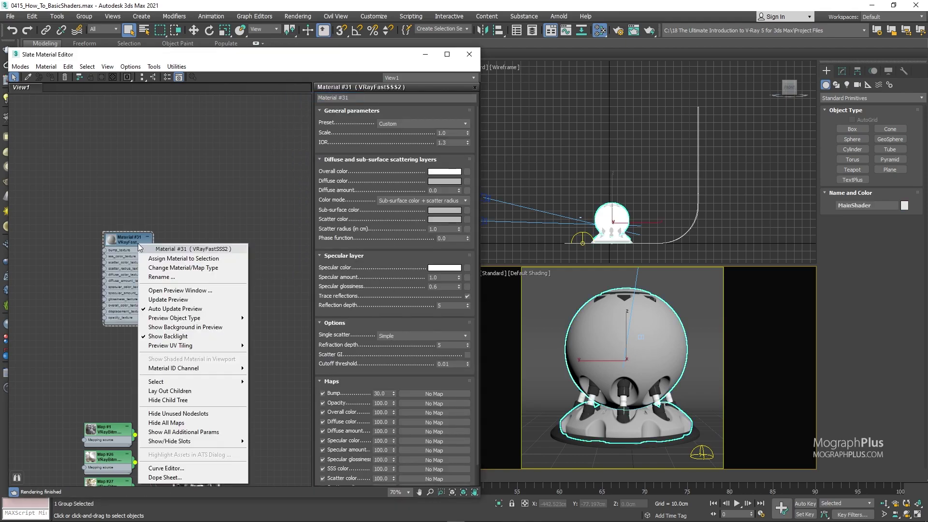
click(158, 260)
double_click(111, 240)
drag(123, 328, 198, 297)
scroll(198, 297, up, 2)
scroll(121, 273, up, 3)
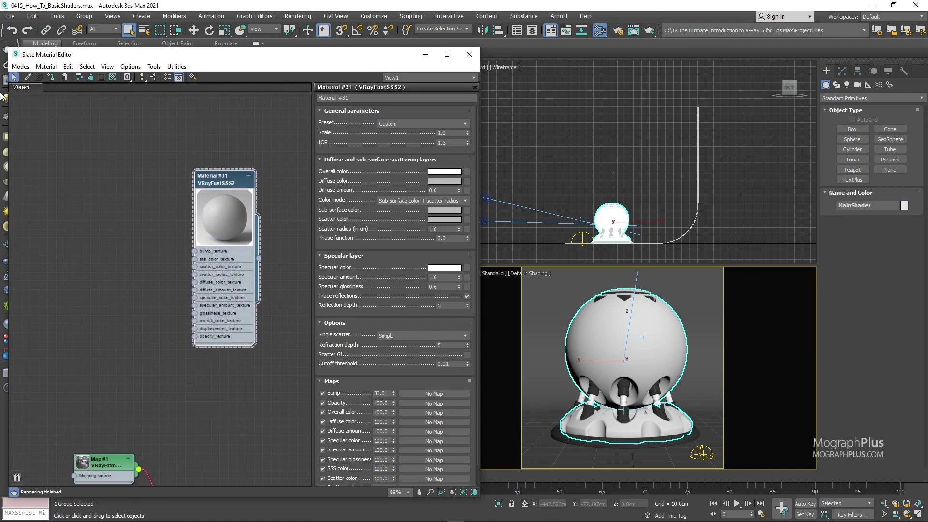
- Start rendering the camera view in the V-Ray Frame Buffer and shift the material editor clear of it
key(shift+q)
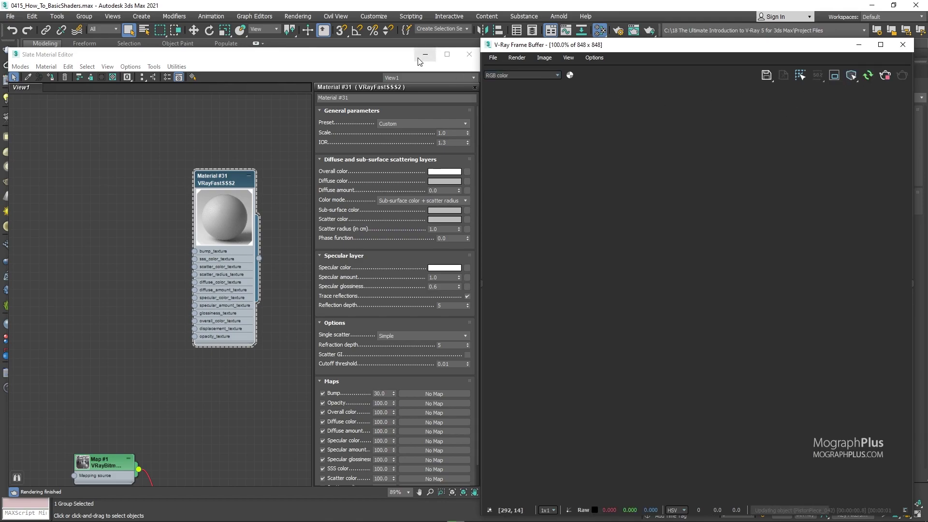
drag(418, 60, 411, 58)
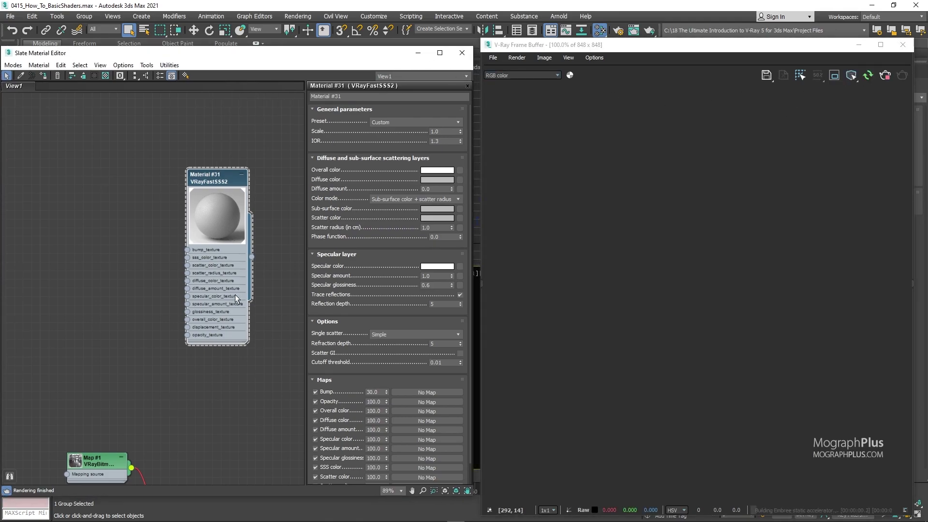
scroll(233, 313, up, 2)
scroll(218, 308, down, 1)
middle_drag(219, 308, 209, 322)
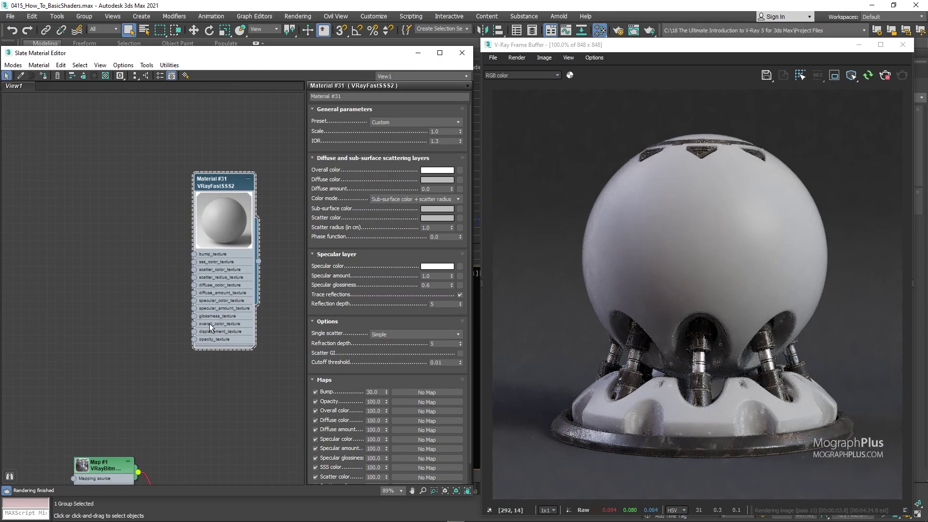
- Set the frame buffer's Denoiser opacity to 0, hide the layer list and move the frame buffer clear of the material editor
click(908, 215)
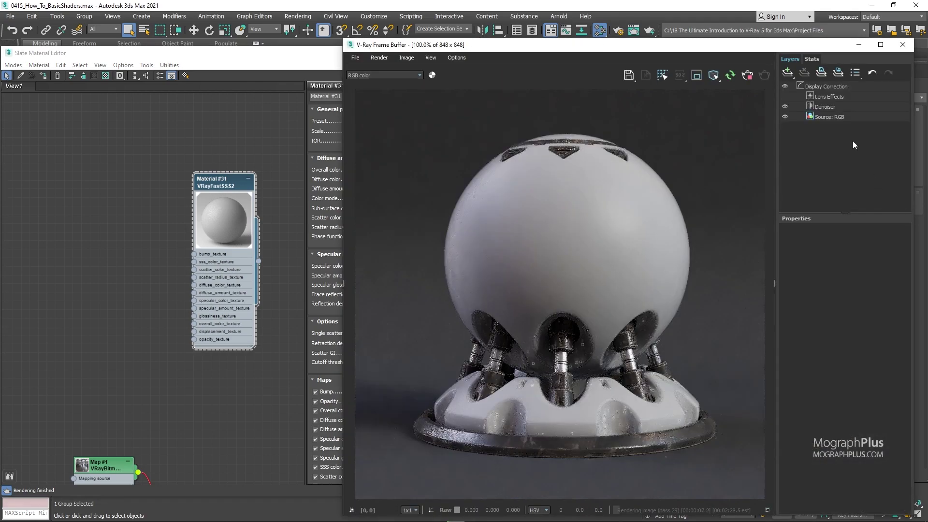
click(839, 107)
drag(855, 247, 753, 250)
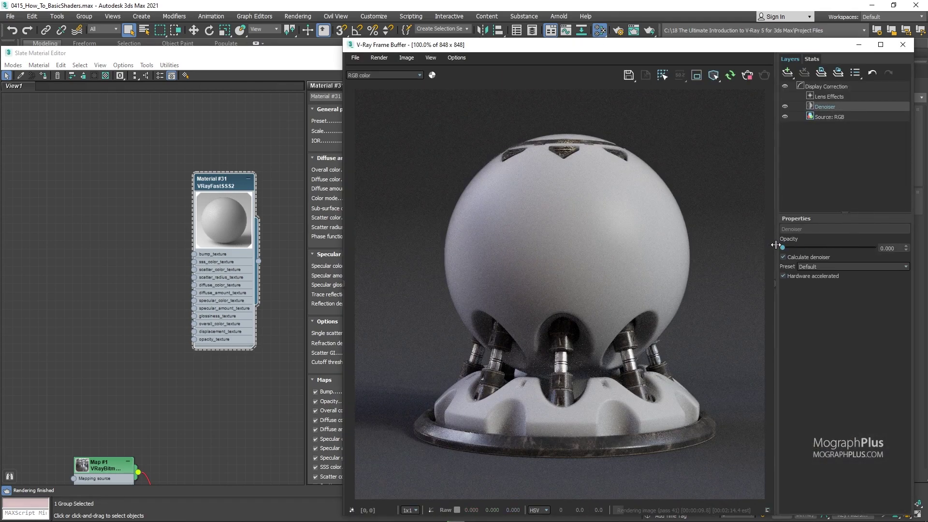
click(775, 245)
drag(582, 50, 716, 45)
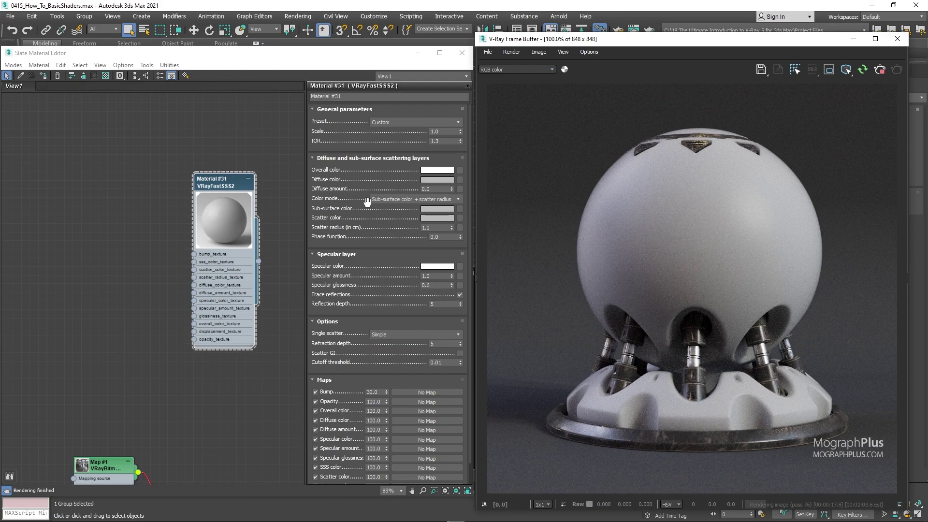
- Add a VRayColor map node beside the VRayFastSSS2 material
scroll(219, 297, up, 1)
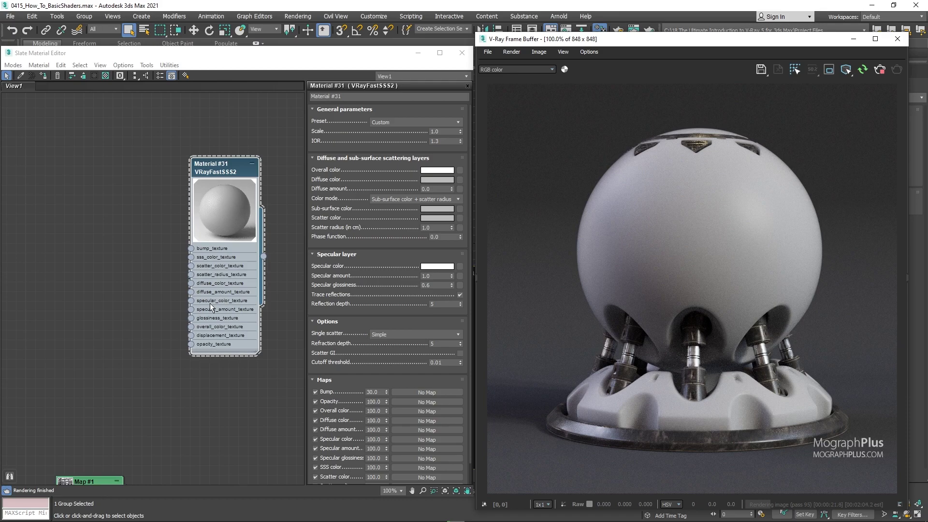
middle_drag(170, 307, 199, 309)
drag(324, 60, 337, 57)
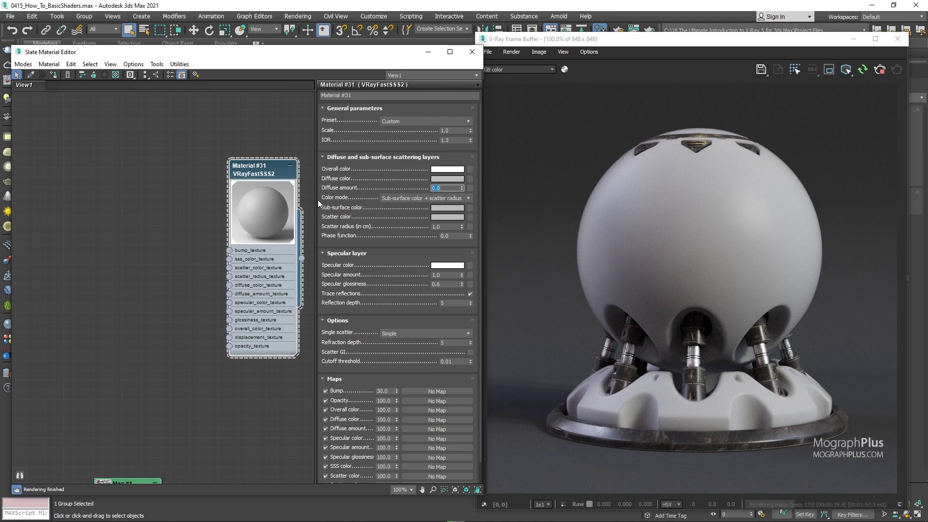
click(155, 207)
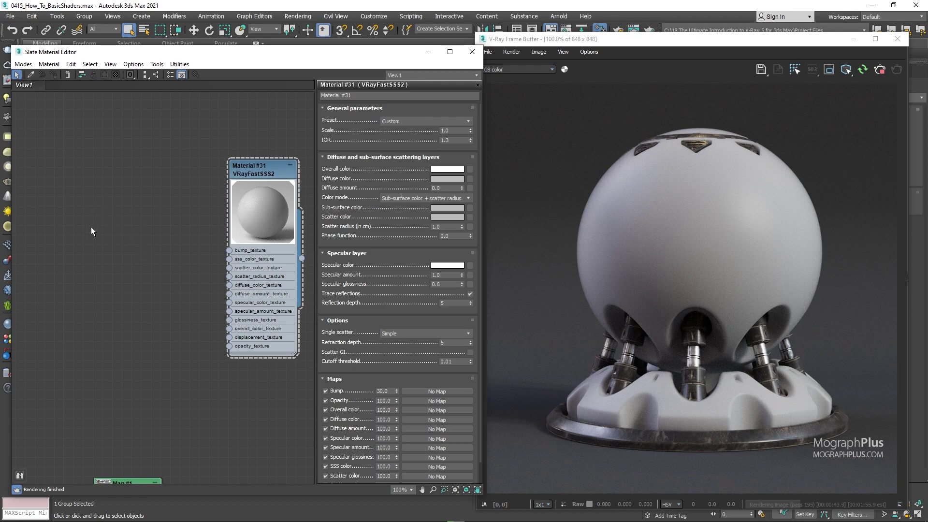
right_click(75, 212)
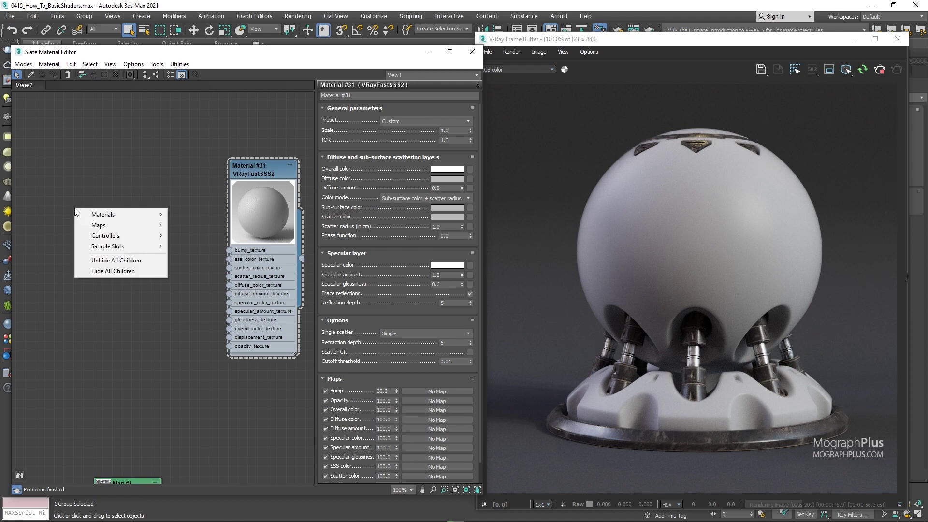
mouse_move(127, 224)
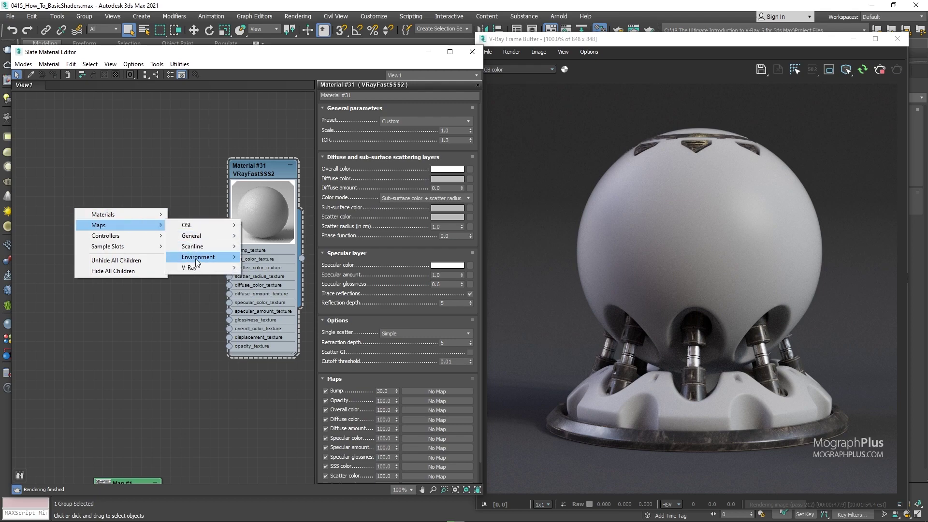
mouse_move(199, 267)
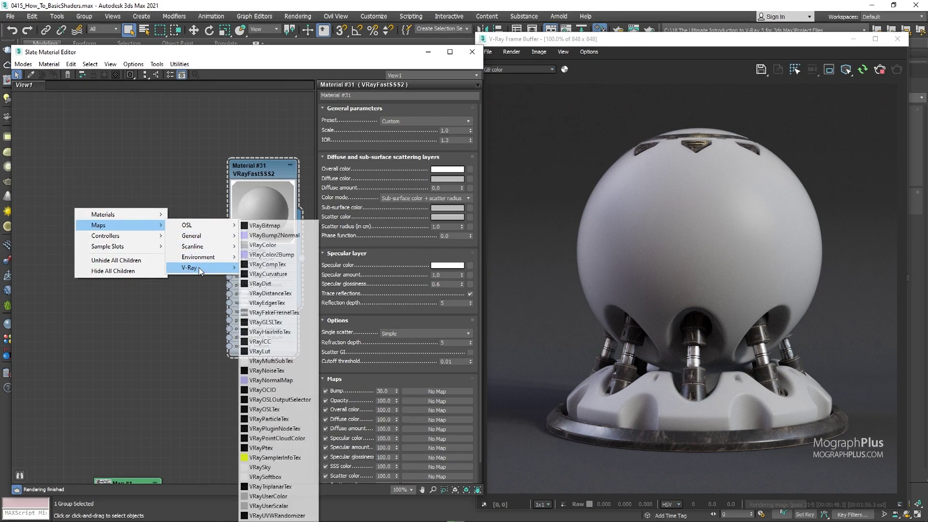
click(305, 245)
drag(84, 206, 140, 211)
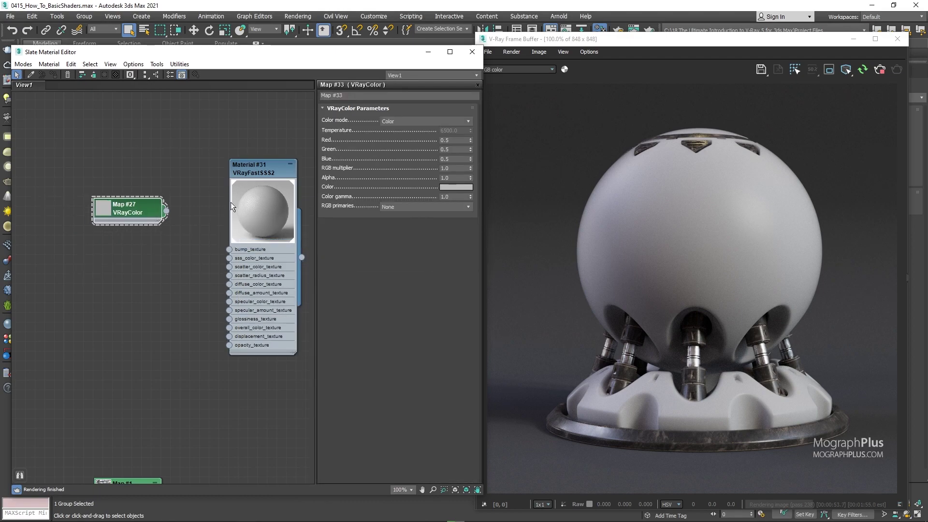
- Set the VRayColor map's color to RGB 172, 7, 7 and its RGB primaries to sRGB primaries
click(256, 206)
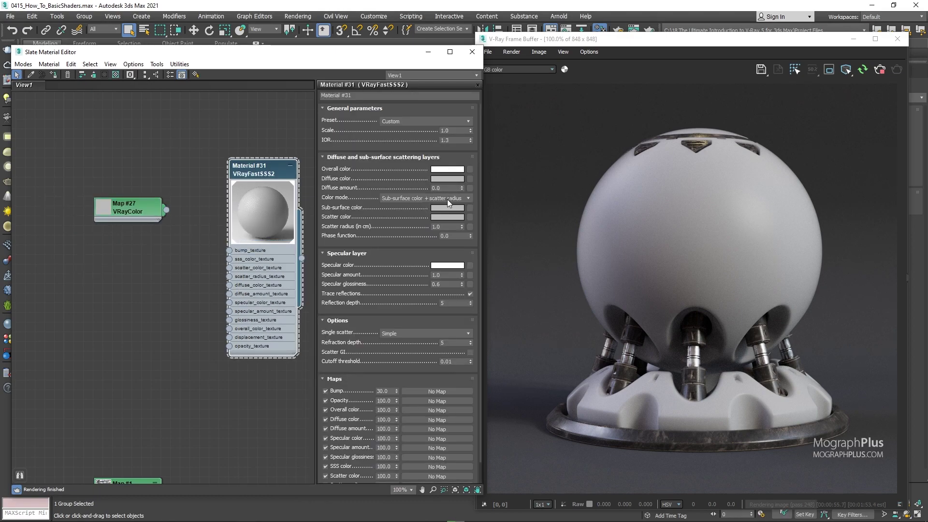
drag(134, 204, 128, 195)
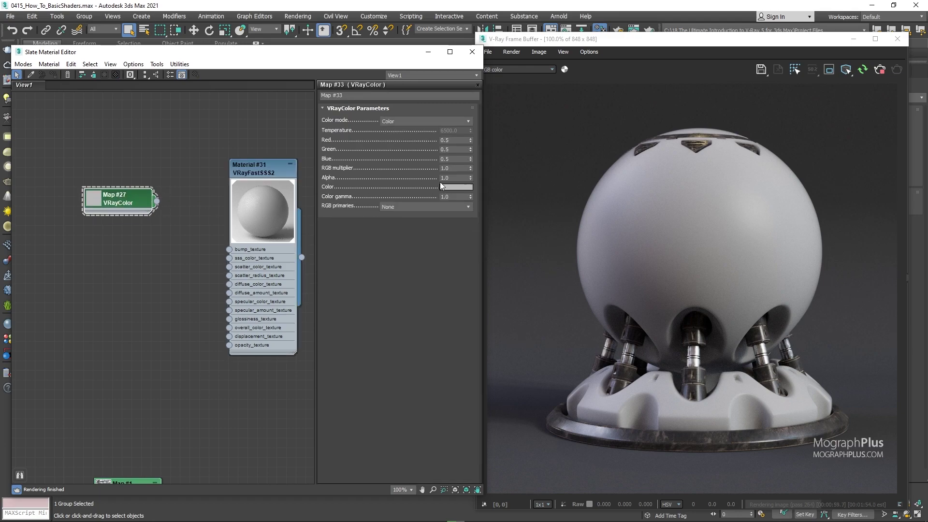
click(450, 185)
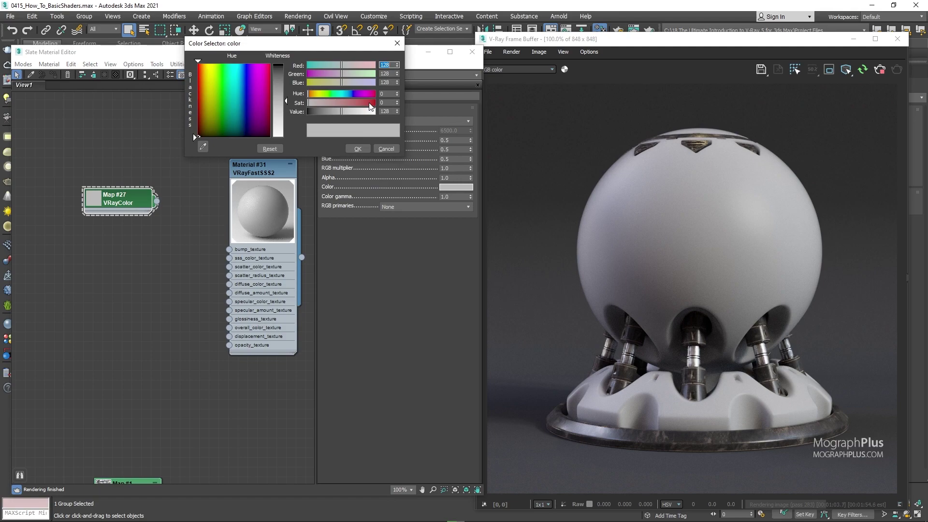
text(2)
key(Tab)
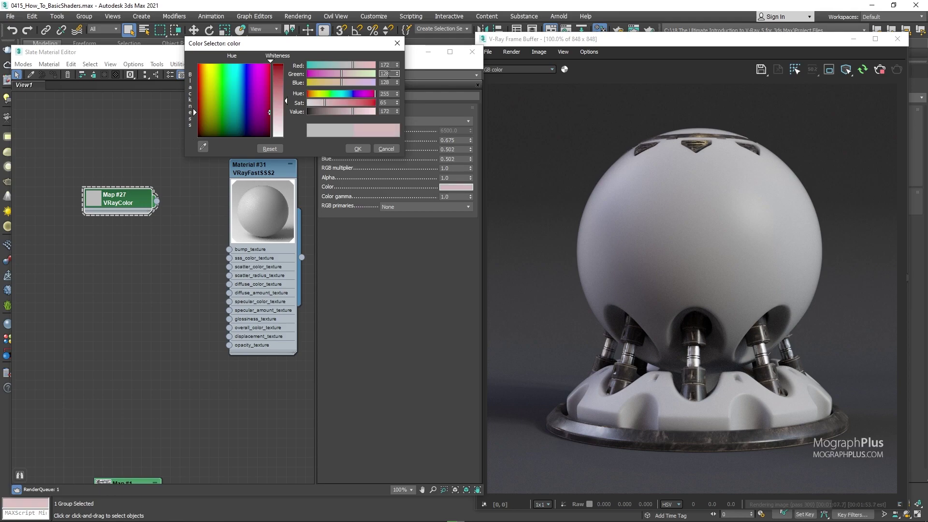
text(7)
key(Tab)
text(7)
click(358, 148)
click(403, 207)
click(401, 222)
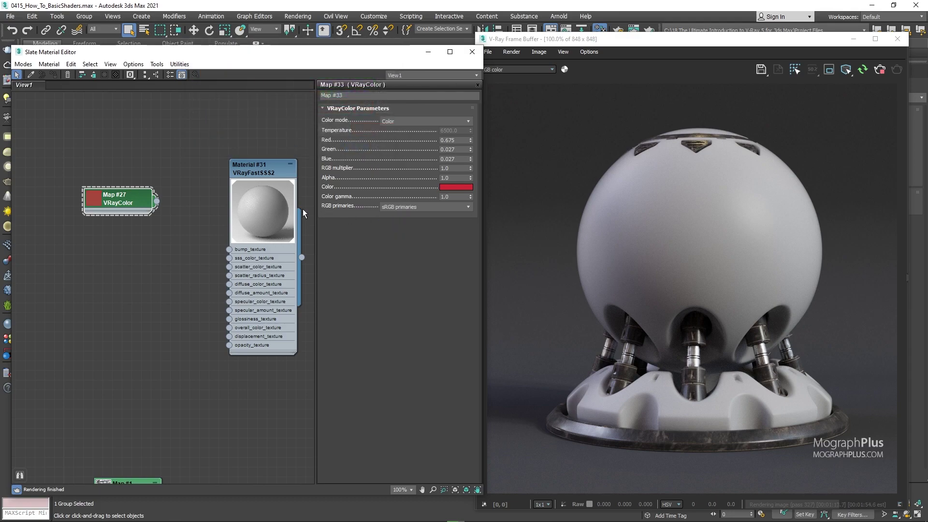
- Connect the VRayColor map as an instance to the material's sub-surface color and diffuse amount
double_click(261, 183)
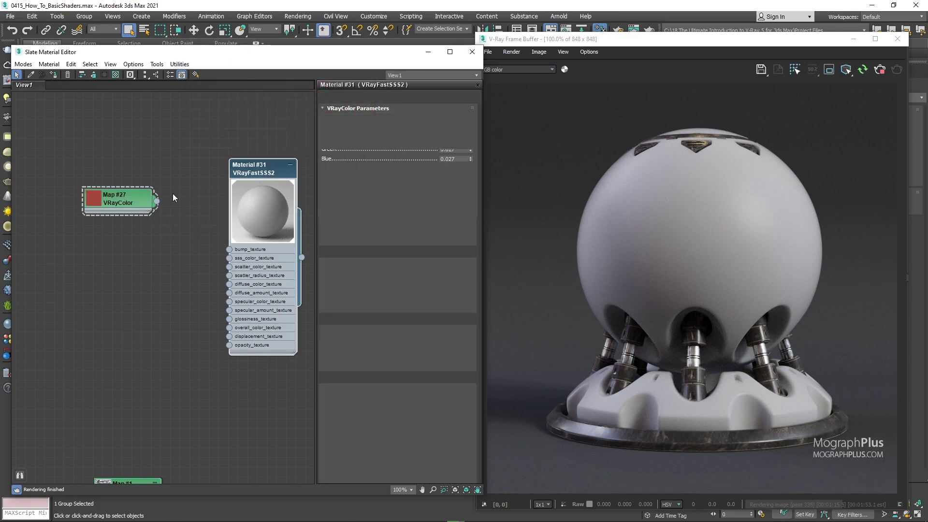
drag(157, 199, 468, 207)
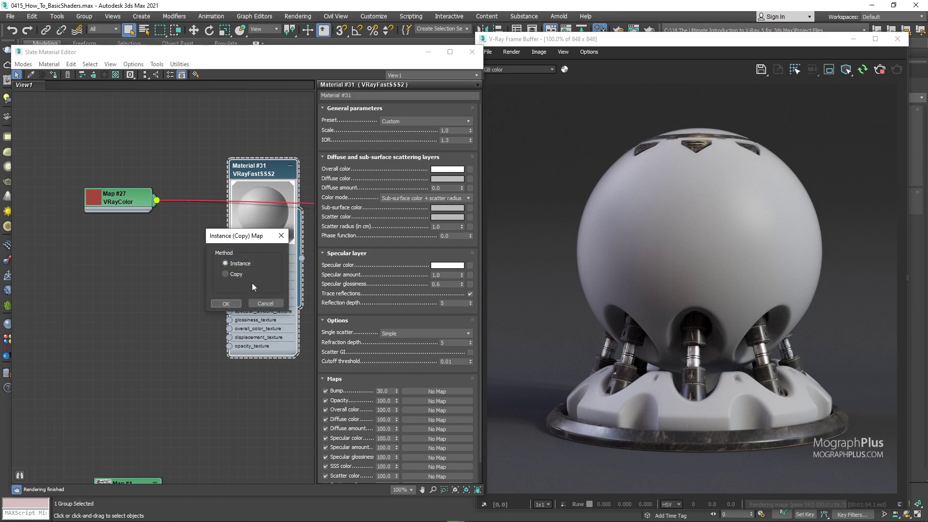
click(225, 304)
drag(160, 201, 472, 188)
click(216, 302)
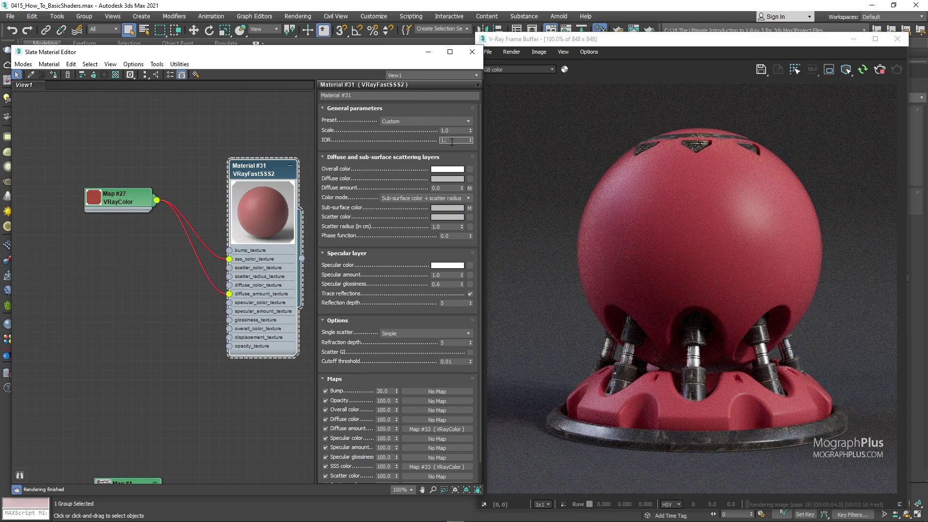
- Set the material's IOR to 1.5 and move the map from diffuse amount to diffuse color as an instance
text(5)
key(Return)
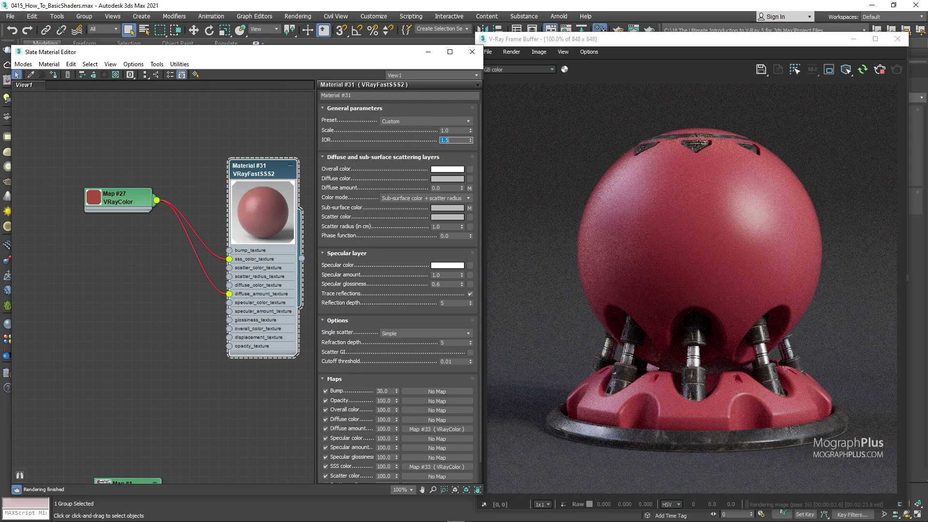
drag(470, 188, 470, 180)
click(224, 303)
right_click(471, 188)
click(492, 215)
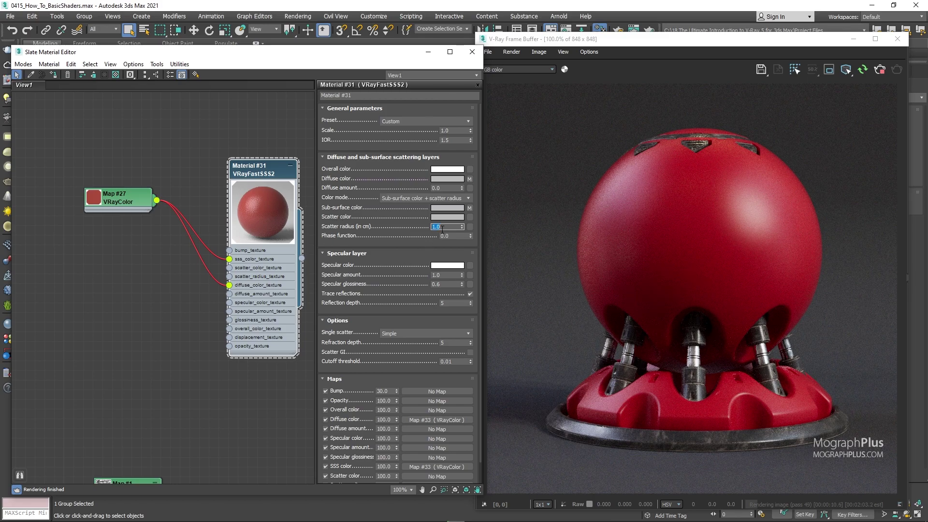
- Set the material's scatter radius to 3 cm
text(3)
key(Return)
click(450, 141)
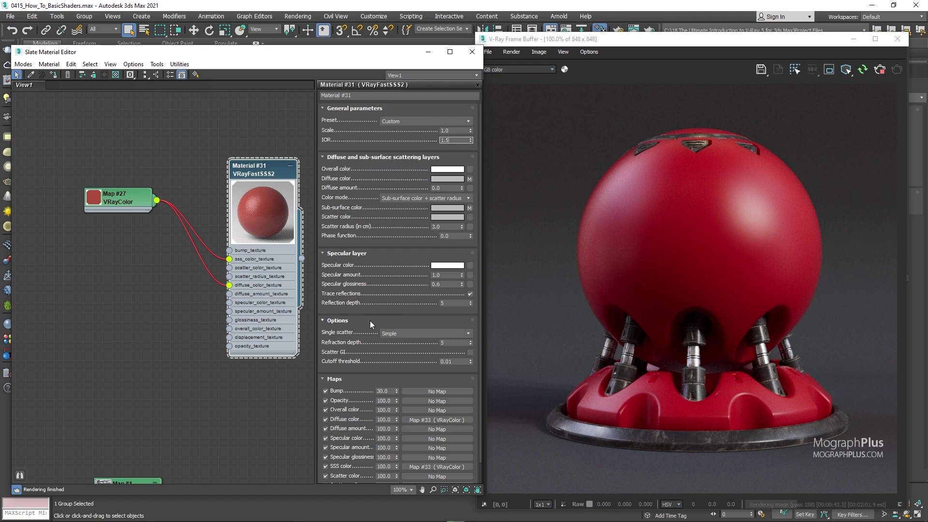
- Examine the material's specular color, specular amount, IOR and specular glossiness settings
click(438, 274)
click(447, 265)
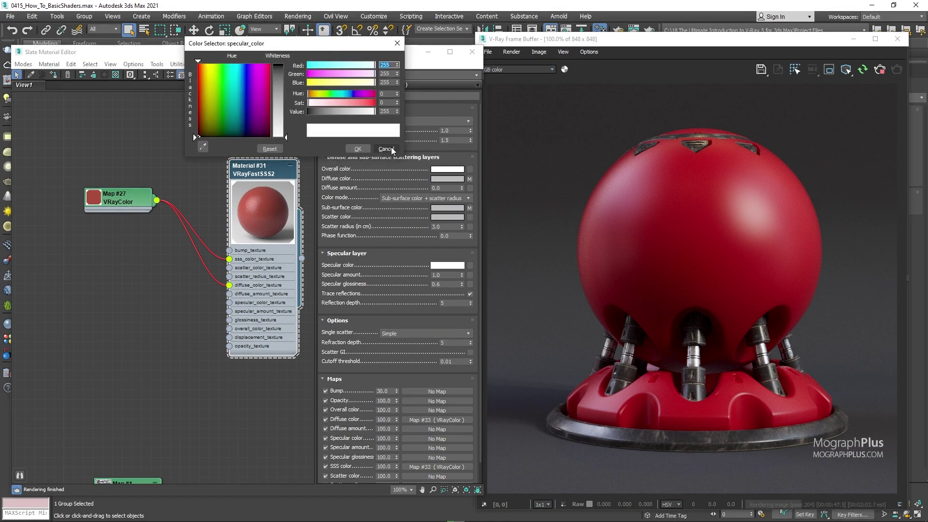
click(390, 146)
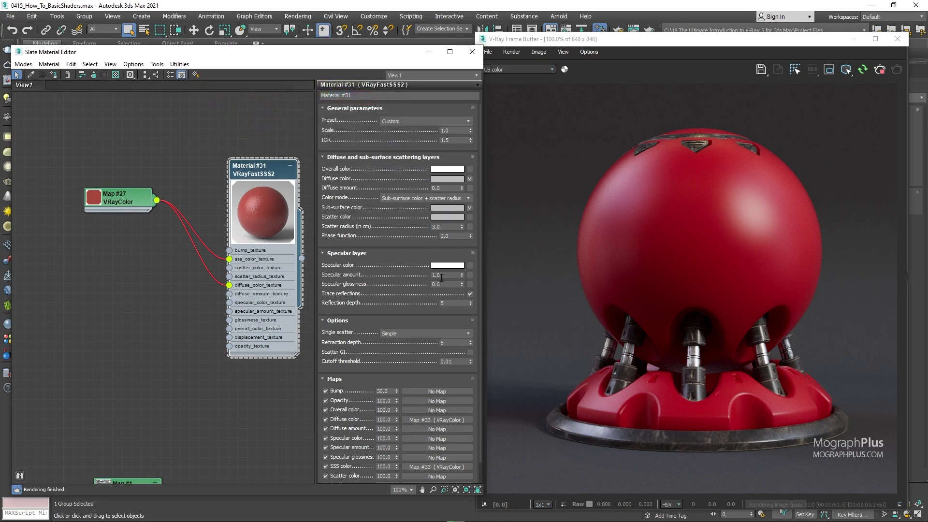
click(452, 140)
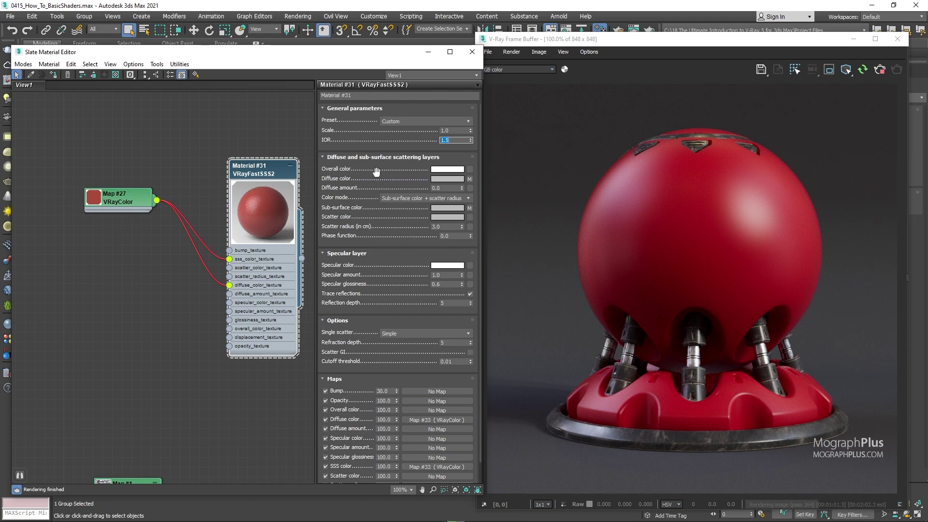
click(441, 284)
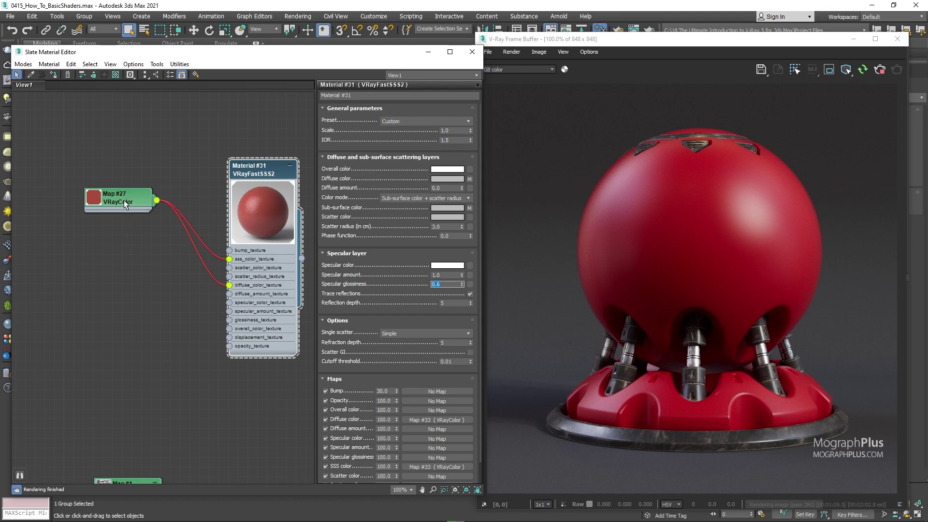
- Move the VRayColor node aside and add a VRayBitmap map that loads the BW_Metal image
drag(130, 199, 81, 143)
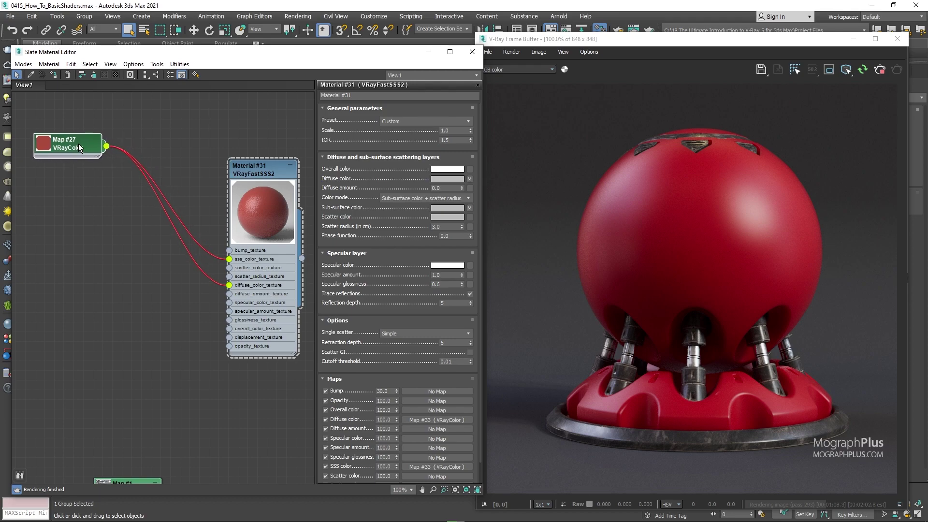
right_click(68, 246)
mouse_move(85, 264)
mouse_move(192, 302)
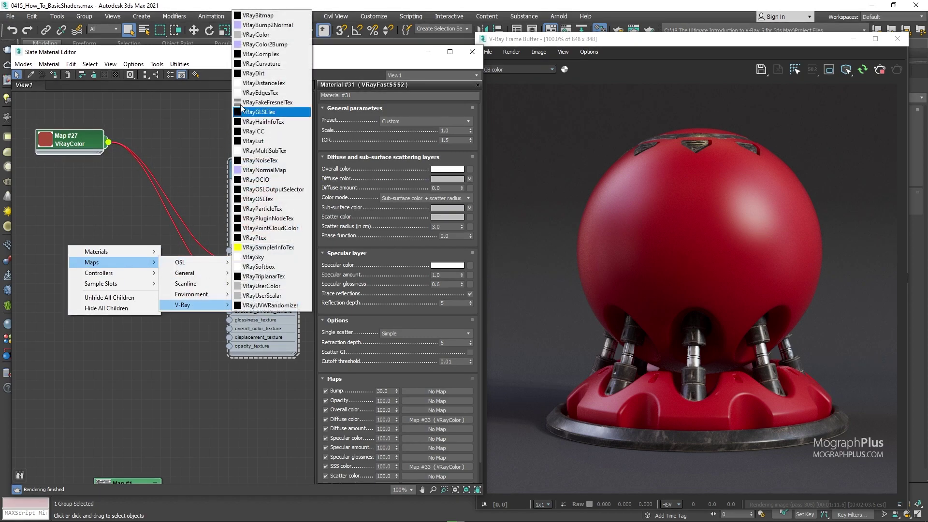
click(271, 16)
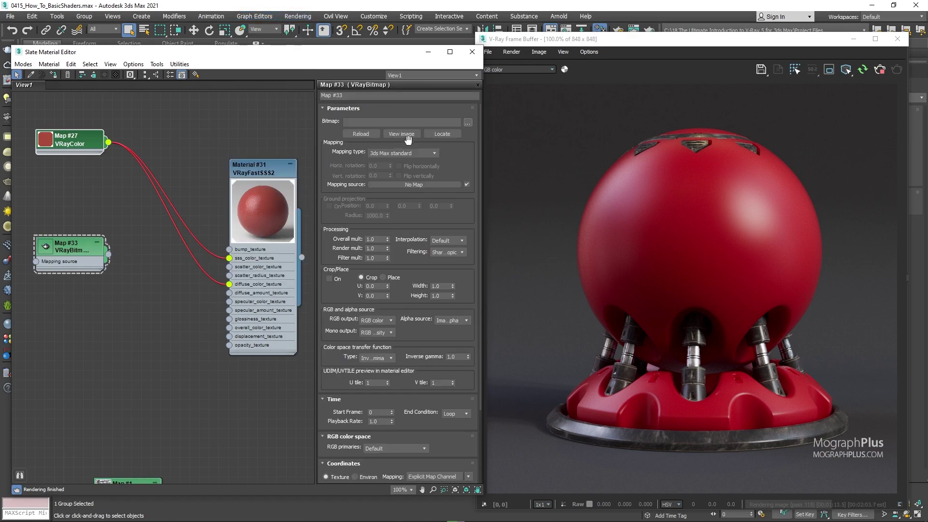
click(463, 121)
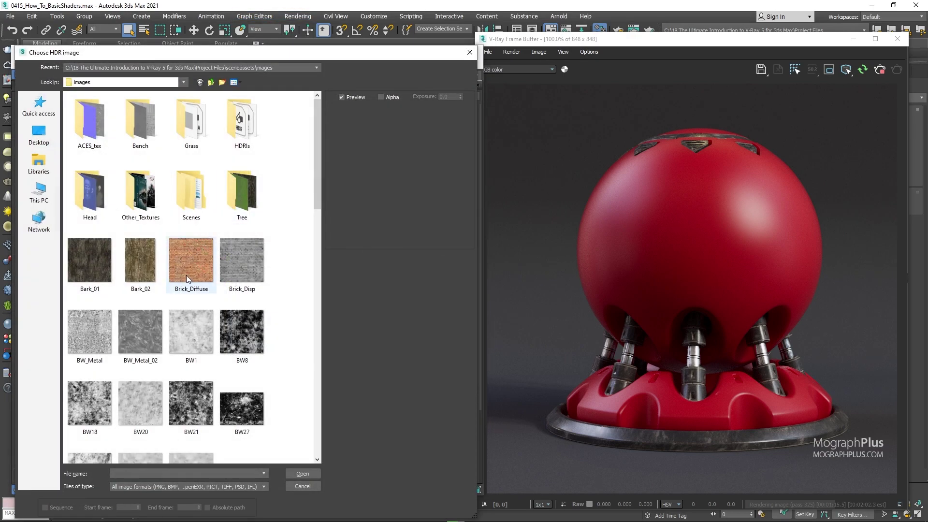
click(106, 339)
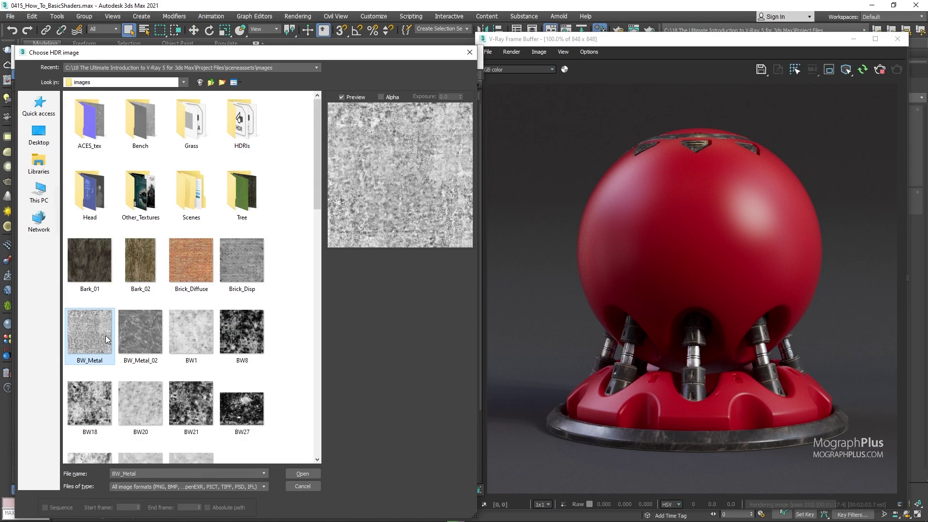
double_click(107, 337)
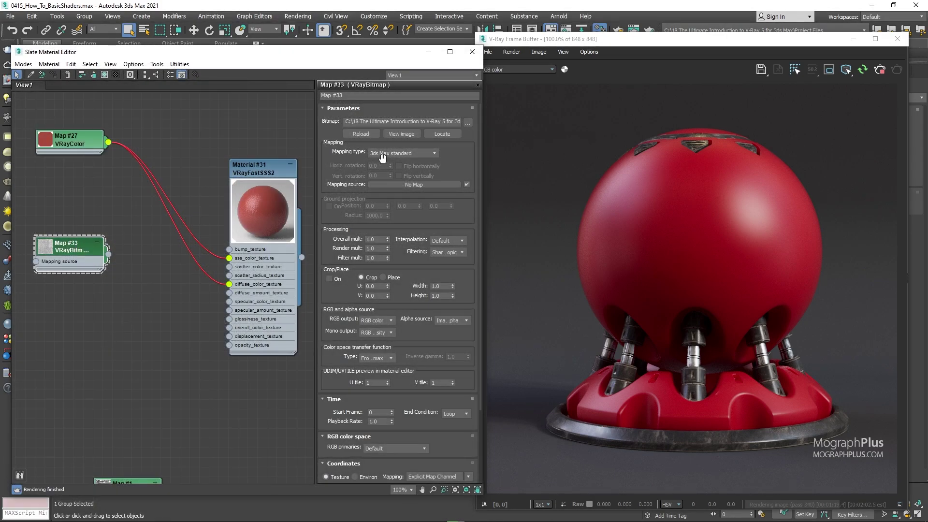
- View the loaded BW_Metal image at a larger size and close its preview
click(402, 134)
drag(812, 127, 678, 127)
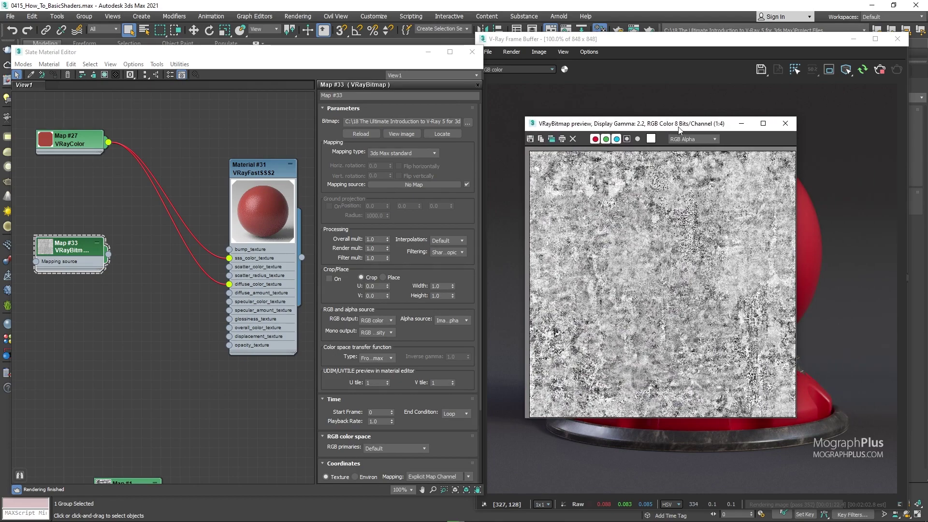
click(785, 125)
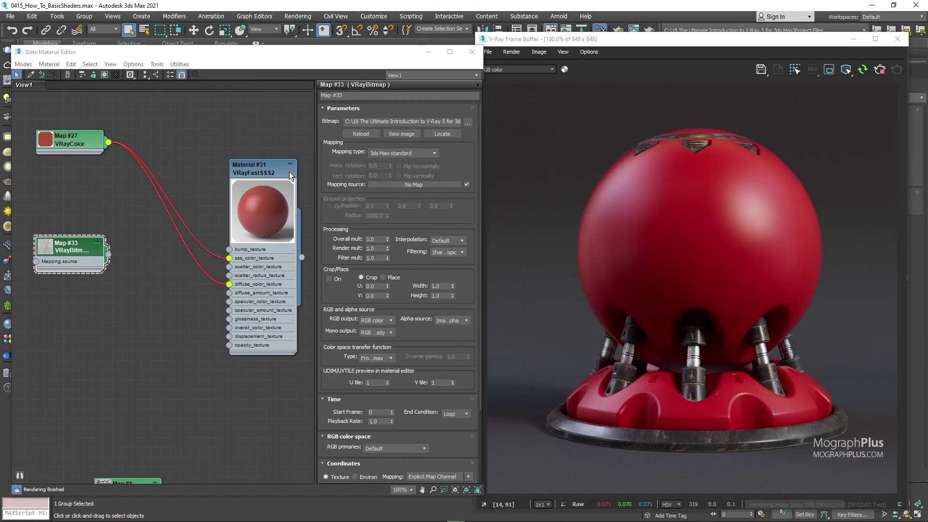
- Enlarge the VRayBitmap node's thumbnail and set the map's RGB primaries to Raw
double_click(50, 245)
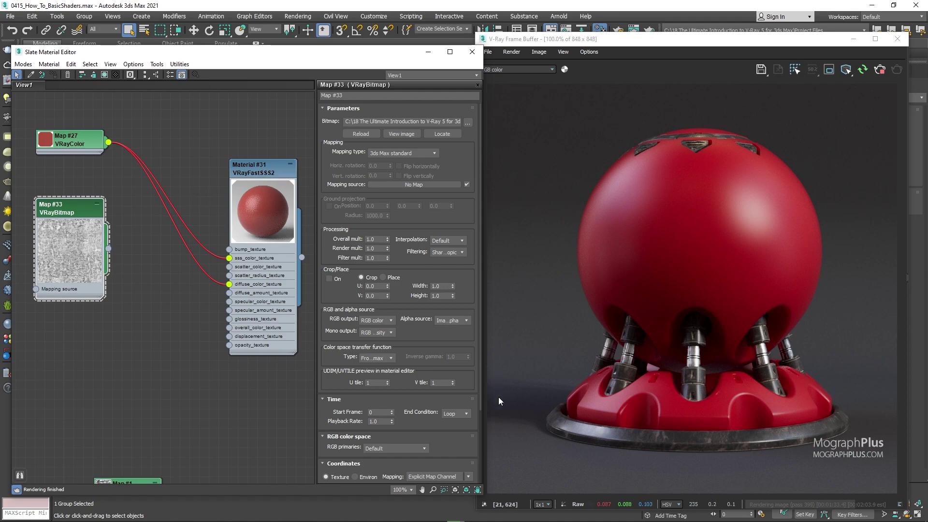
scroll(425, 408, down, 4)
click(389, 356)
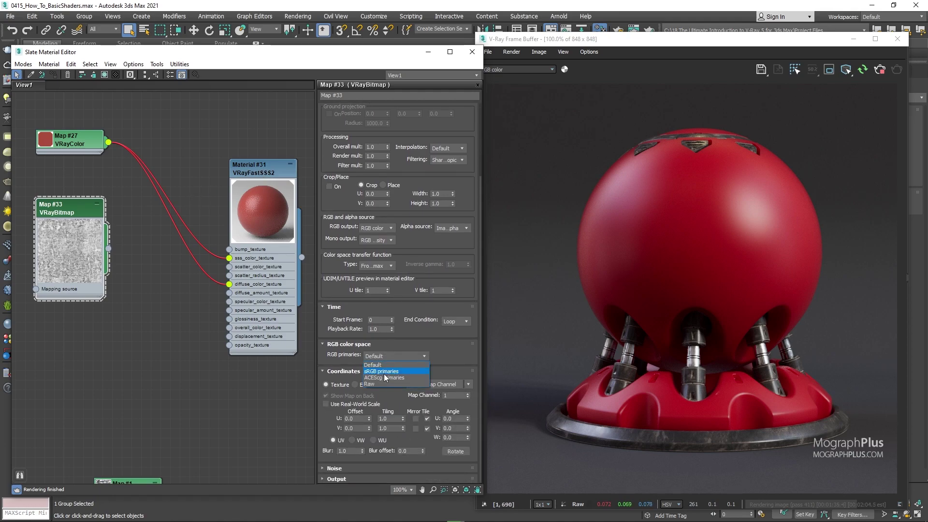
click(384, 384)
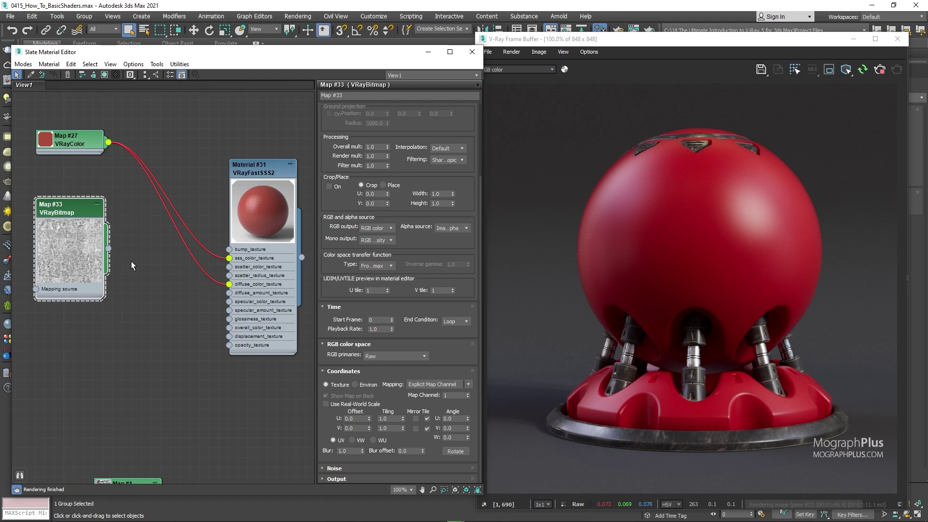
- Reposition the VRayBitmap node and feed it into a new general Output map
drag(83, 251, 73, 241)
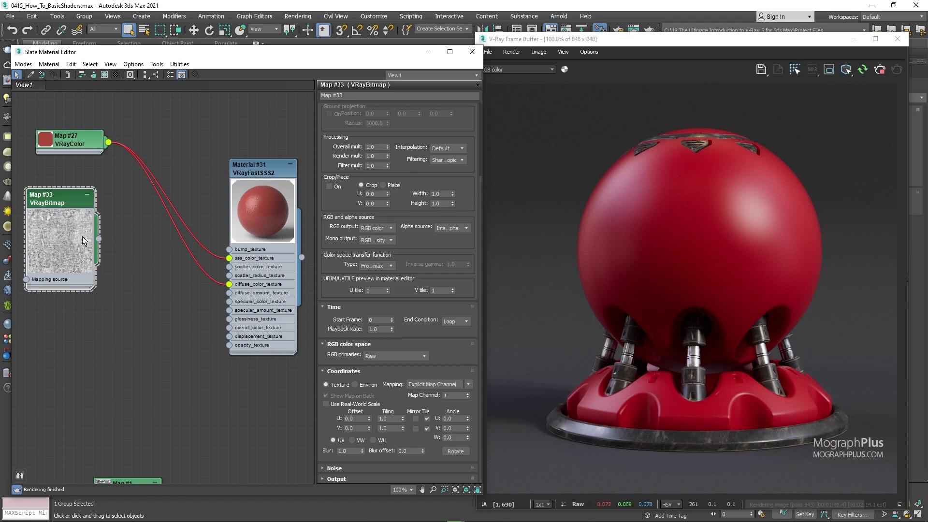
drag(137, 255, 126, 250)
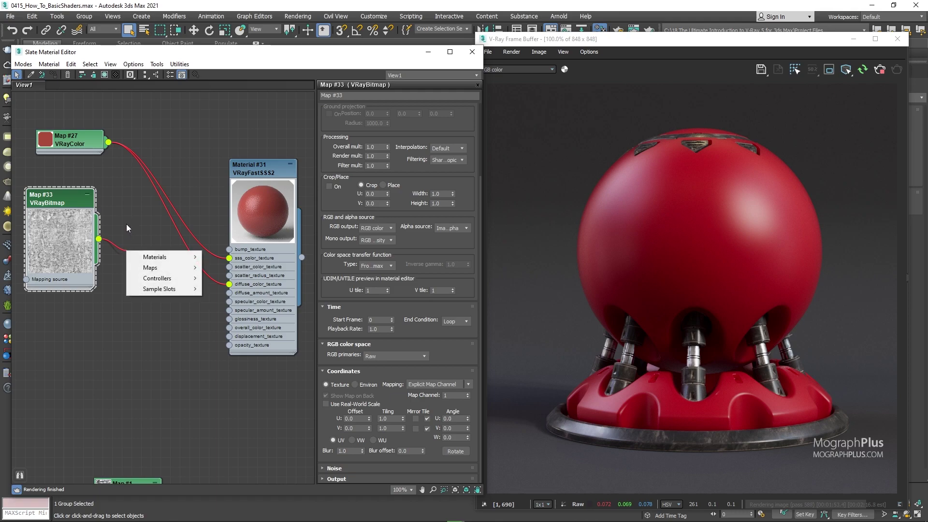
key(Escape)
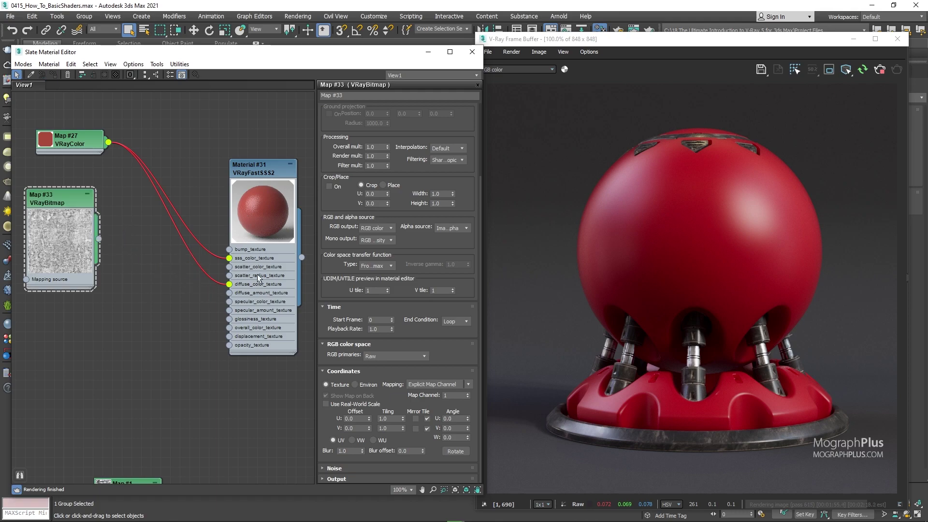
drag(98, 238, 136, 272)
mouse_move(164, 288)
mouse_move(251, 300)
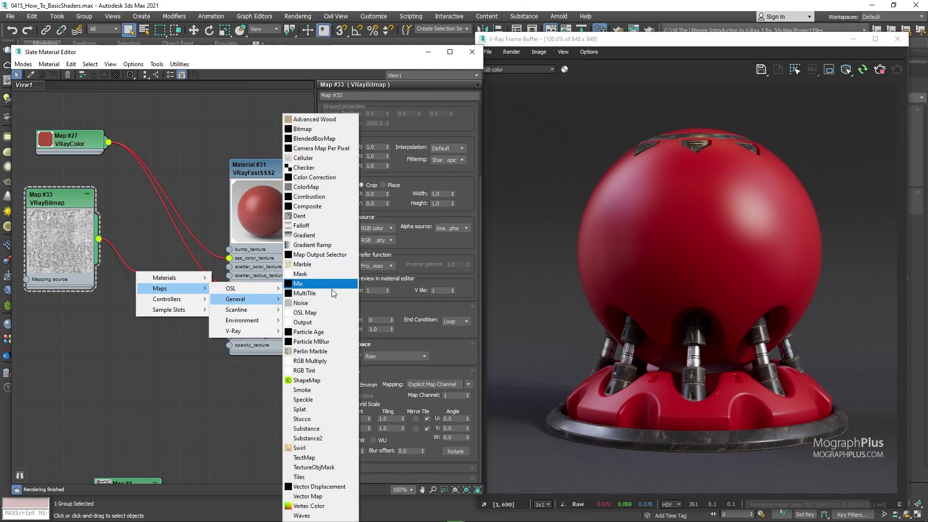
click(326, 320)
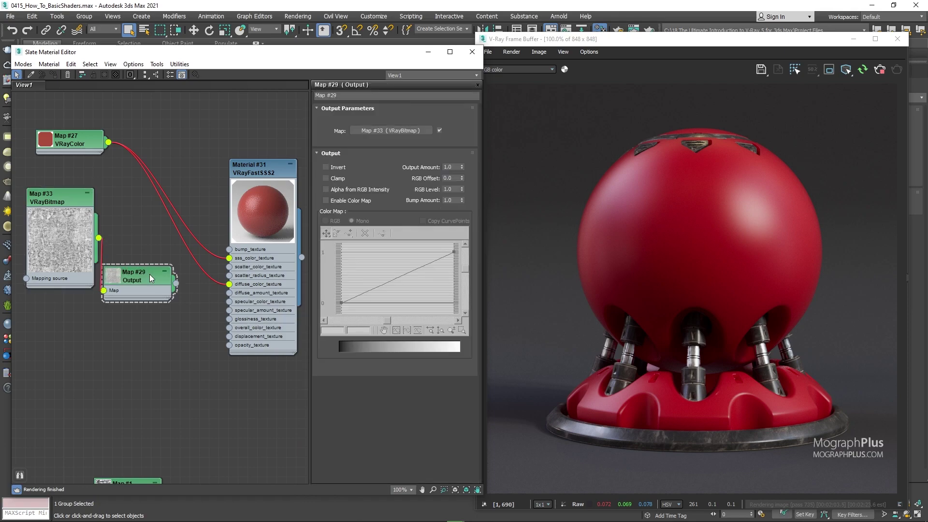
- Enlarge the Output node's thumbnail, move it up slightly and connect it to the material's glossiness texture
double_click(112, 276)
drag(131, 276, 133, 258)
drag(185, 296, 235, 317)
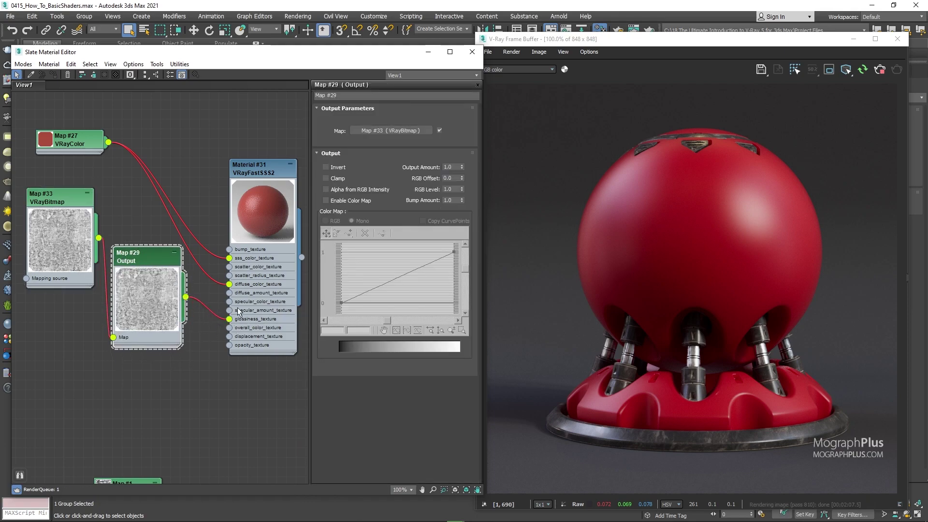
- Review the material's specular glossiness setting and the VRayBitmap map's parameters
double_click(253, 171)
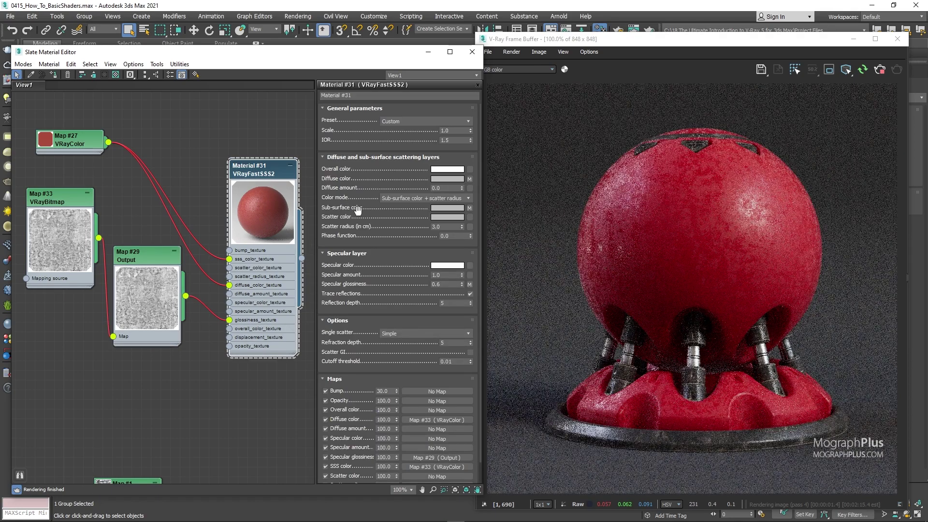
click(454, 286)
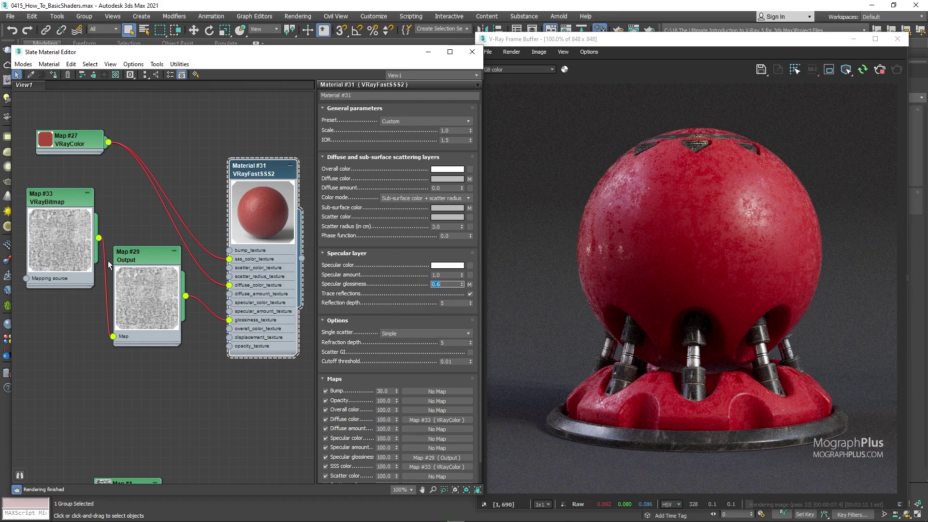
click(72, 199)
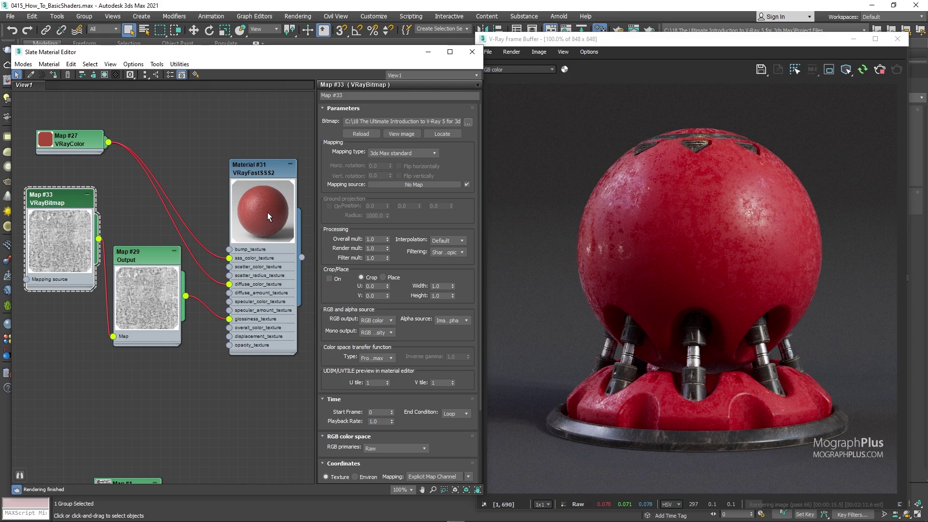
- Enable the Output map's color map and set the first curve point's value to 0.675
click(151, 259)
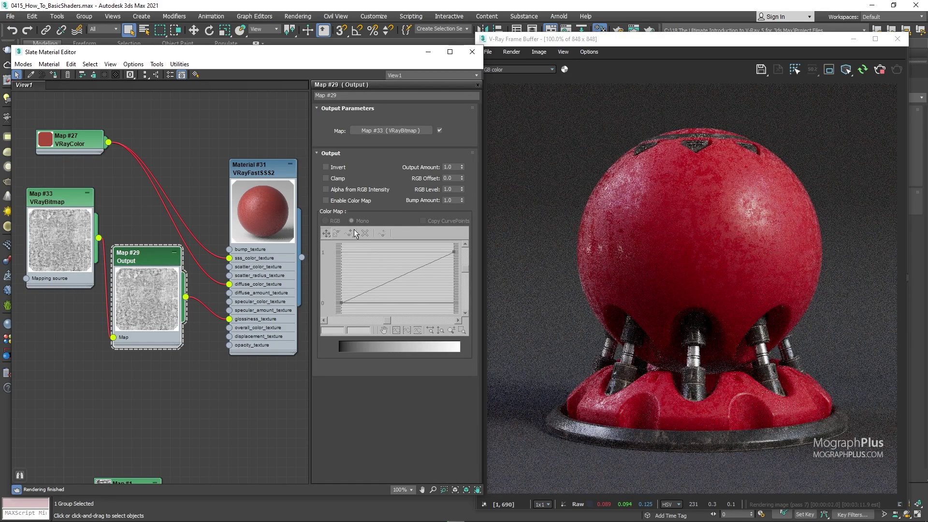
click(353, 203)
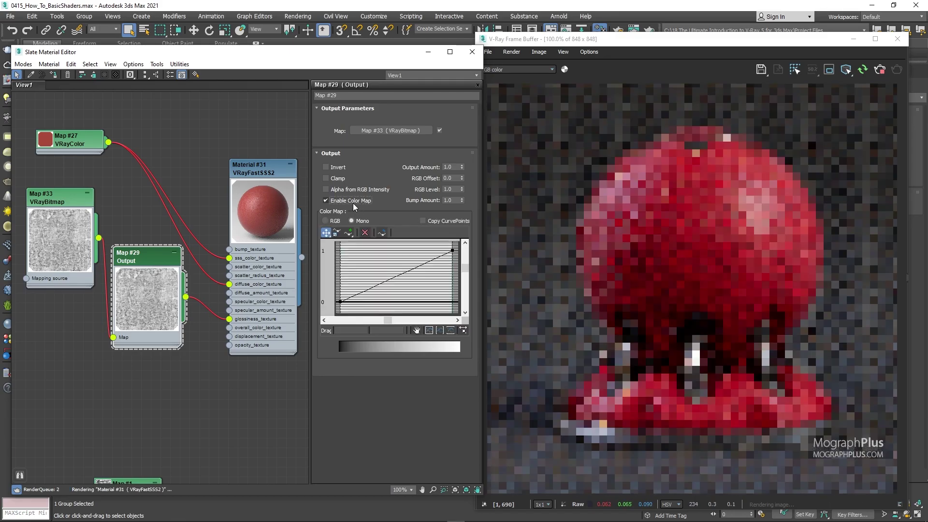
click(340, 302)
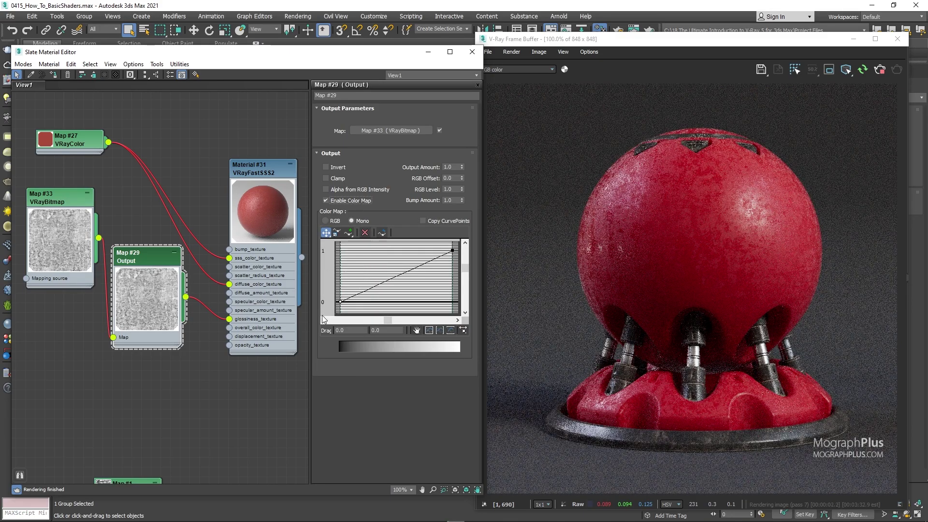
click(389, 330)
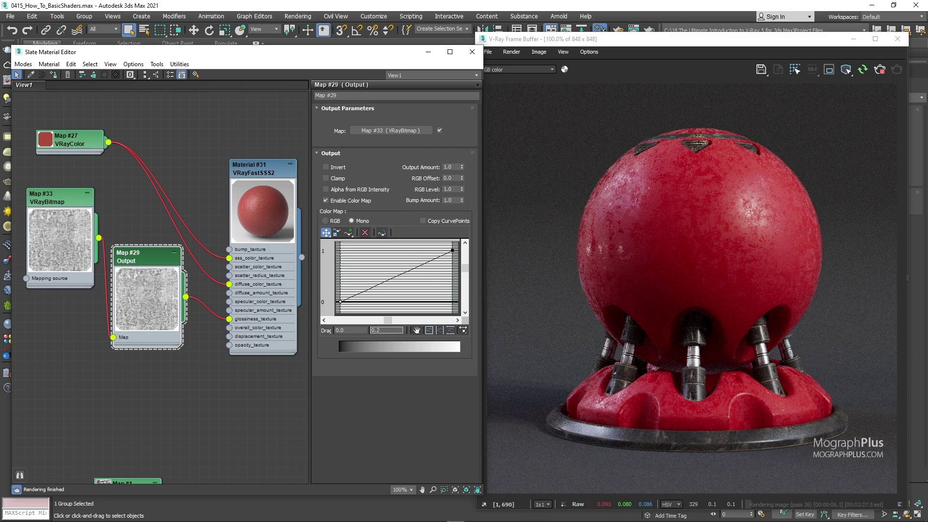
text(0.675)
key(Return)
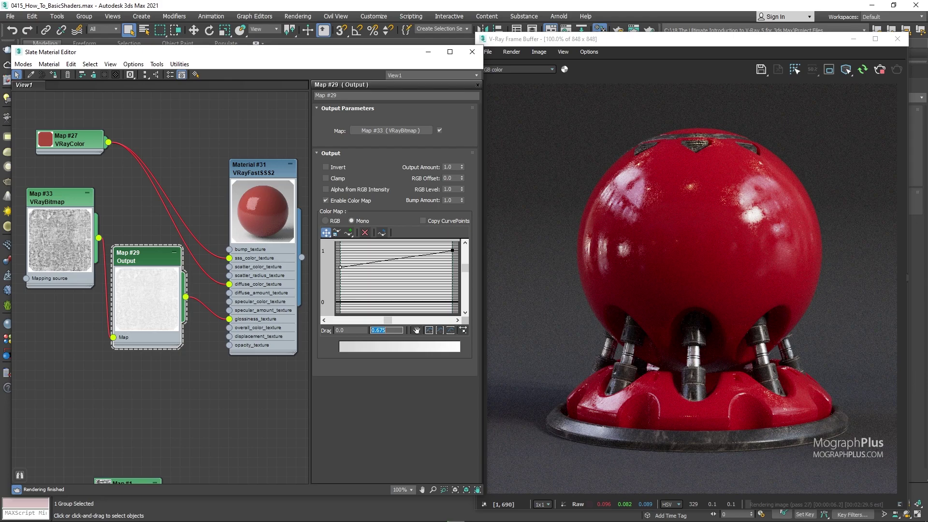
- Set the last point of the Output map's curve to 0.92
drag(441, 266, 462, 251)
text(.92)
key(Return)
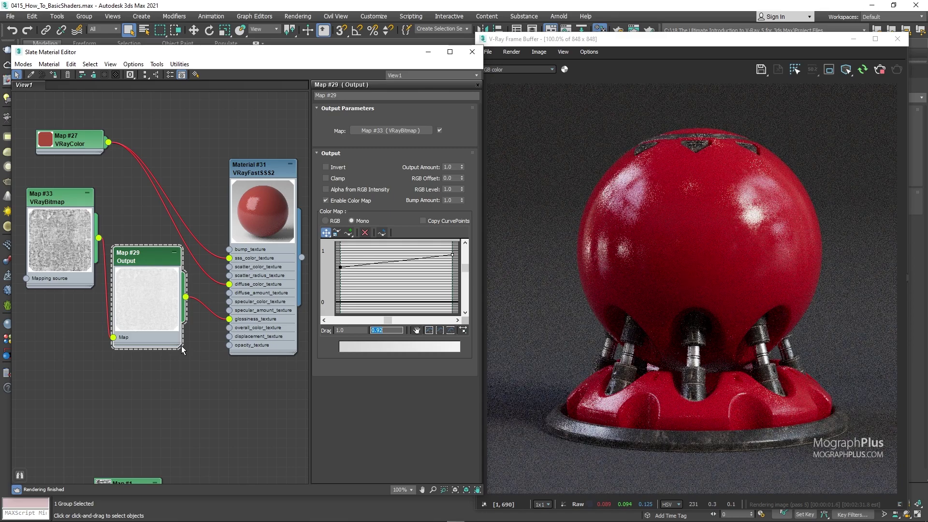
- Compare the VRayBitmap and Output node thumbnails up close
scroll(80, 296, up, 5)
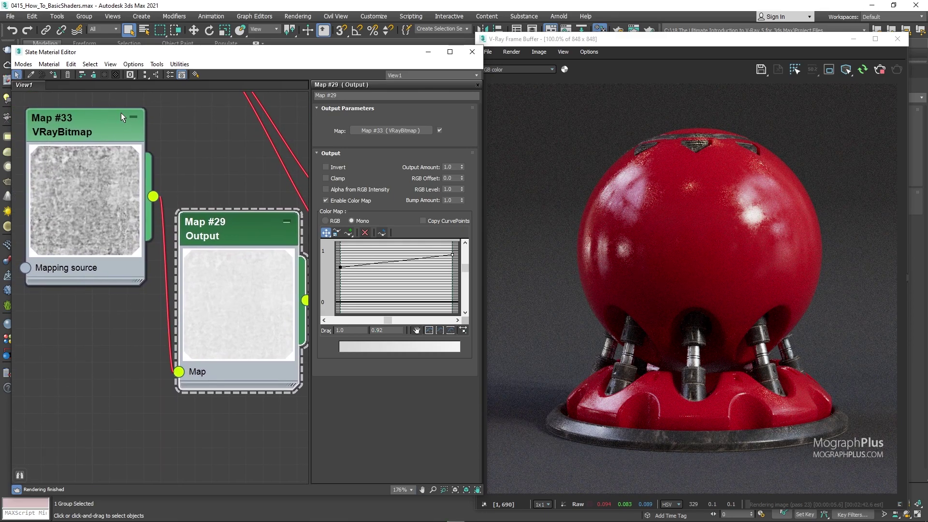
scroll(209, 324, down, 4)
middle_drag(224, 376, 167, 371)
scroll(153, 367, down, 2)
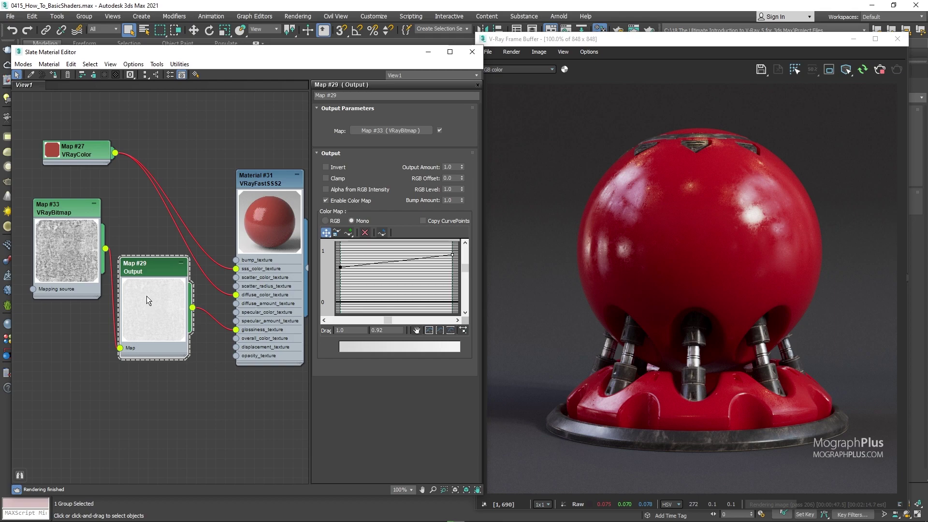
- Display the VRayFastSSS2 material's parameters, shift the V-Ray Frame Buffer aside and widen the Slate Material Editor
double_click(254, 187)
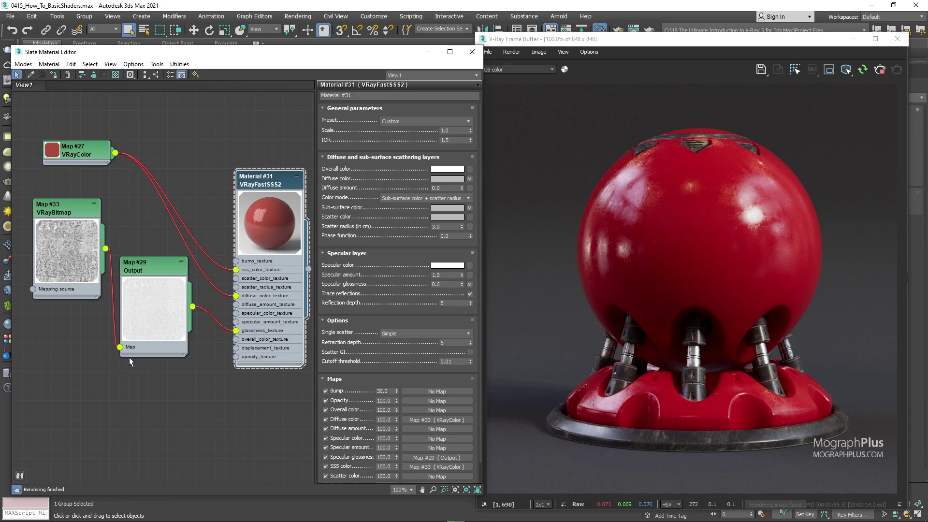
middle_drag(129, 357, 129, 340)
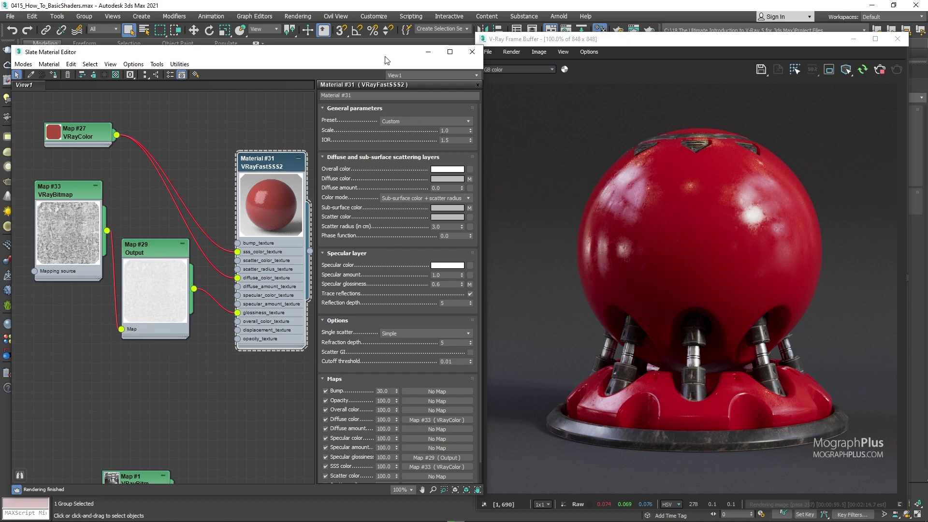
scroll(194, 352, down, 1)
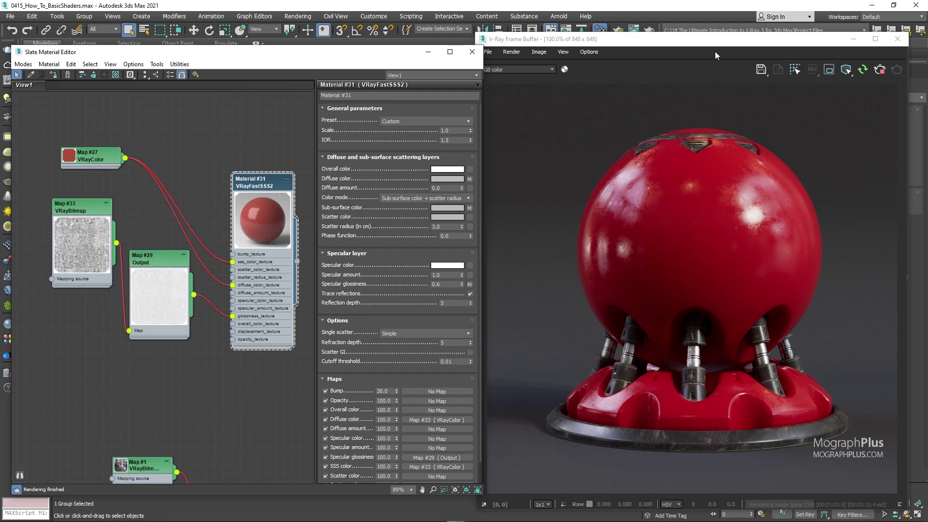
drag(714, 43, 734, 42)
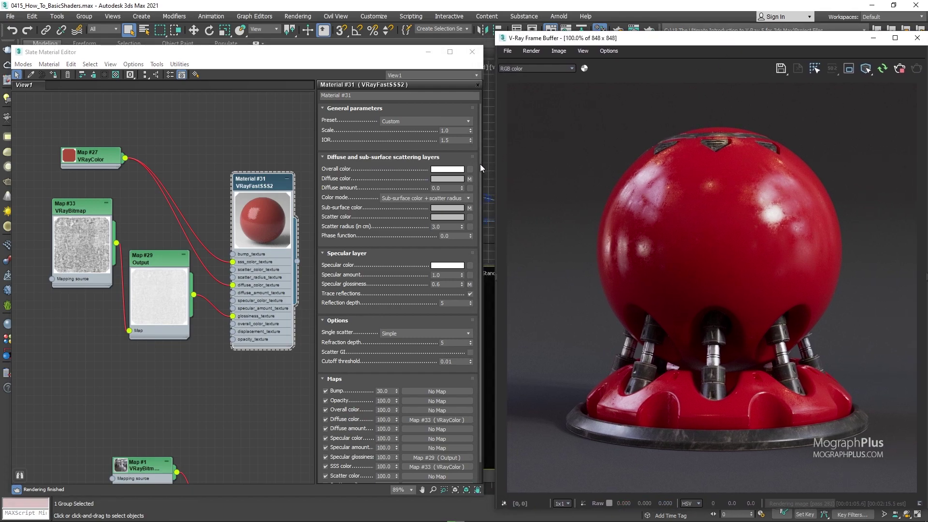
drag(483, 167, 558, 177)
middle_drag(193, 340, 226, 341)
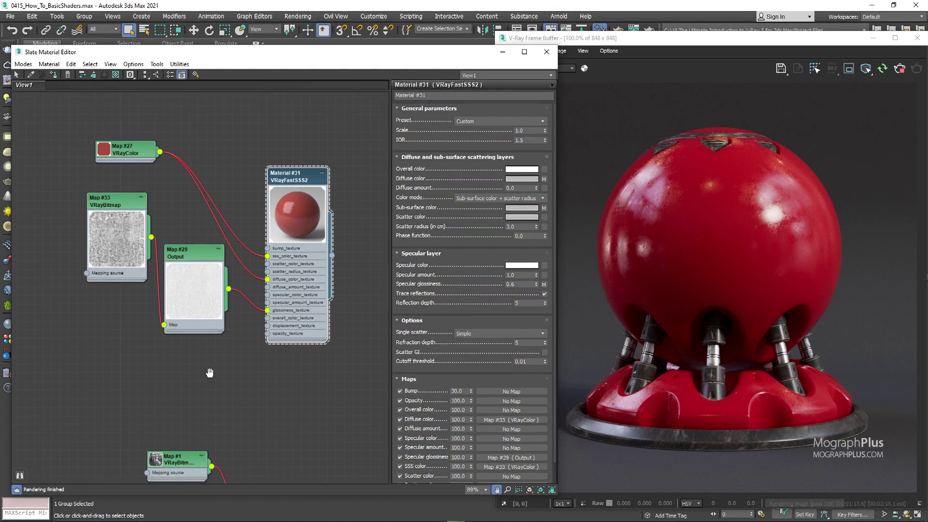
- Add an OSL Falloff map in the empty space below the bitmap and Output nodes
scroll(212, 367, up, 1)
right_click(130, 371)
mouse_move(159, 385)
mouse_move(264, 386)
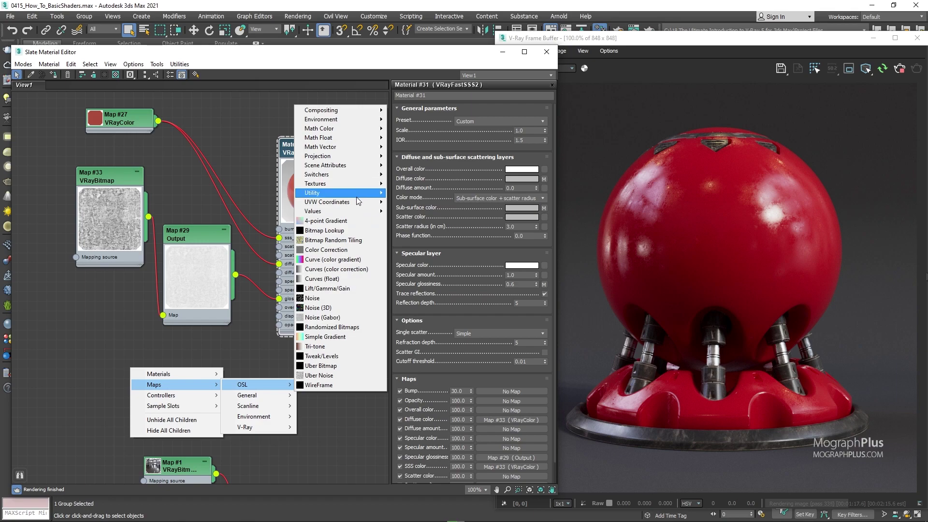
mouse_move(360, 203)
click(406, 203)
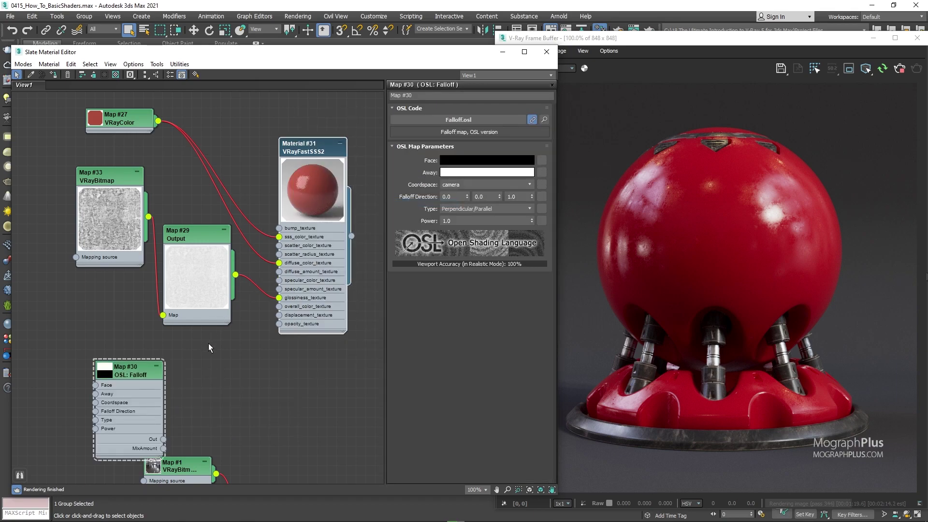
- Collapse the OSL Falloff node, enlarge its preview and place it below the Output node, moving the VRayFastSSS2 node further away from the maps
click(157, 366)
double_click(107, 370)
drag(107, 370, 184, 339)
middle_drag(324, 206, 287, 205)
drag(287, 205, 343, 205)
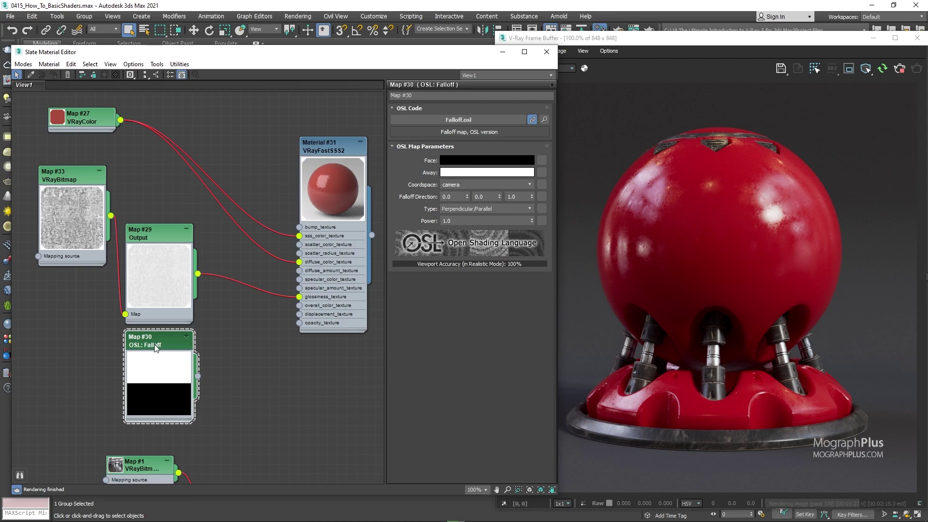
- Connect the Falloff map's Out output to the material's glossiness_texture and set the Falloff Power to 0.2
drag(199, 378, 300, 297)
click(314, 313)
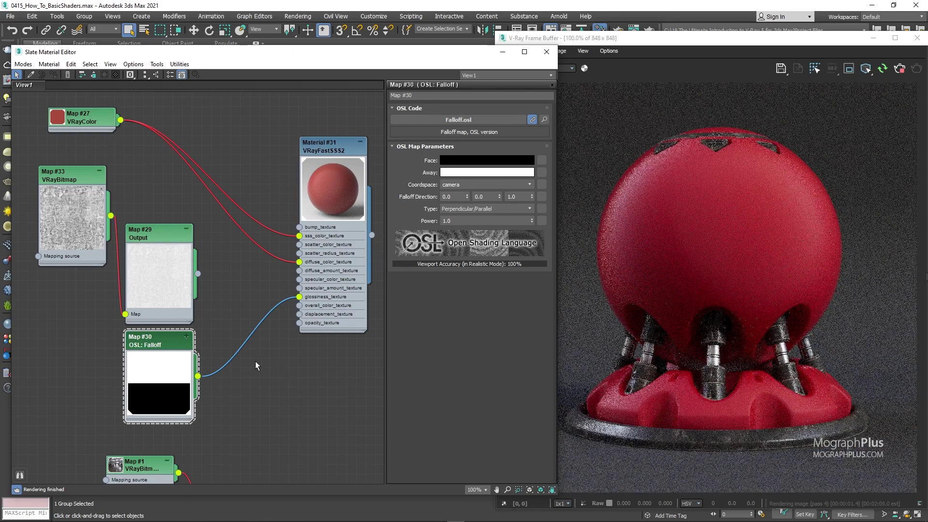
double_click(452, 221)
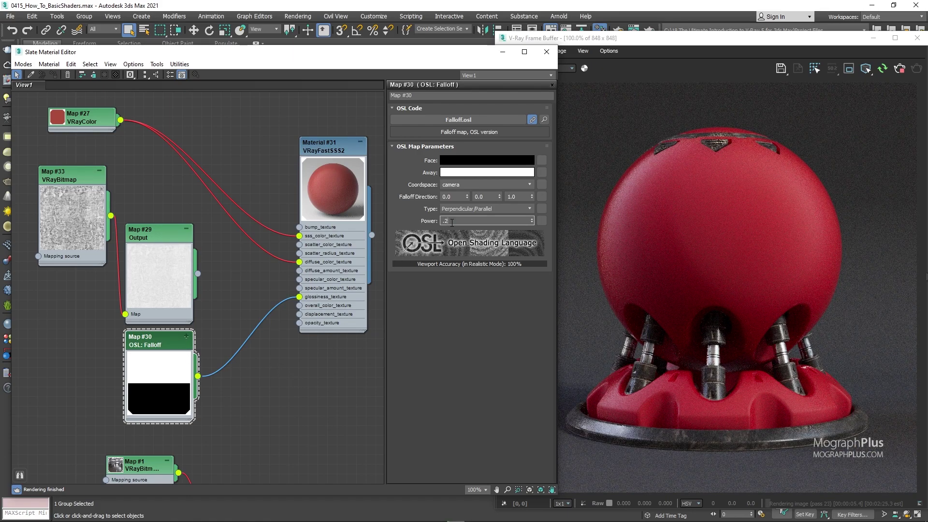
text(.2)
key(Return)
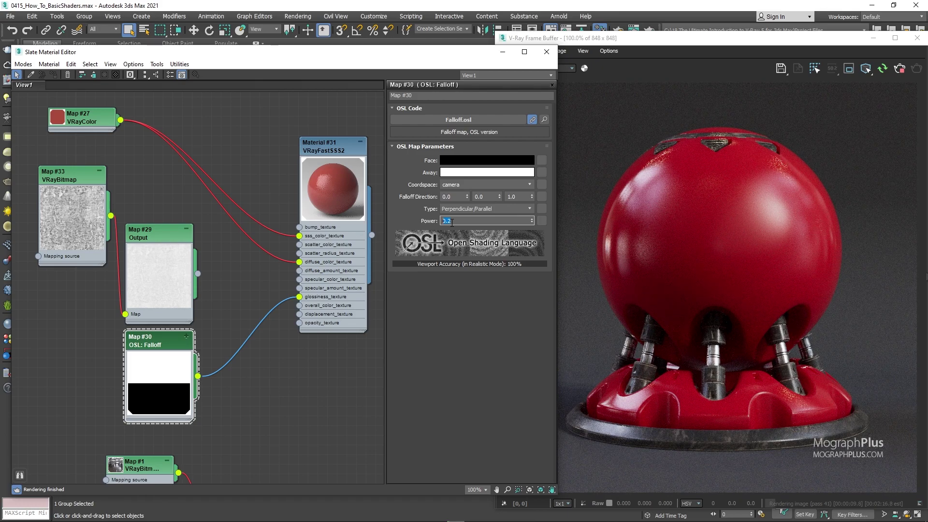
scroll(753, 205, up, 2)
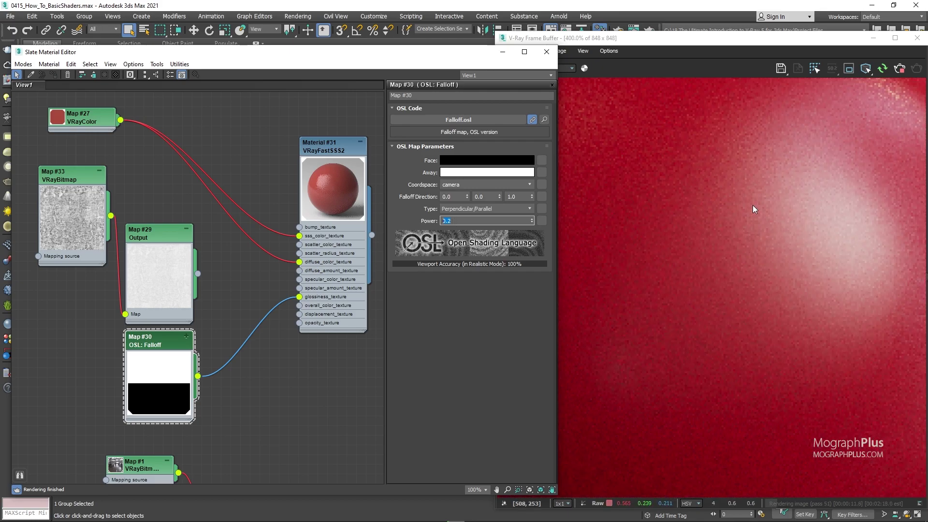
scroll(753, 205, down, 2)
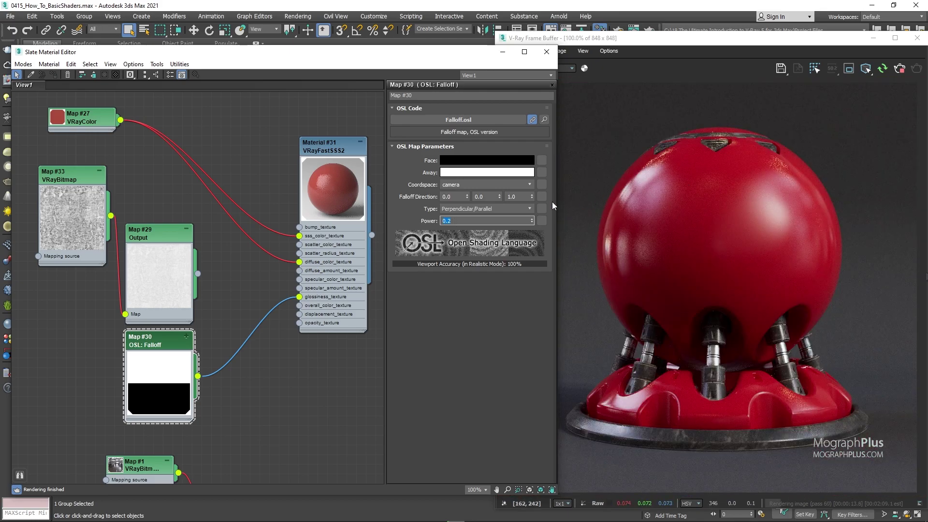
- Isolate the Falloff map in the interactive render to inspect it on the shader ball, and return to the full shaded render
click(169, 337)
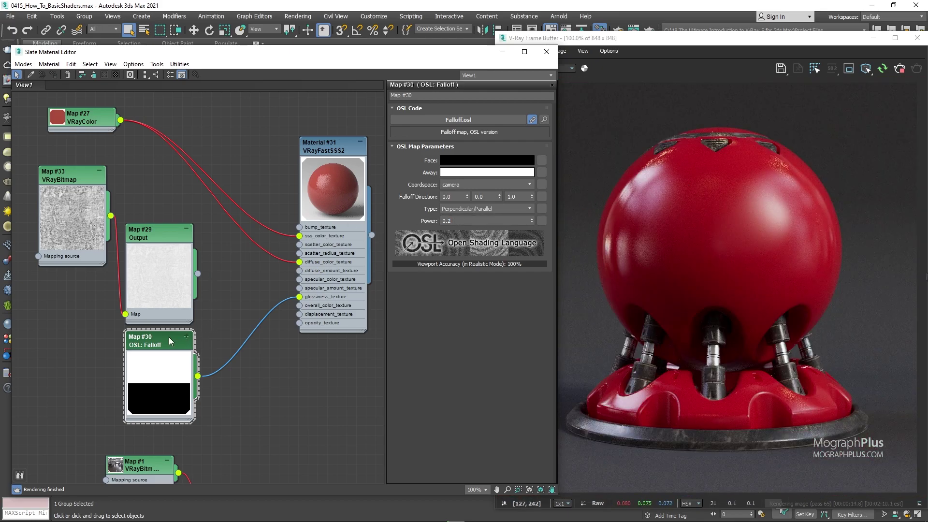
click(868, 71)
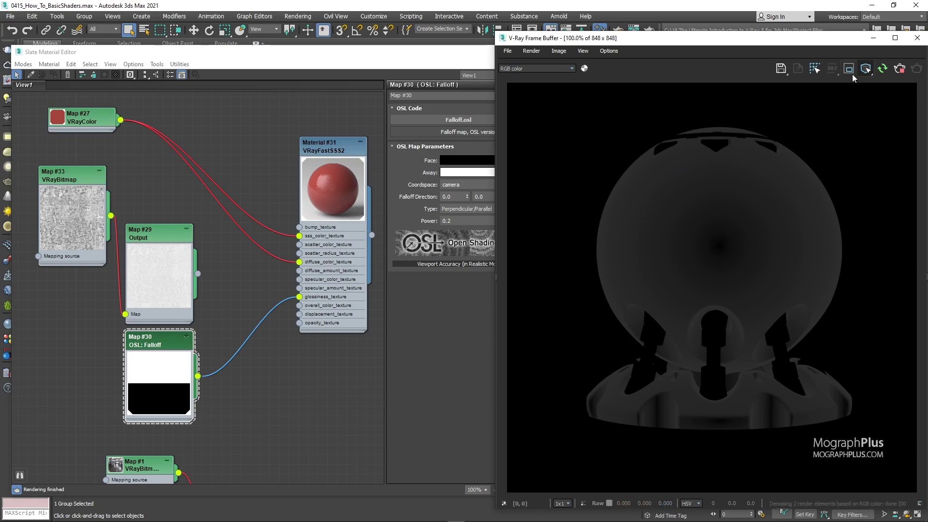
click(865, 68)
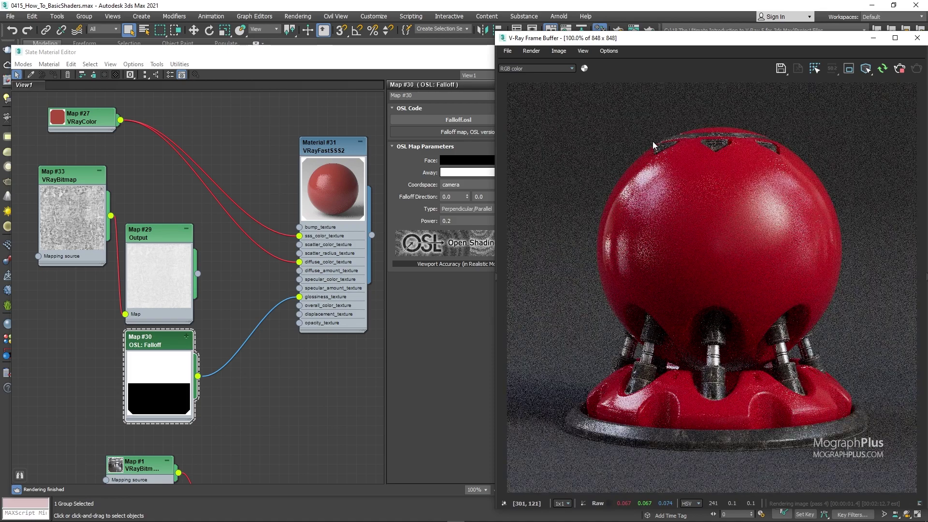
- Add a general Composite map between the Output and Falloff nodes and the material, and give it a second layer
middle_drag(223, 303, 194, 279)
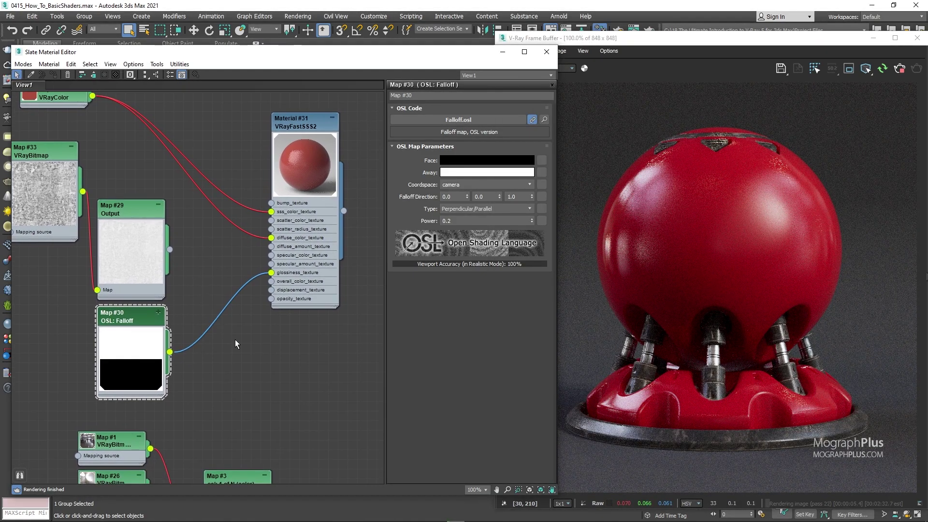
right_click(203, 301)
mouse_move(228, 315)
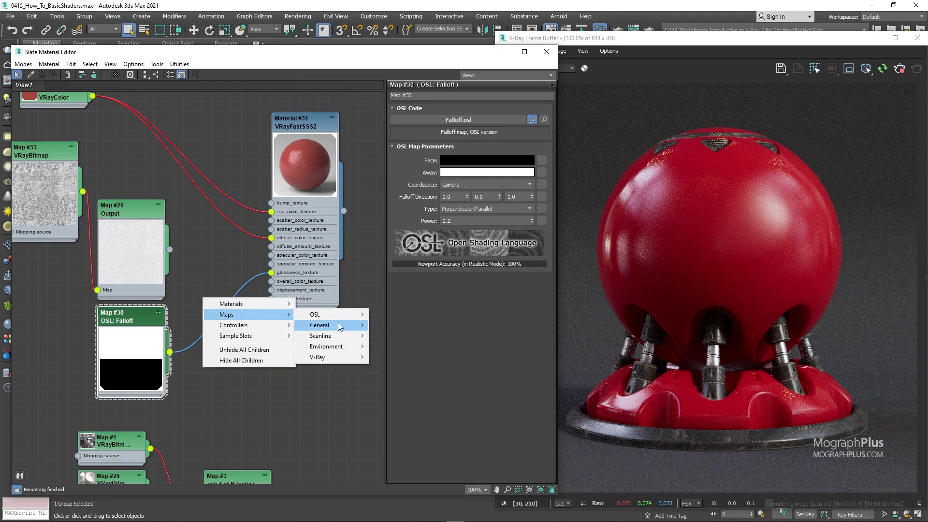
mouse_move(320, 325)
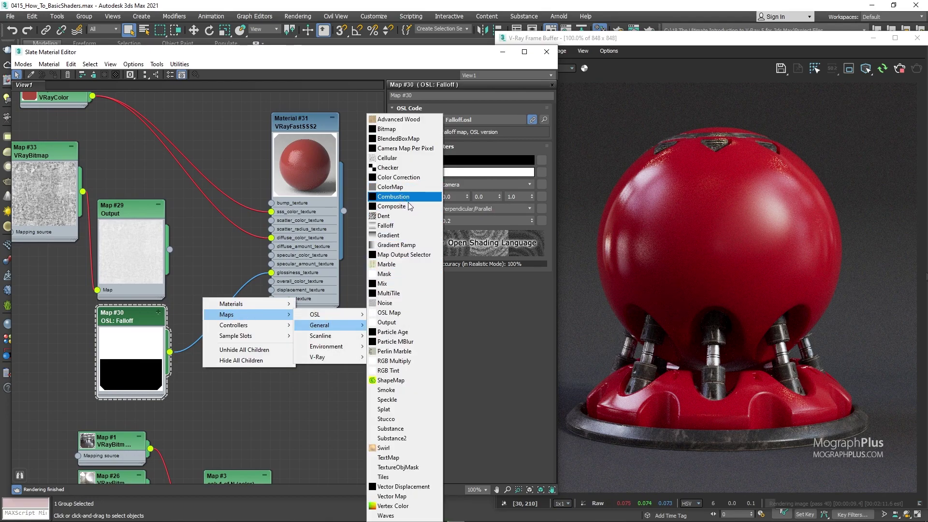
click(409, 206)
drag(187, 295, 202, 299)
middle_drag(204, 239, 225, 270)
click(543, 119)
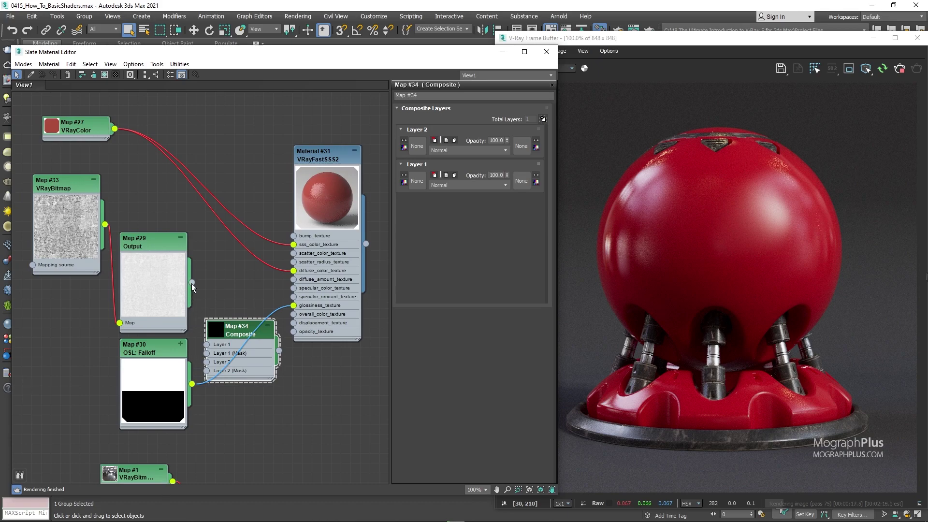
- Connect the Output map to the Composite's Layer 1 and the Falloff's Out output to Layer 2
drag(192, 283, 206, 344)
scroll(195, 399, up, 1)
drag(191, 383, 207, 358)
click(245, 379)
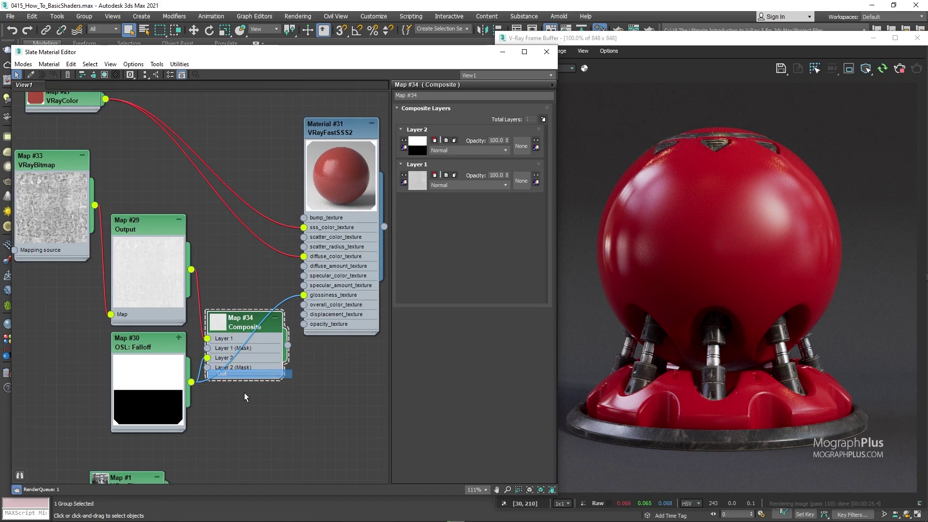
- Connect the Composite map to the material's glossiness_texture and set Layer 2's blending mode to Addition
middle_drag(263, 399, 246, 405)
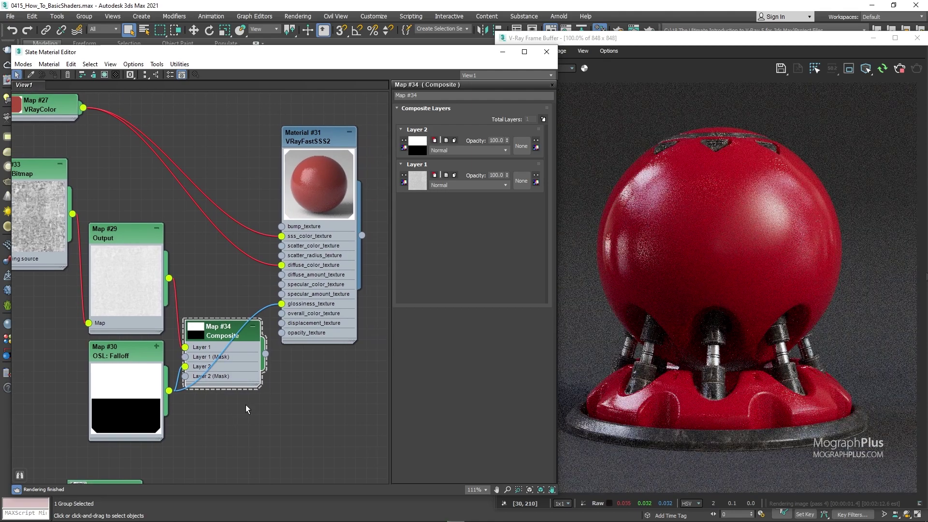
drag(265, 359, 282, 304)
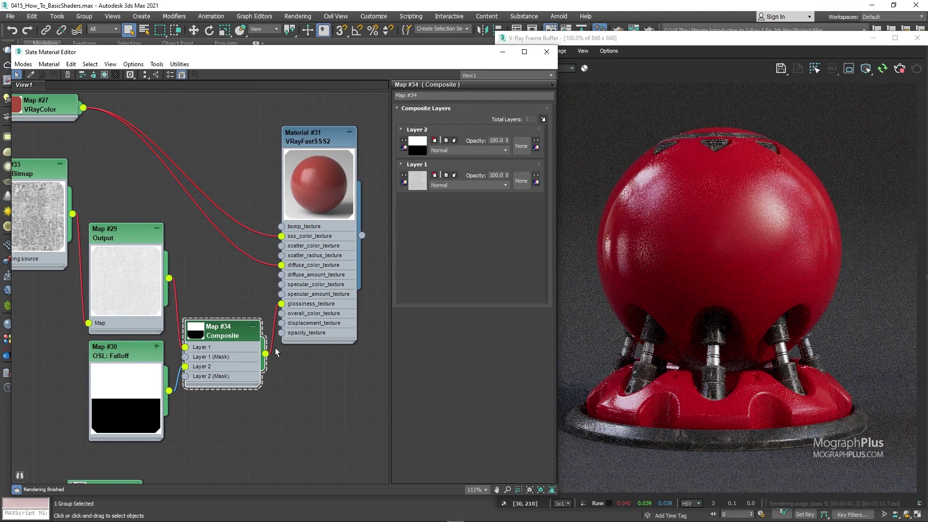
click(482, 151)
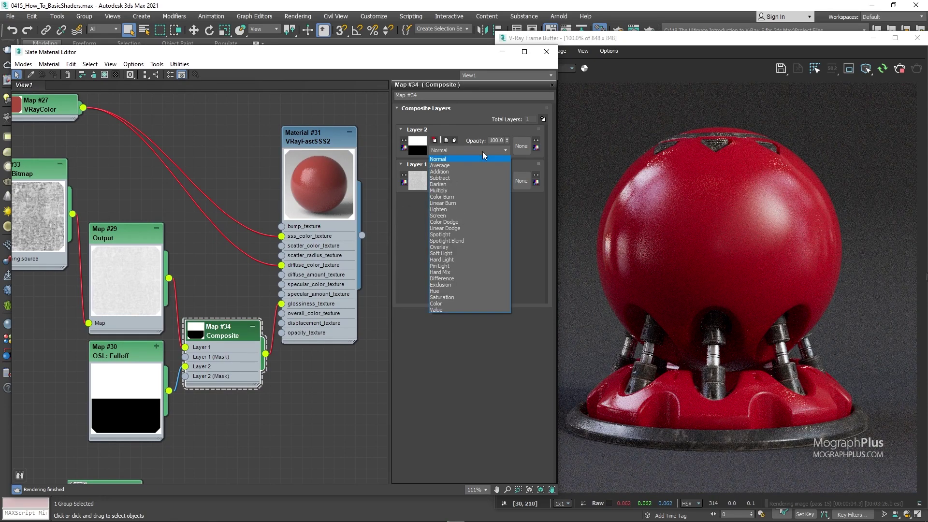
click(471, 171)
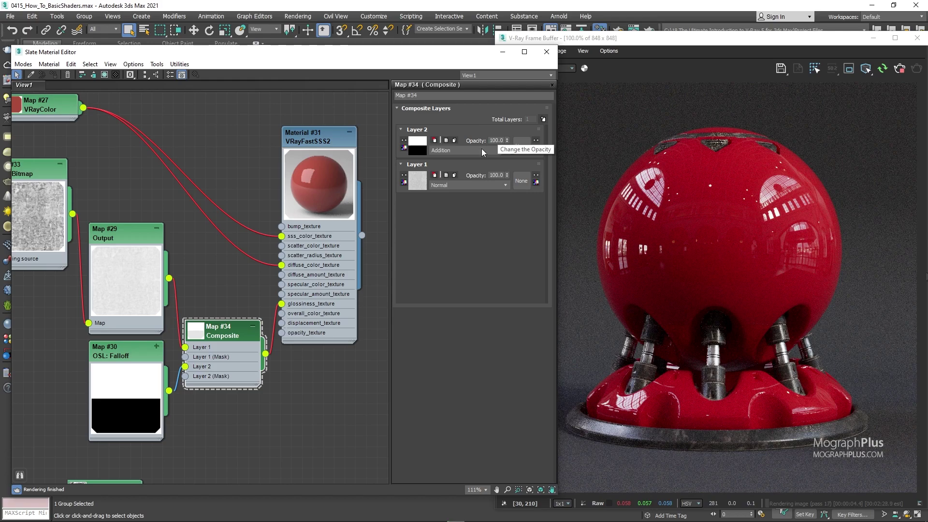
- Set the OSL Falloff map's Power to 2.0
double_click(128, 357)
double_click(465, 220)
key(Return)
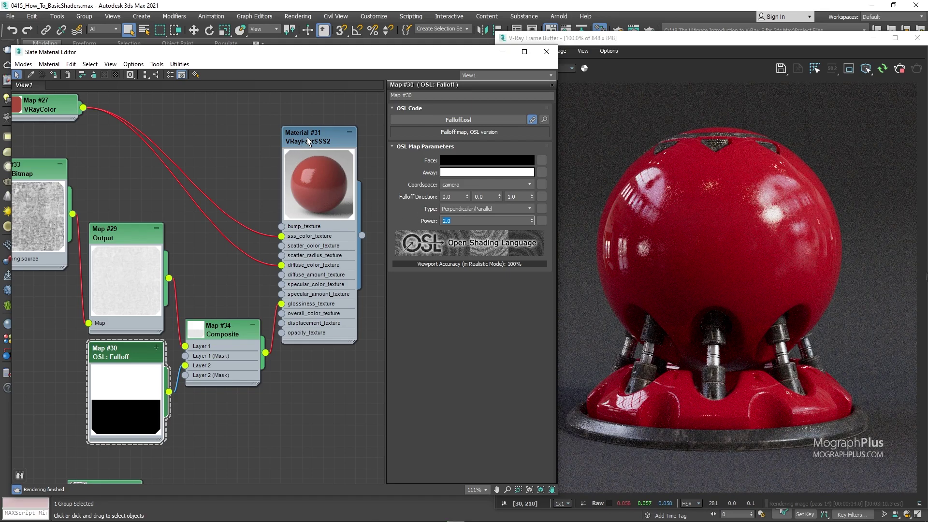
- Set the opacity of Layer 2 in the Composite map to 30
click(235, 347)
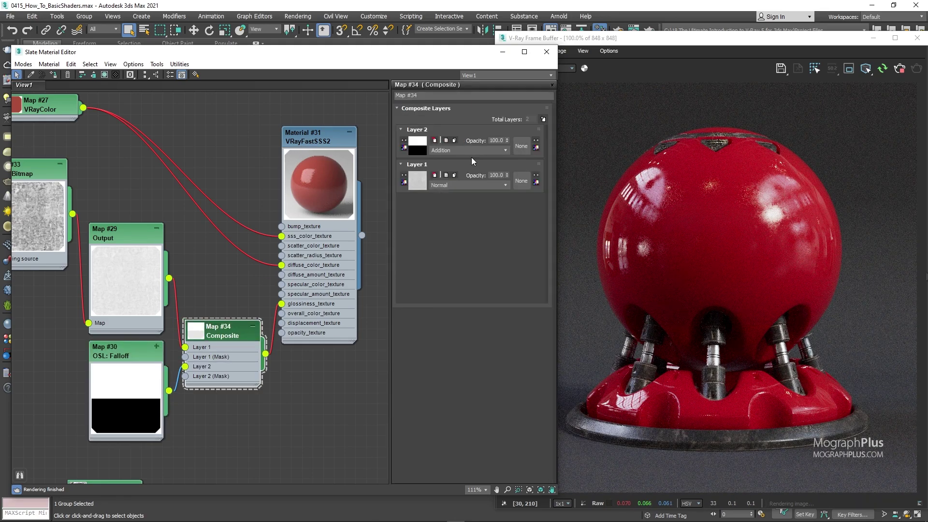
double_click(496, 140)
text(3)
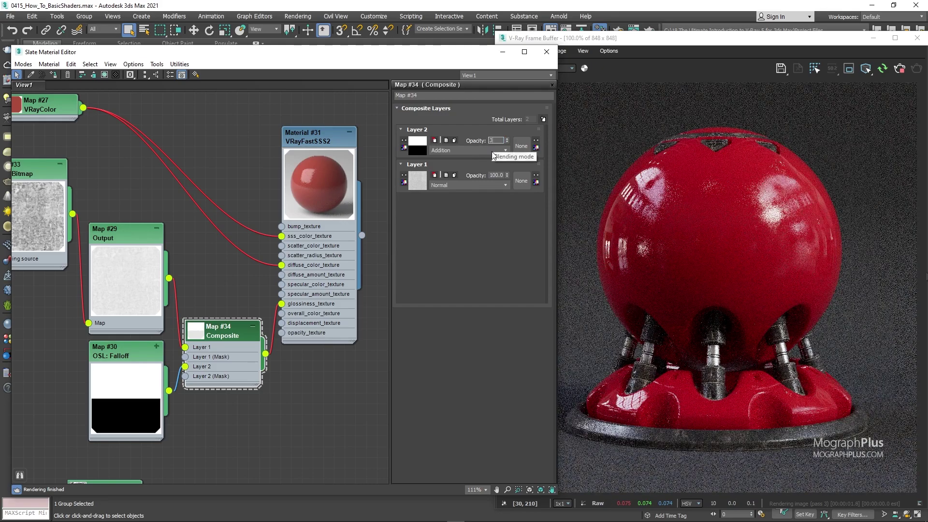
text(0)
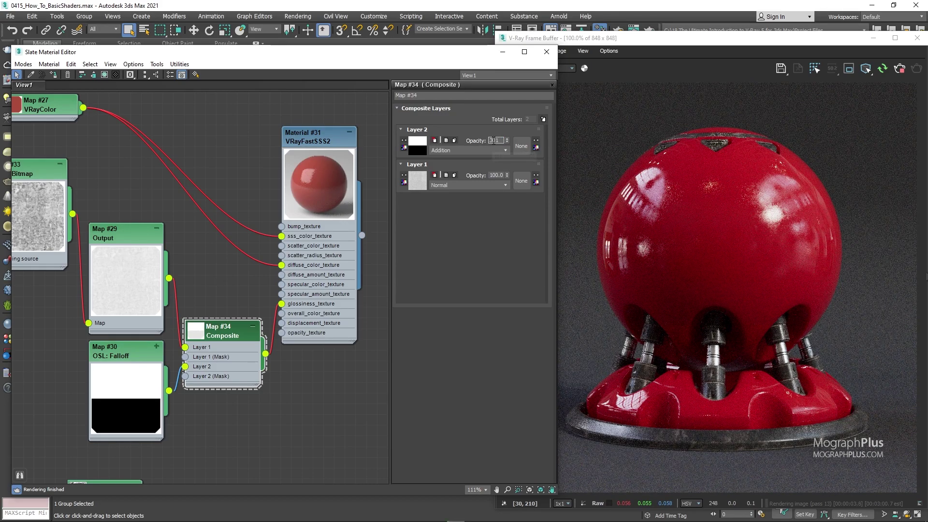
key(Return)
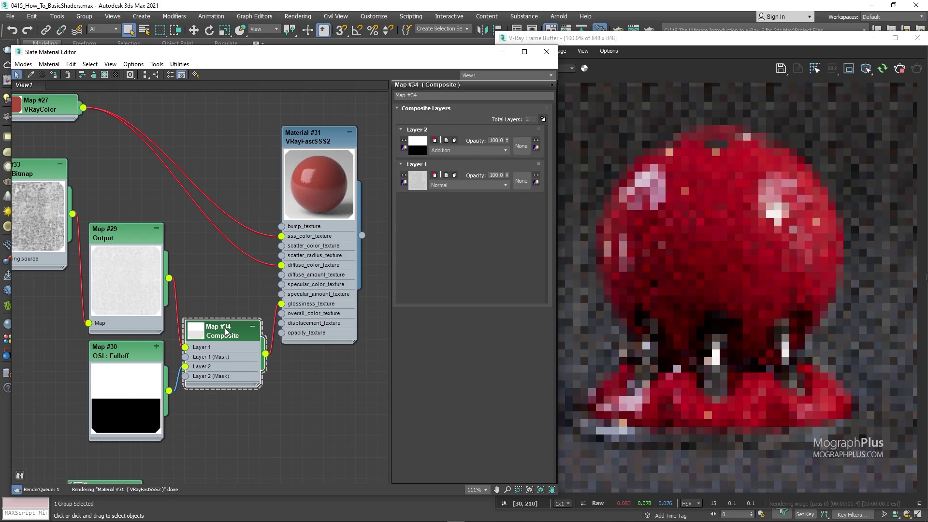
double_click(112, 352)
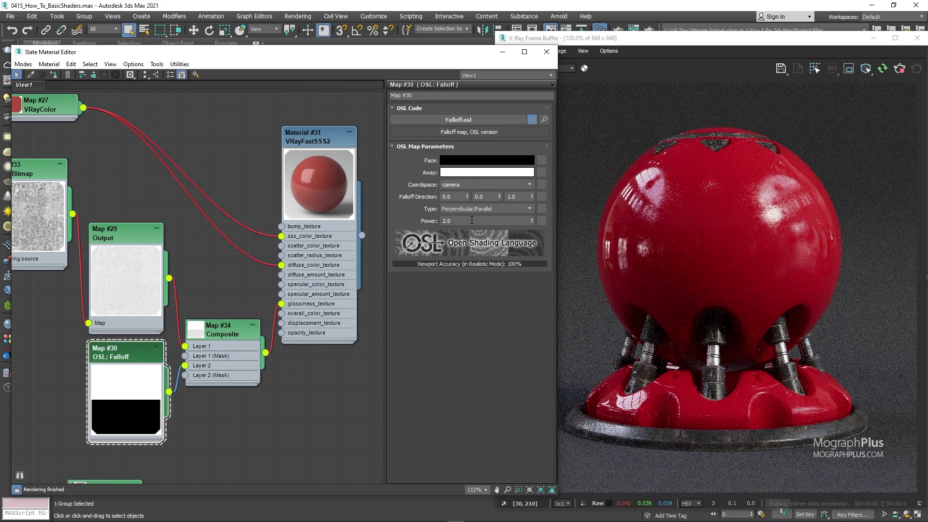
double_click(218, 330)
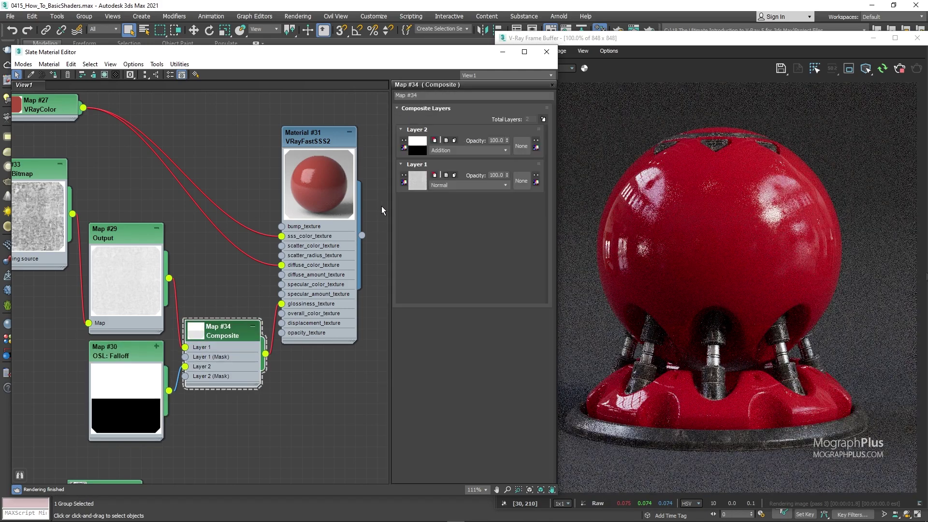
double_click(496, 141)
text(30)
key(Return)
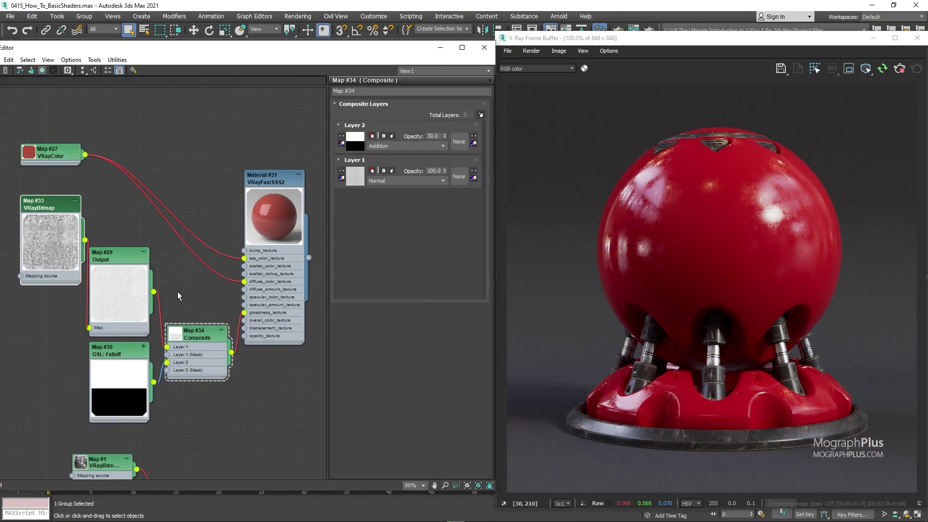
- Select the whole VRayFastSSS2 node tree and move it up to free space below the Falloff node
scroll(165, 379, down, 2)
drag(25, 155, 249, 432)
drag(264, 322, 264, 215)
middle_drag(78, 294, 86, 426)
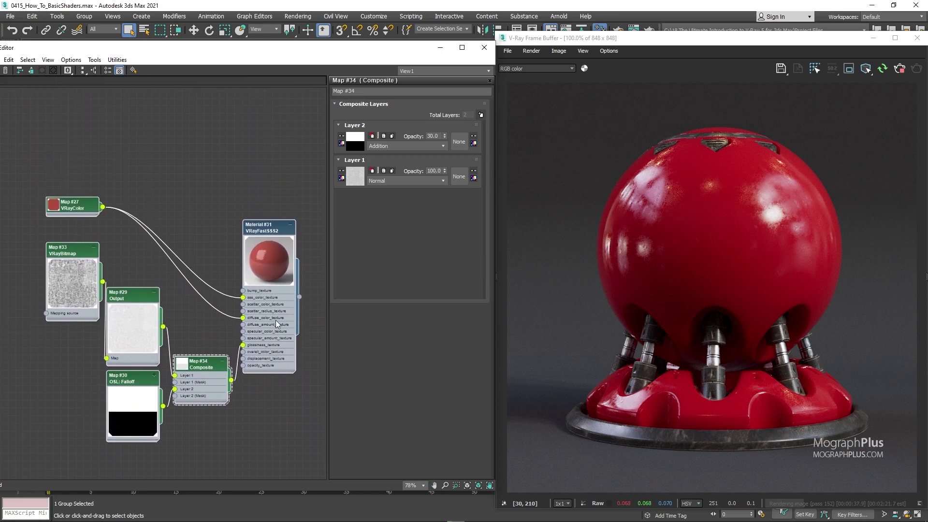
middle_drag(276, 265, 208, 281)
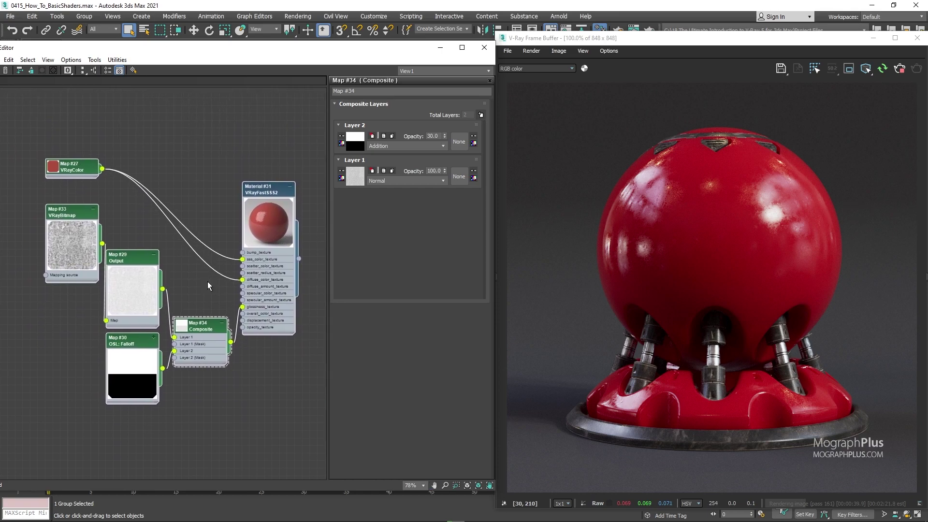
middle_drag(68, 237, 59, 236)
drag(59, 245, 82, 289)
middle_drag(60, 359, 64, 335)
- Add a VRayNormalMap in the empty space and place it below the OSL Falloff node
right_click(82, 400)
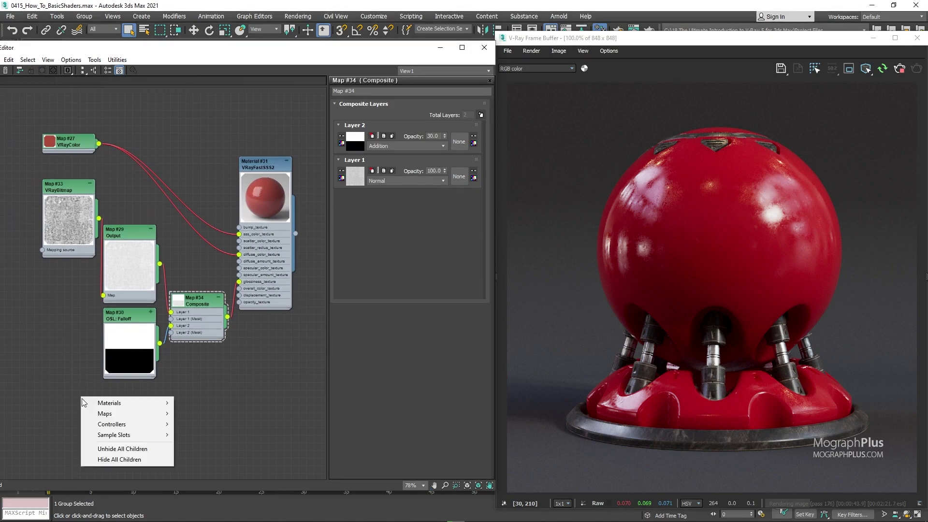
mouse_move(114, 414)
mouse_move(220, 456)
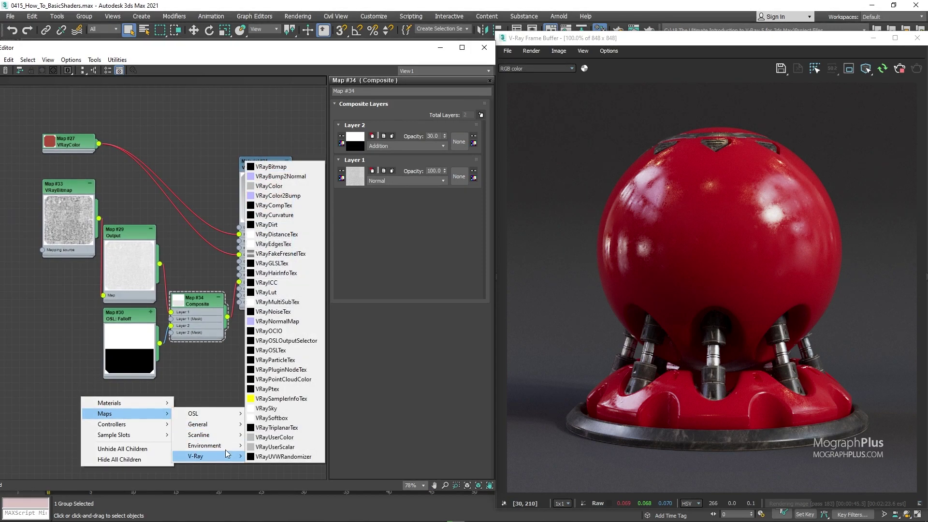
click(283, 323)
drag(87, 396, 133, 417)
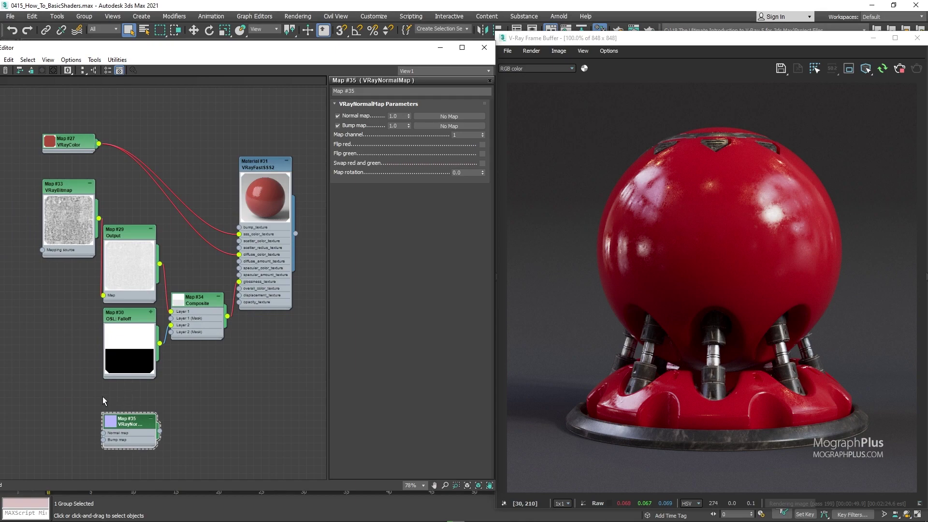
- Connect the VRayBitmap node to the Bump map input of the VRayNormalMap
middle_drag(103, 400, 120, 393)
drag(92, 212, 121, 433)
scroll(116, 439, up, 2)
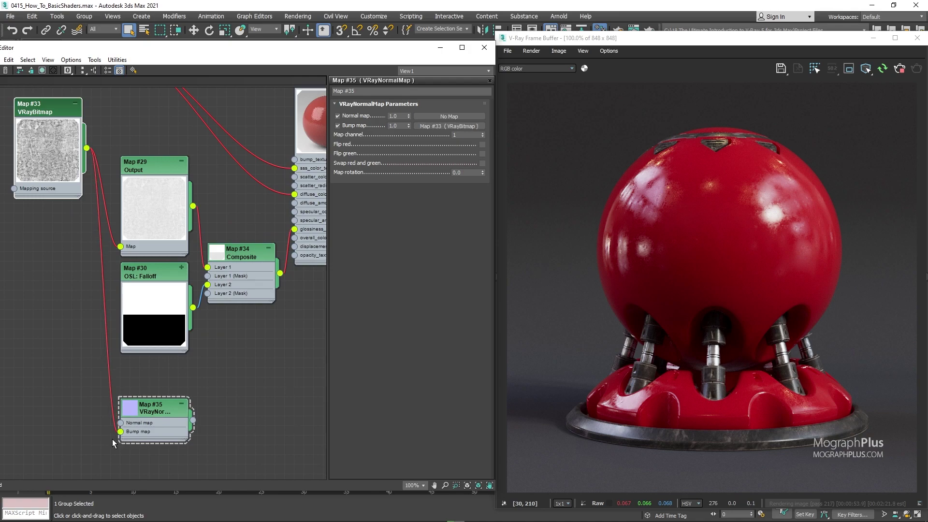
scroll(91, 408, down, 1)
middle_drag(97, 389, 77, 396)
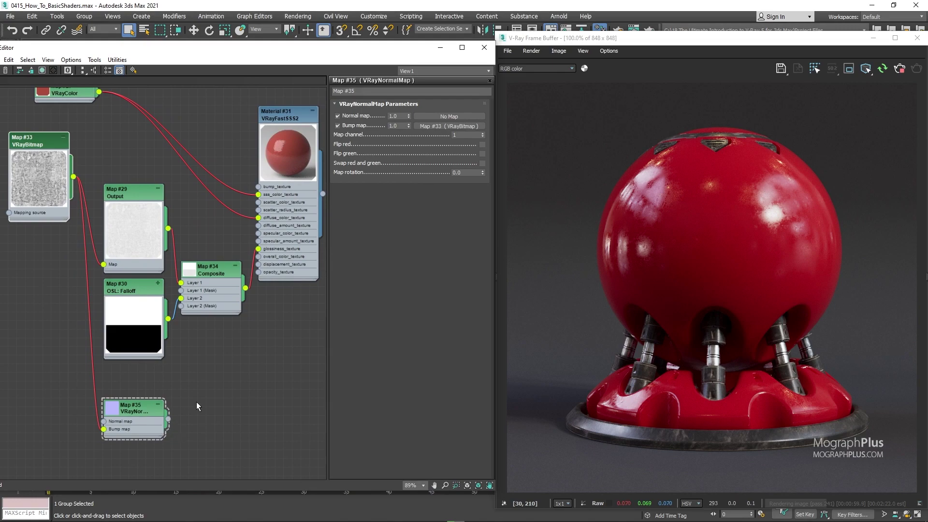
- Connect the VRayNormalMap output to the VRayFastSSS2 material's bump_texture
scroll(196, 401, up, 1)
middle_drag(198, 399, 171, 420)
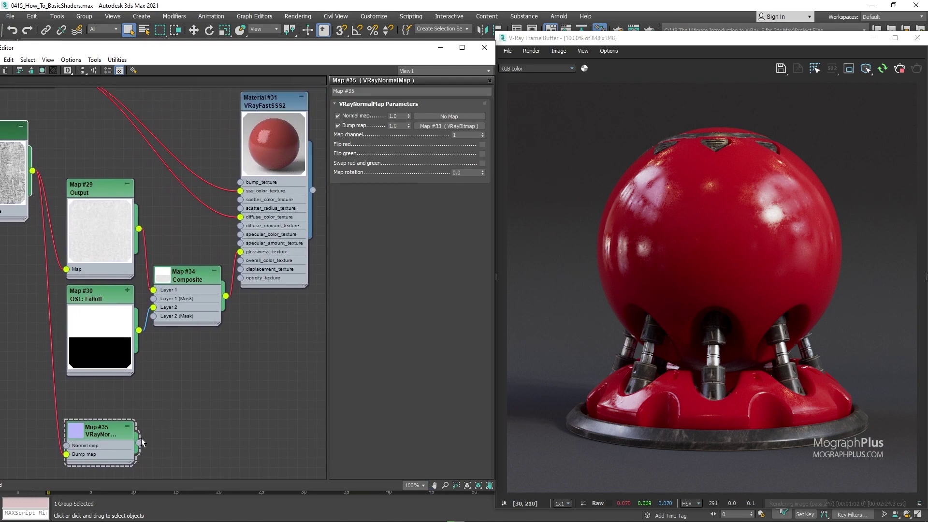
drag(240, 183, 139, 440)
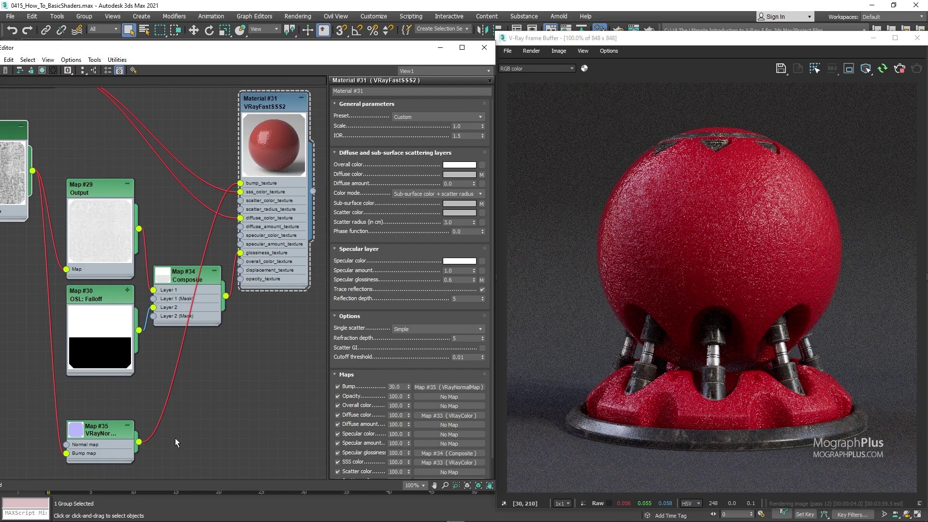
- Open the VRayNormalMap's parameters and zoom the interactive render in on the shader ball with Real Zoom
click(110, 428)
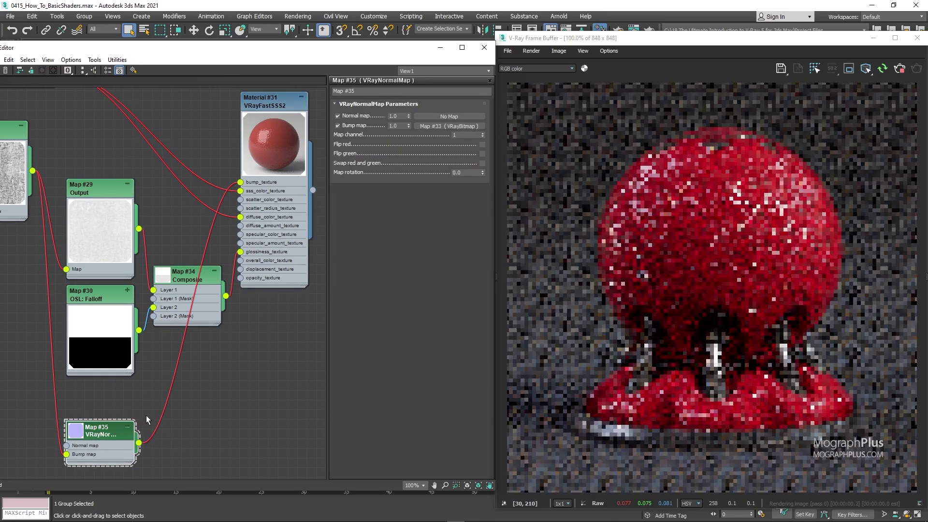
right_click(610, 184)
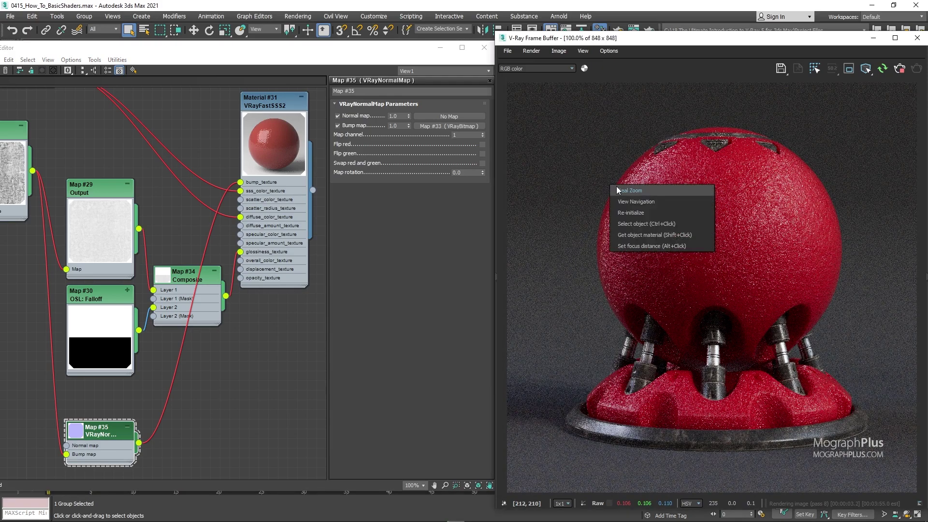
click(660, 190)
scroll(605, 164, up, 5)
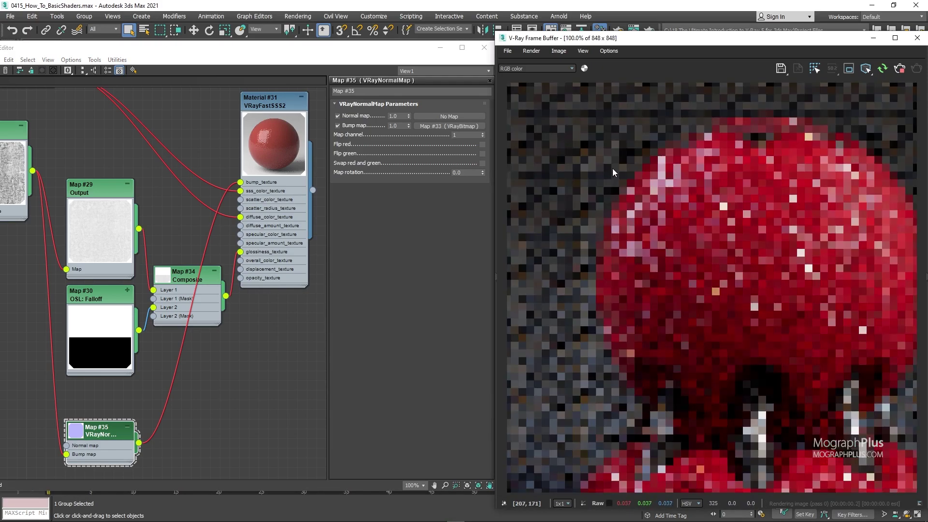
scroll(628, 170, down, 4)
scroll(613, 176, up, 2)
scroll(599, 188, down, 2)
scroll(614, 200, up, 1)
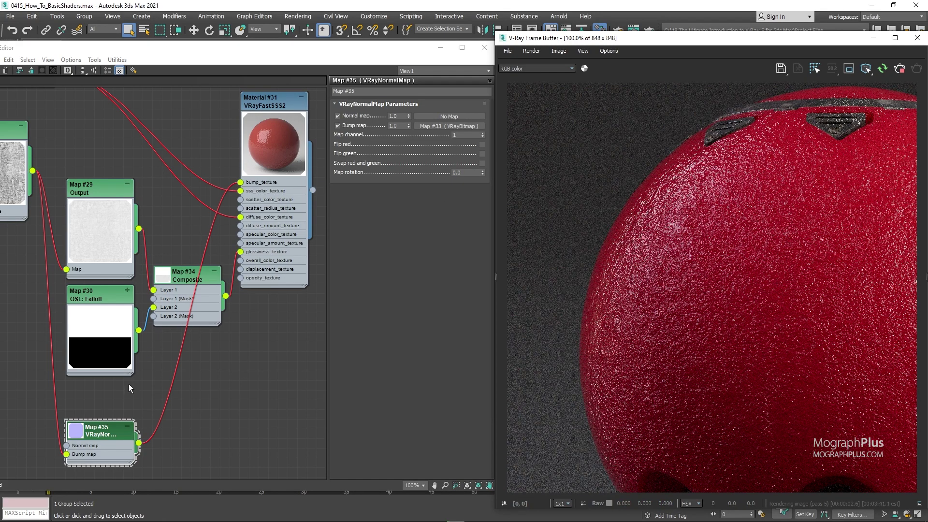
- Lower the VRayNormalMap's Bump map amount in stages to 0.1, 0.01 and finally 0.003
scroll(167, 368, down, 3)
middle_drag(97, 321, 61, 314)
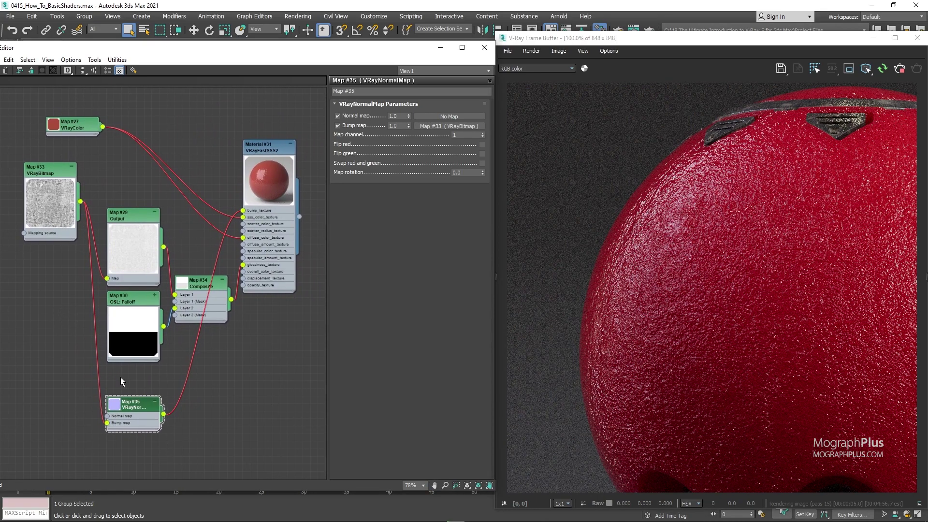
double_click(400, 126)
text(.1)
key(Return)
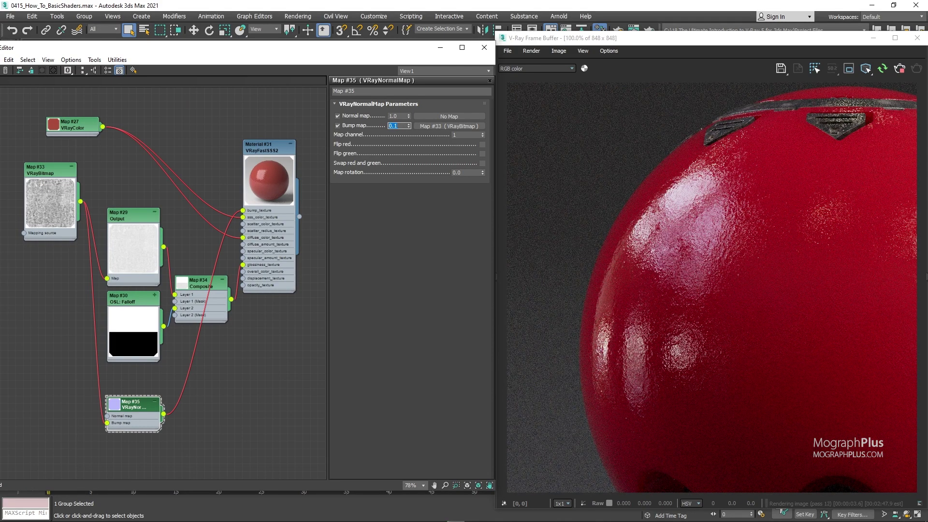
text(.01)
key(Return)
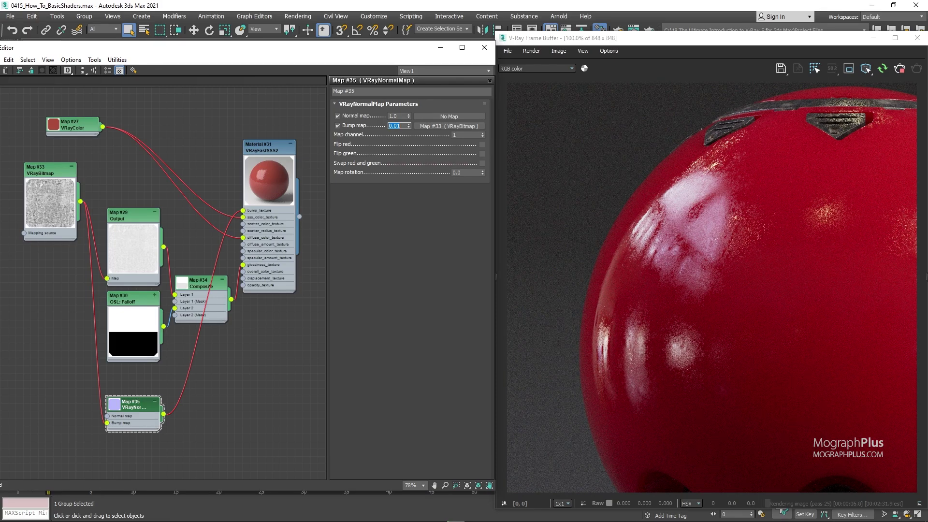
text(.003)
key(Return)
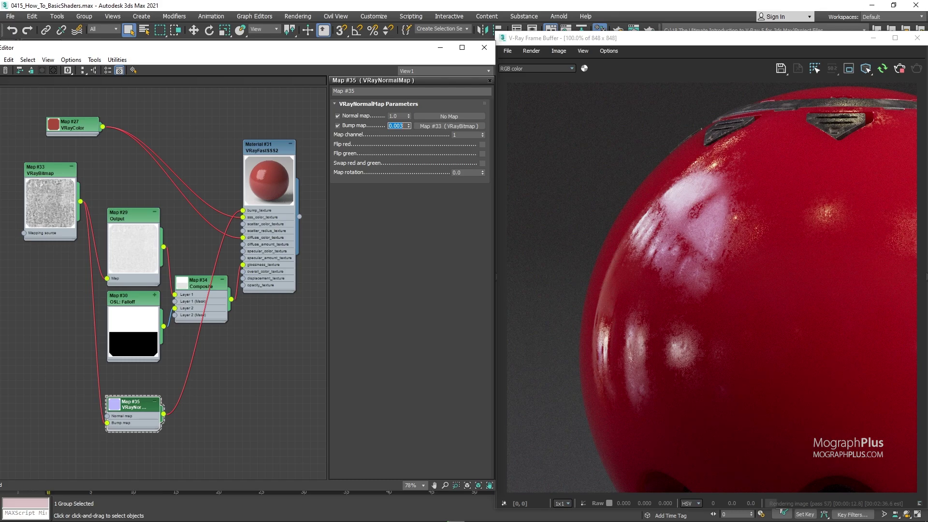
- Reset the zoomed render view and review the whole shader ball together with the VRayFastSSS2 node tree
right_click(587, 183)
click(598, 188)
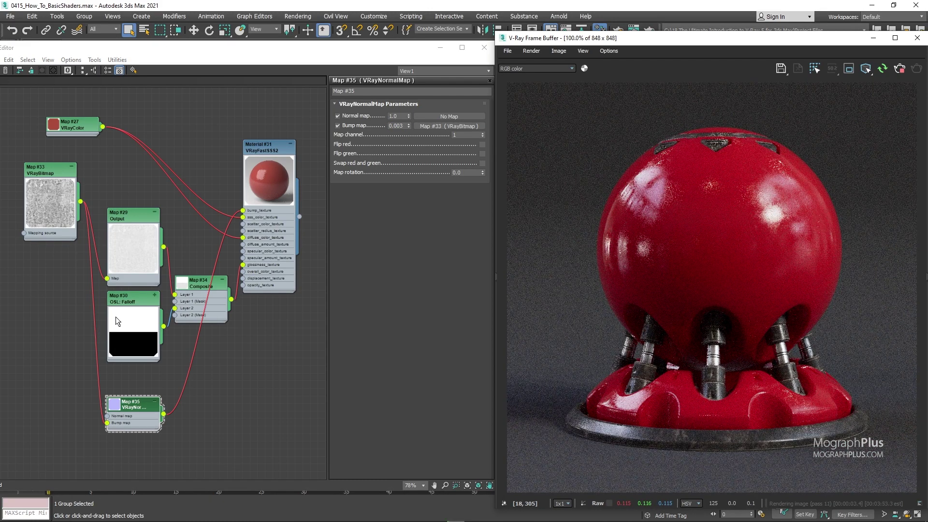
mouse_move(88, 346)
middle_down()
mouse_move(97, 326)
mouse_move(94, 335)
middle_up()
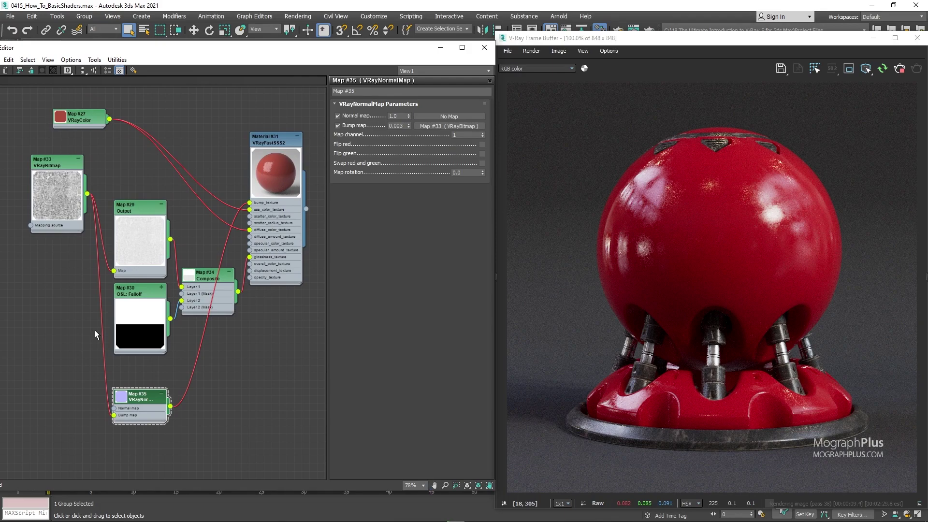
scroll(94, 320, up, 2)
middle_drag(41, 317, 50, 319)
click(46, 158)
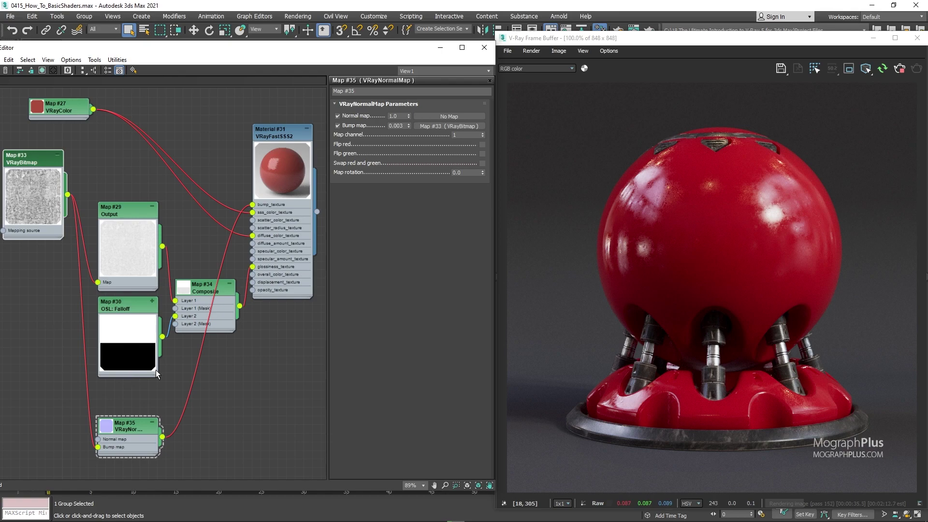
right_click(225, 359)
mouse_move(270, 363)
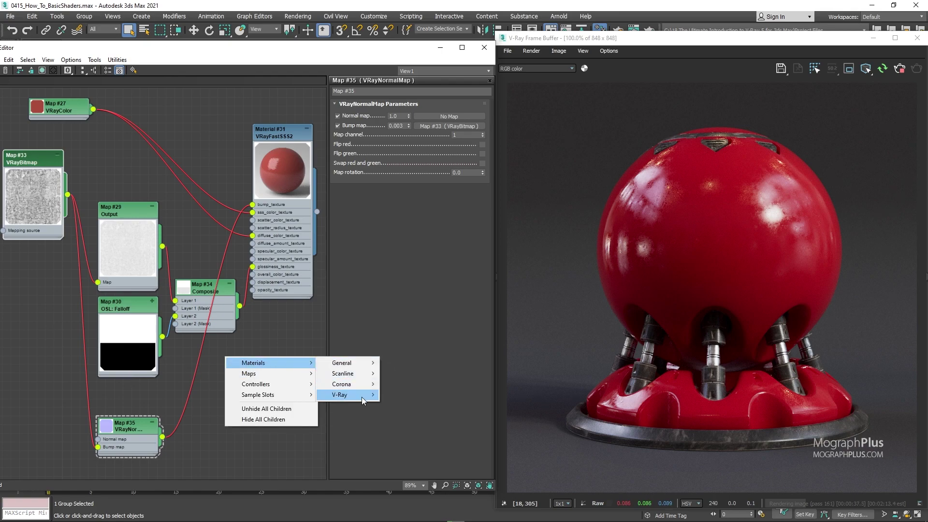
mouse_move(346, 395)
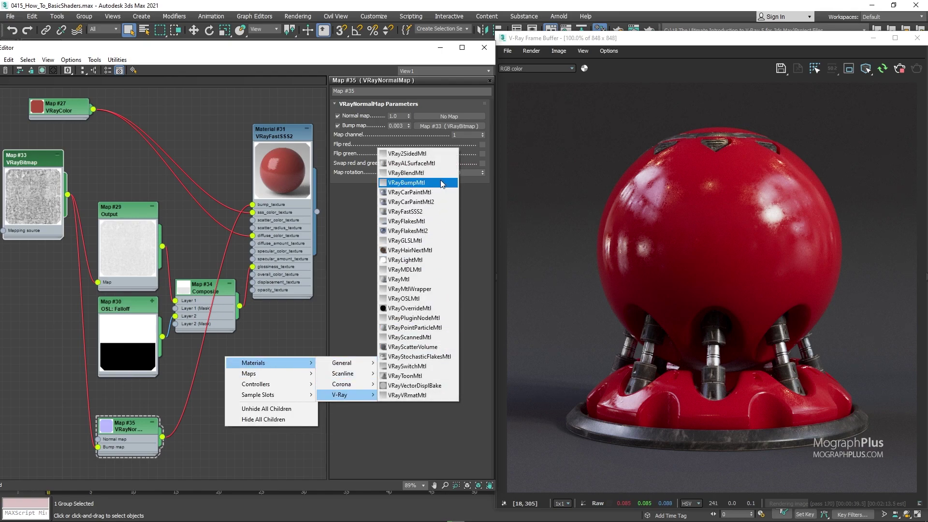
click(199, 426)
middle_drag(185, 416, 237, 367)
drag(225, 350, 136, 442)
middle_drag(123, 395, 59, 418)
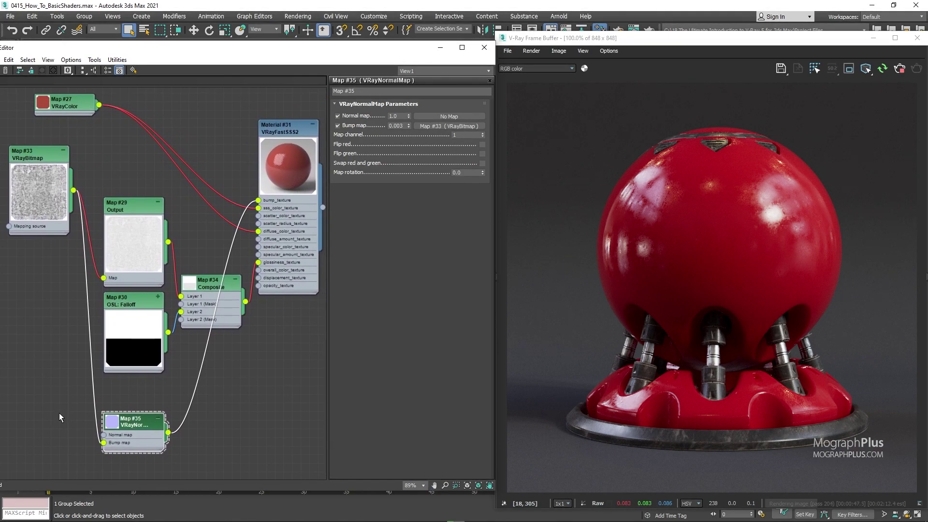
- Add a general Noise map beside the VRayNormalMap, enlarge its preview and line it up below the VRayBitmap
right_click(34, 394)
mouse_move(52, 404)
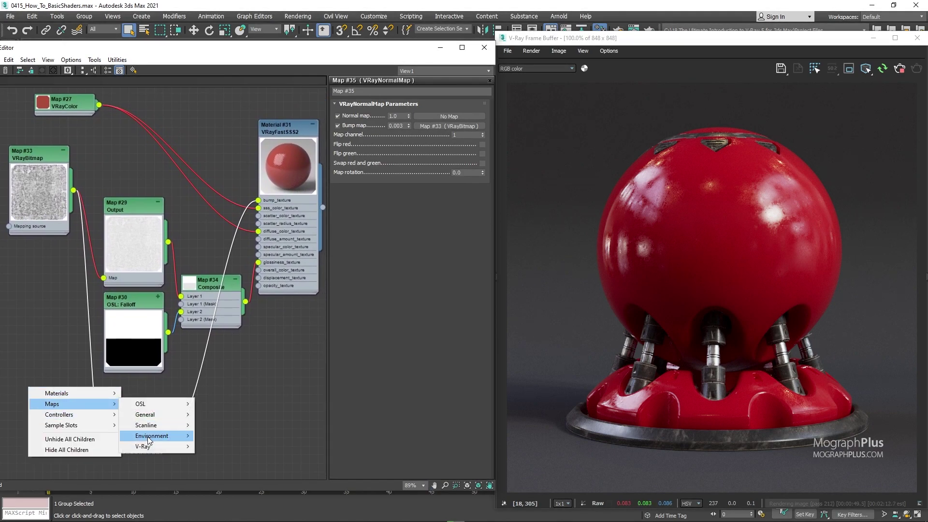
mouse_move(154, 445)
mouse_move(153, 414)
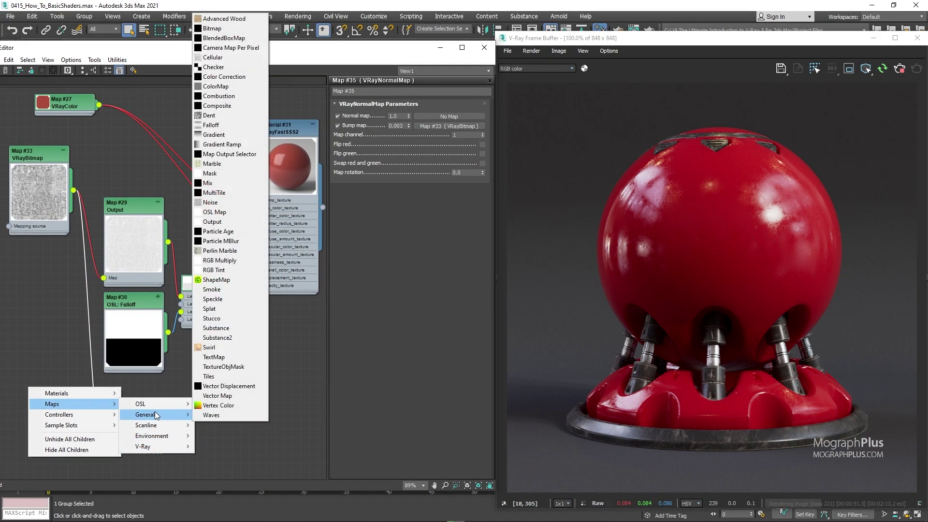
click(213, 202)
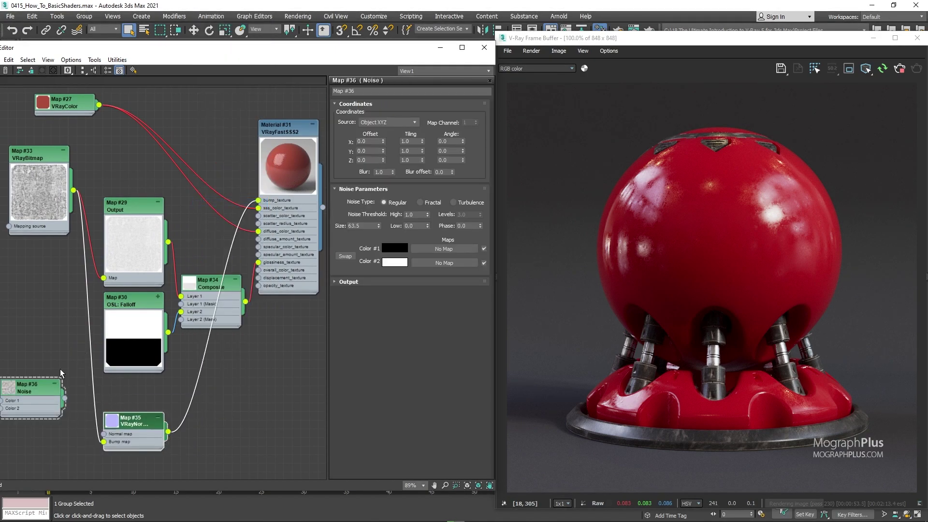
double_click(33, 382)
drag(33, 382, 36, 362)
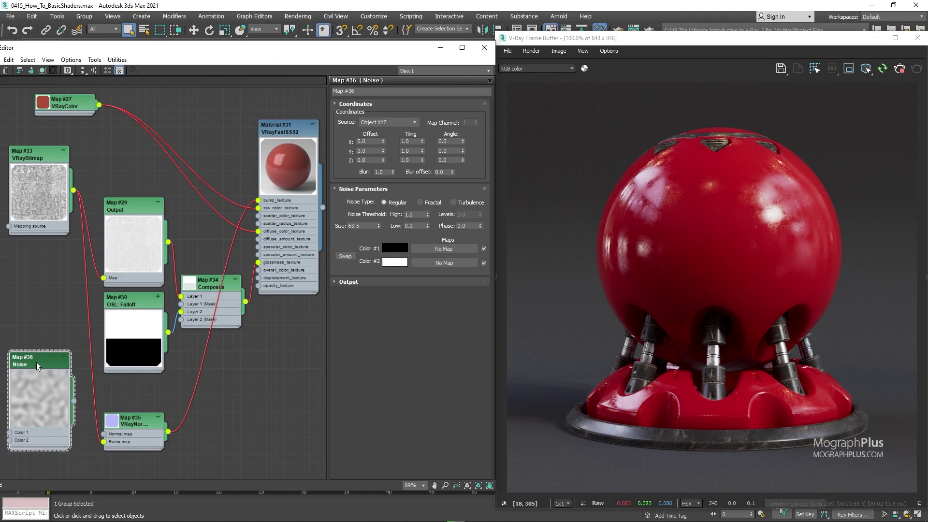
- Set the Noise size to 5 and connect the Noise to the VRayNormalMap's Normal map input
double_click(370, 226)
text(5)
key(Return)
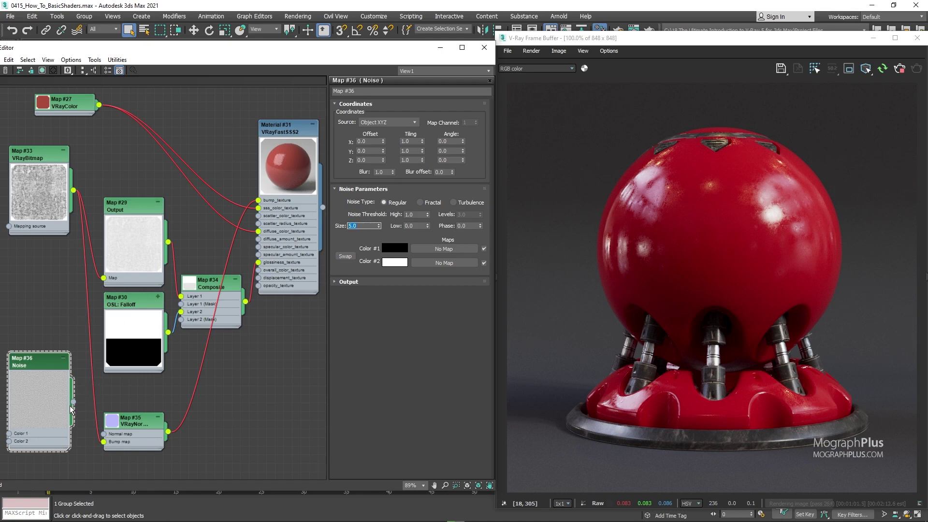
drag(74, 402, 104, 441)
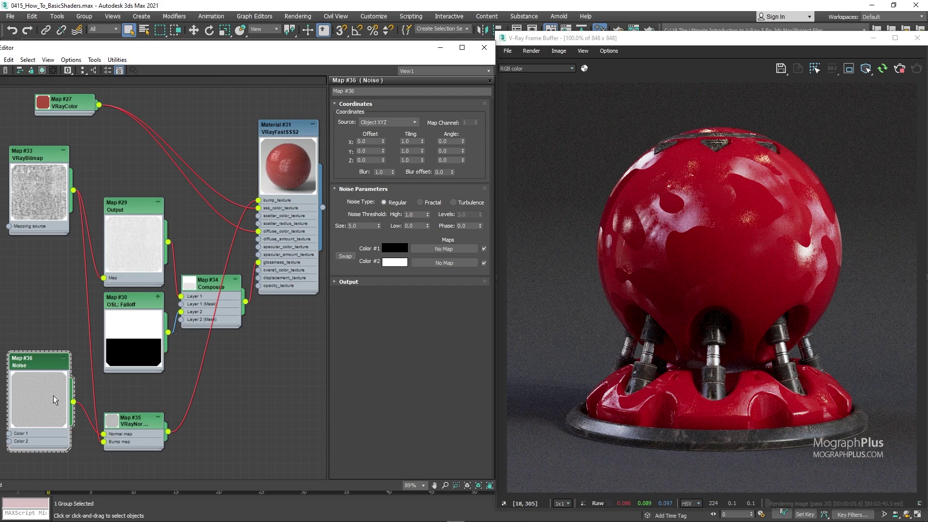
- Move the Noise node further away from the VRayNormalMap and add a VRayBump2Normal map between the two
middle_drag(157, 377, 242, 373)
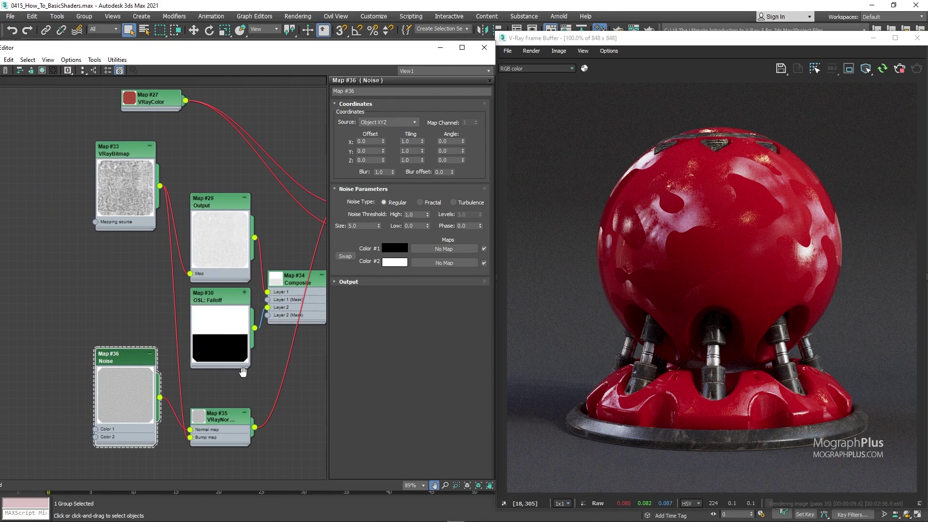
scroll(197, 447, up, 2)
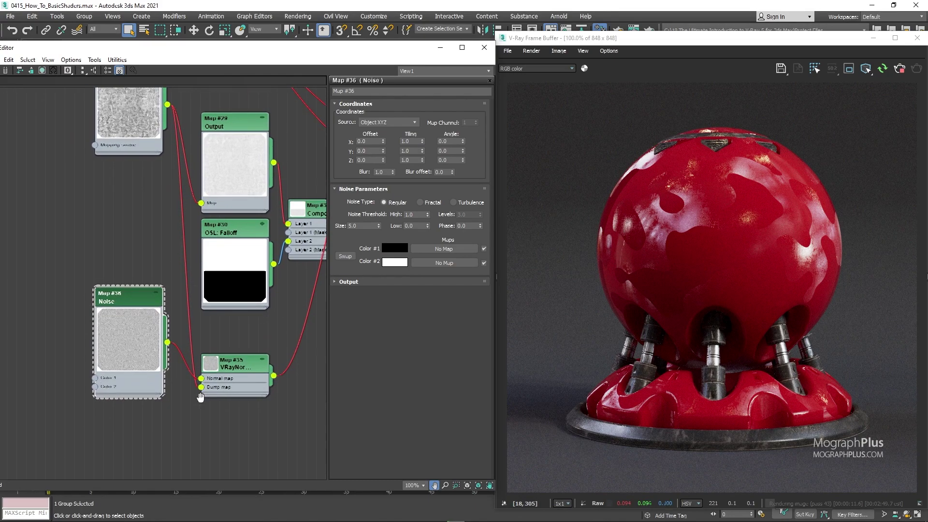
drag(132, 357, 49, 348)
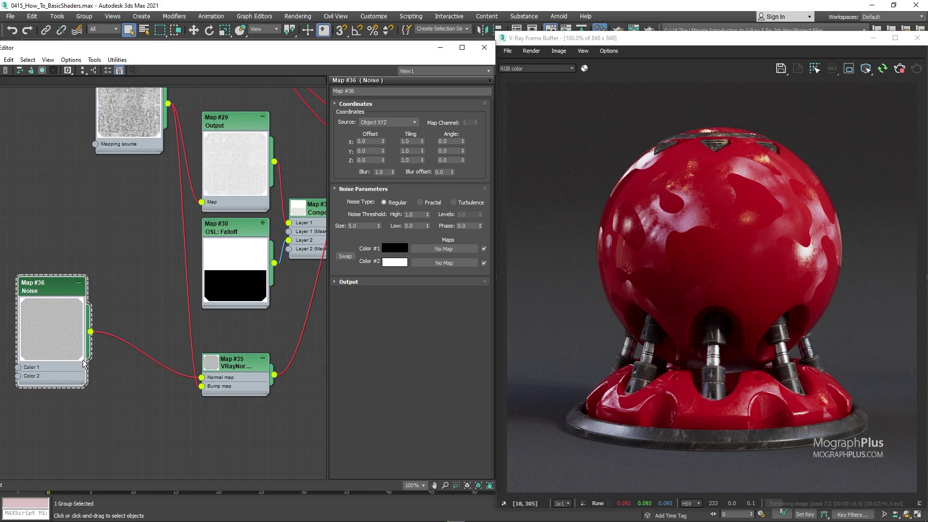
right_click(111, 354)
mouse_move(134, 372)
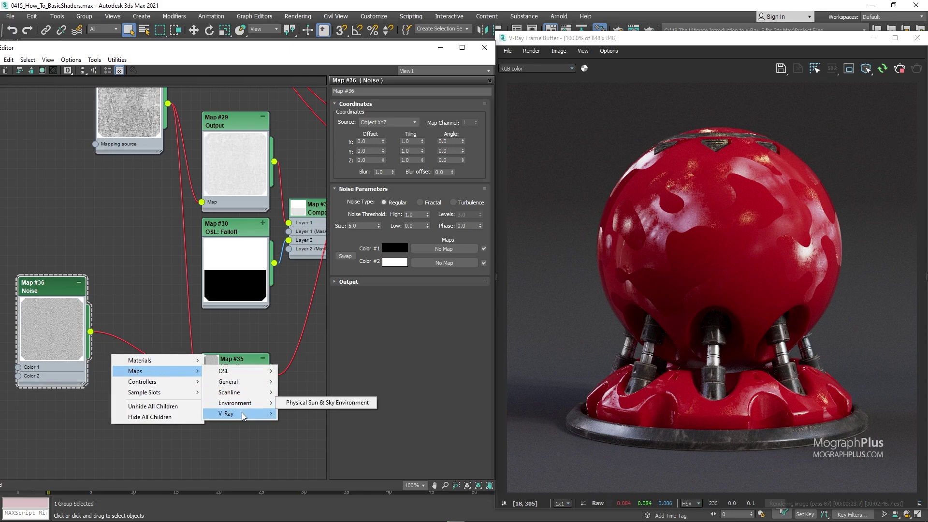
mouse_move(241, 413)
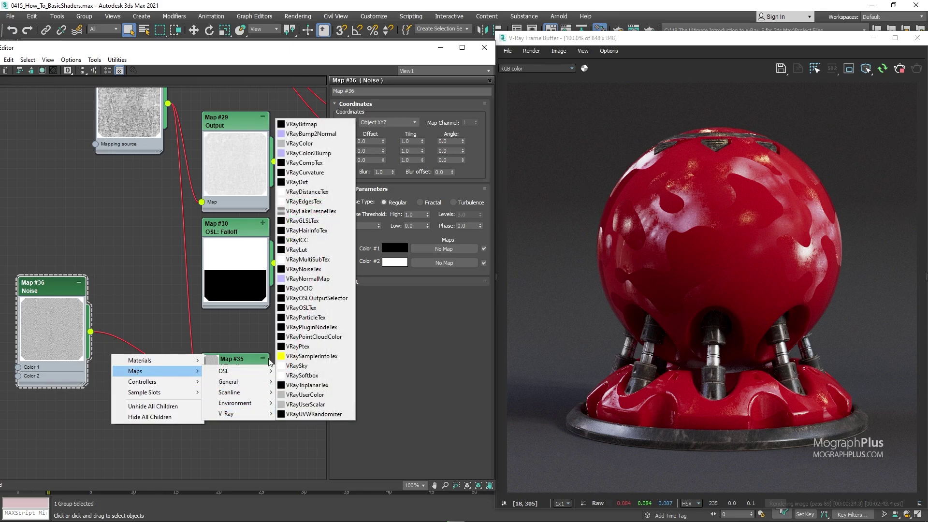
click(316, 134)
drag(101, 361, 130, 391)
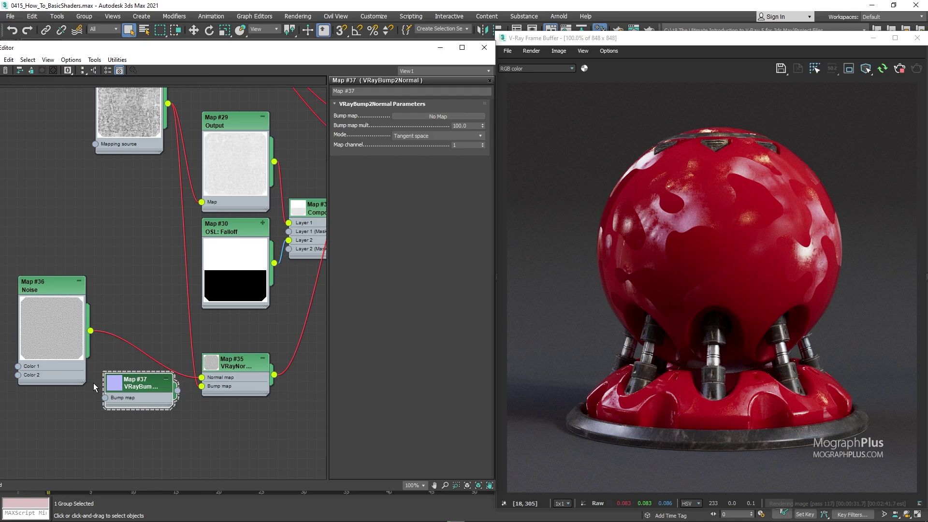
drag(132, 385, 131, 395)
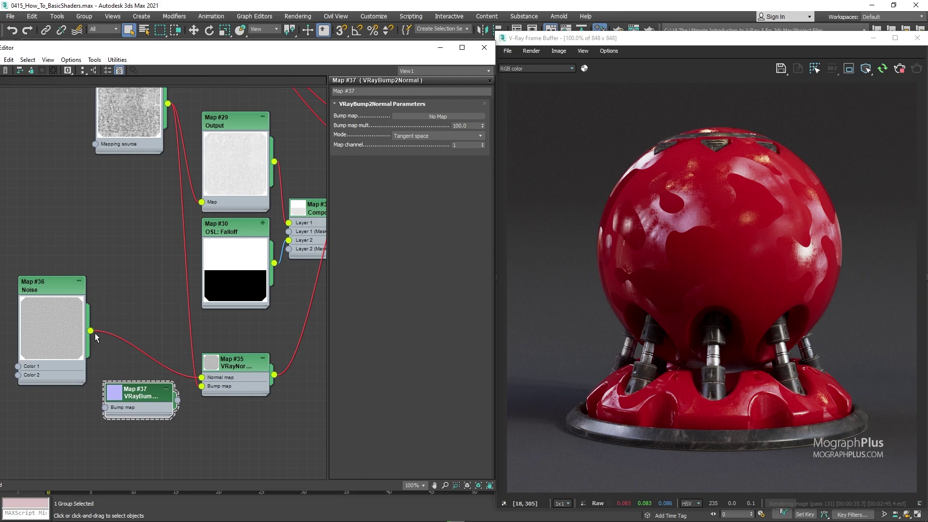
- Connect the Noise to the VRayBump2Normal's Bump map and its output to the VRayNormalMap's Normal map input, replacing the direct link
drag(91, 332, 105, 408)
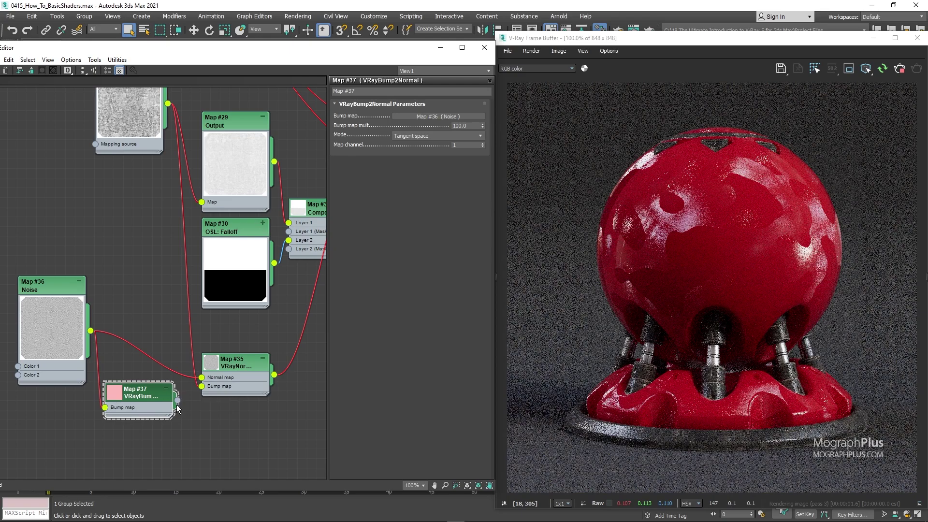
drag(178, 401, 219, 431)
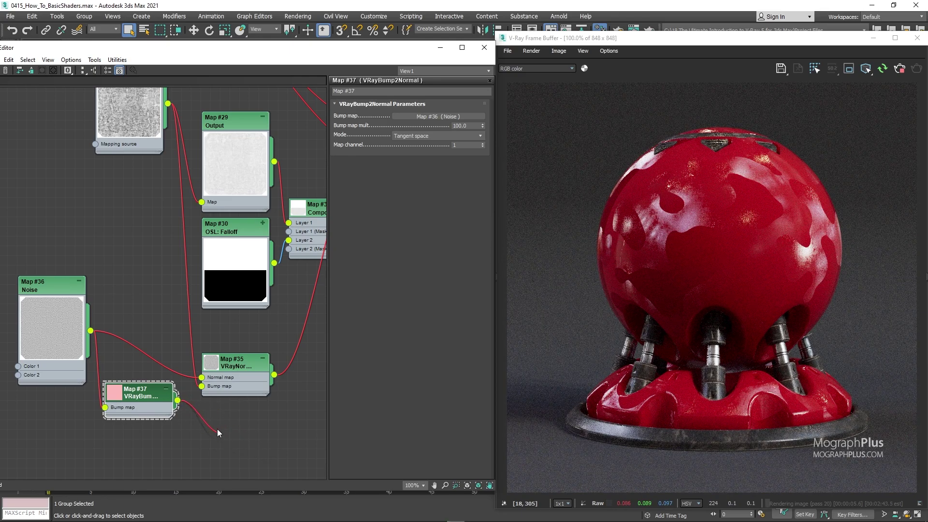
drag(195, 381, 198, 379)
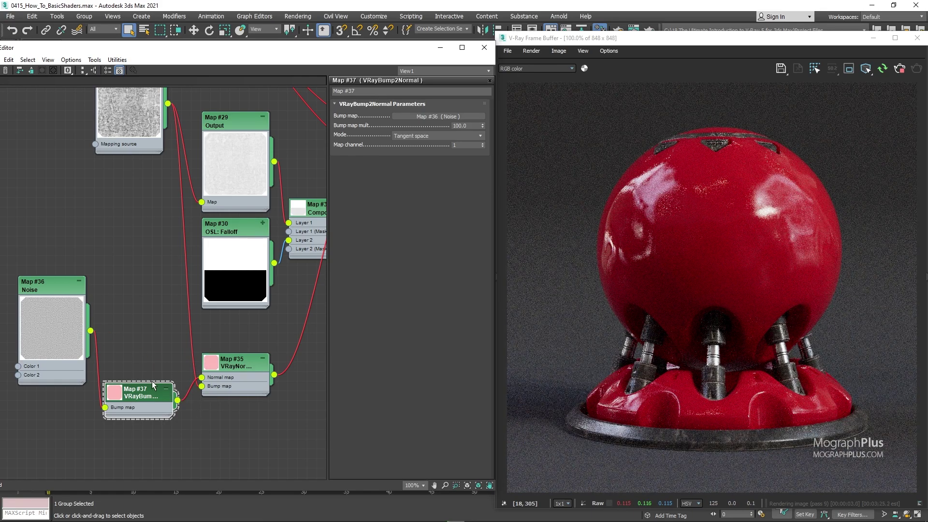
- Move the VRayBump2Normal and Noise nodes lower to tidy the layout around the VRayNormalMap
drag(145, 399, 145, 428)
mouse_move(76, 340)
mouse_down()
mouse_move(108, 353)
mouse_move(76, 350)
mouse_up()
drag(158, 421, 156, 429)
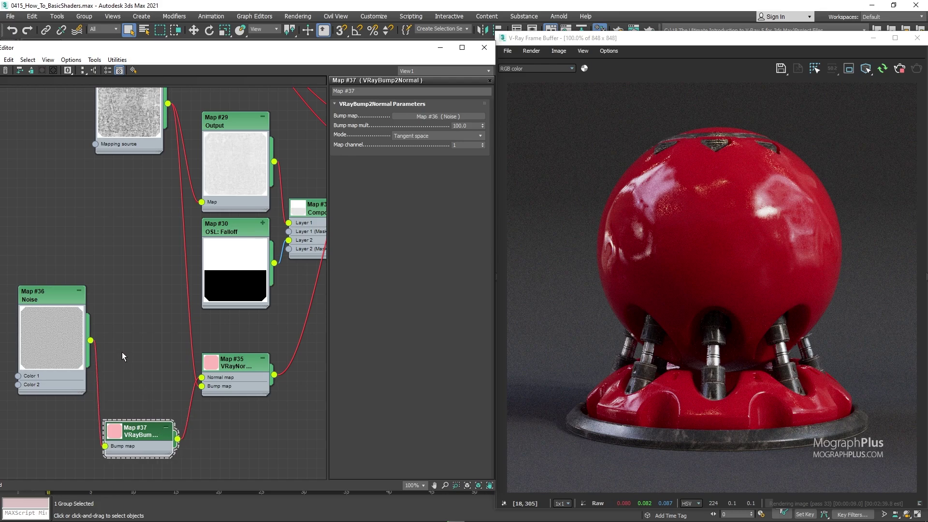
- Set the Normal map multiplier of the VRayNormalMap to 0.3
scroll(129, 356, down, 5)
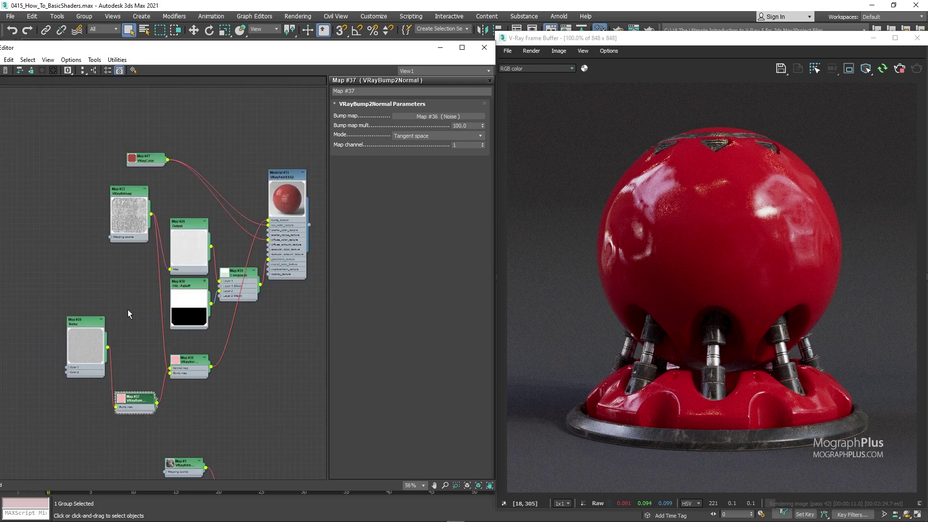
scroll(110, 360, up, 2)
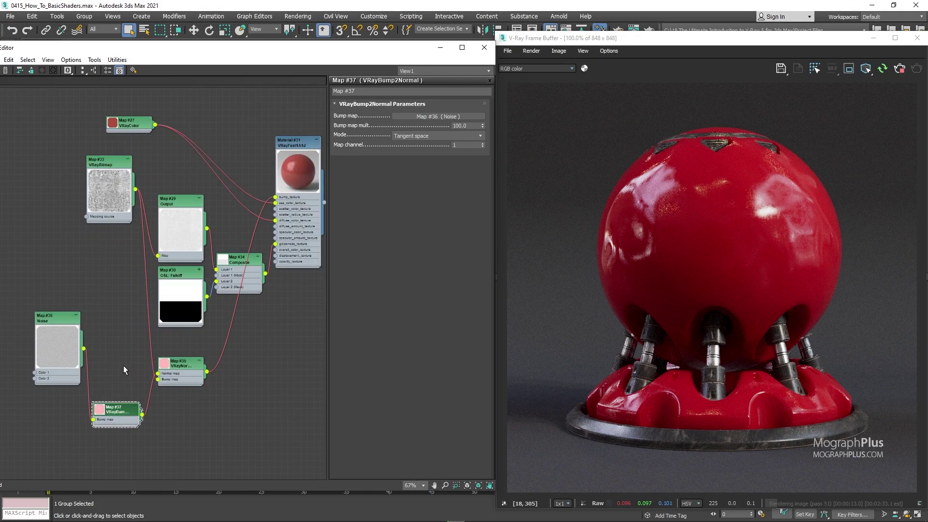
double_click(188, 366)
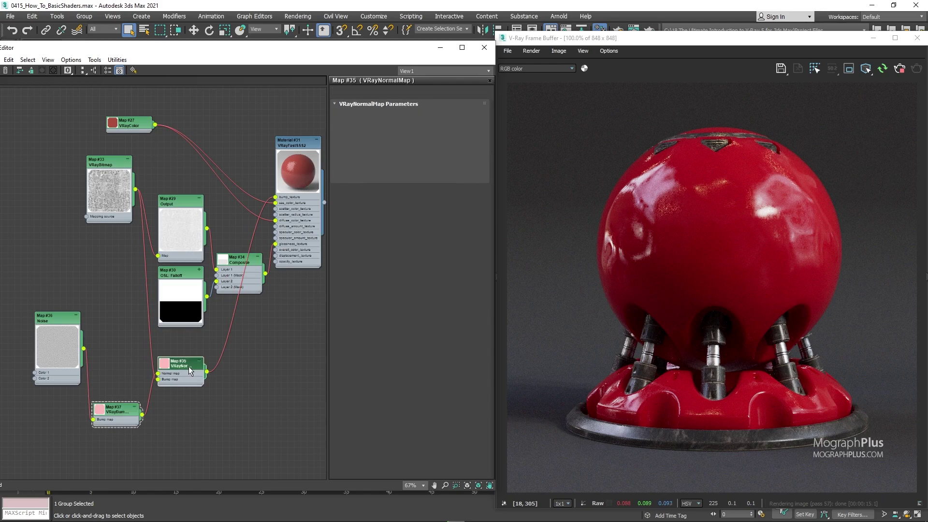
drag(258, 349, 150, 397)
double_click(398, 116)
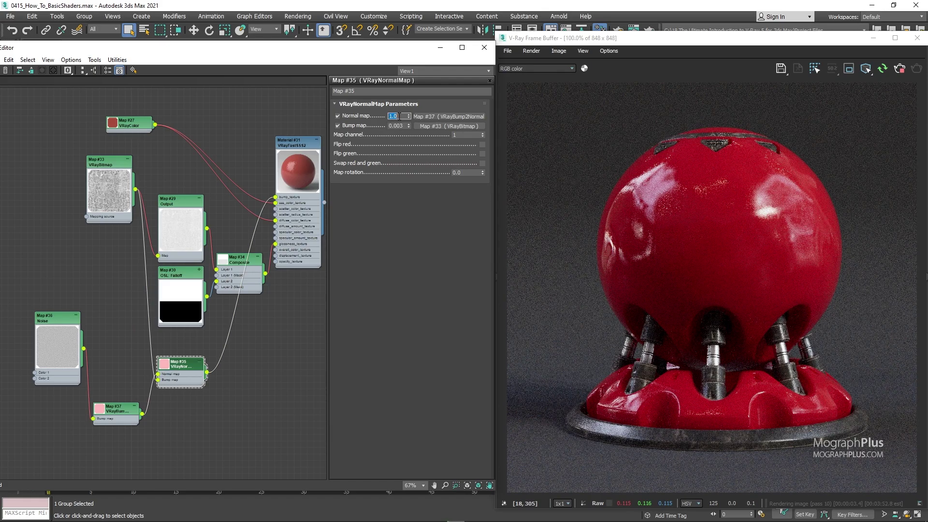
text(0.3)
key(Return)
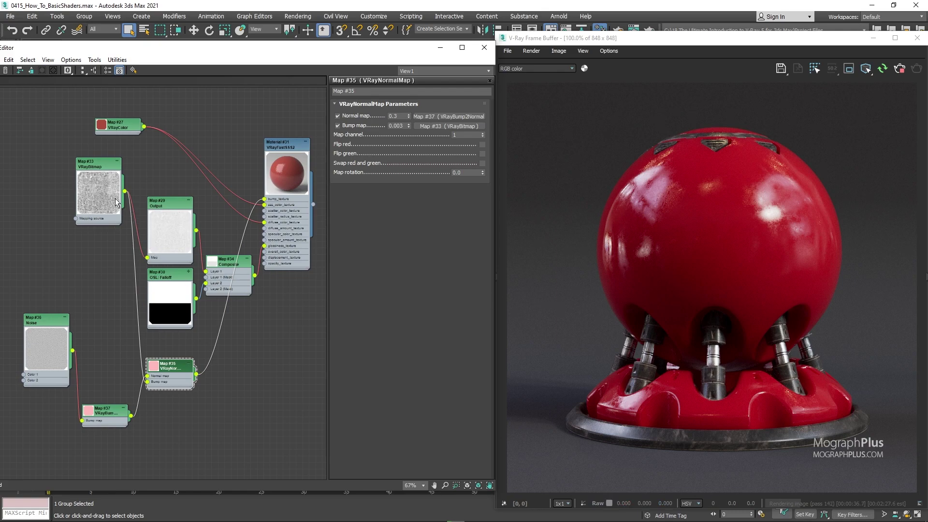
- Move the VRayBitmap node further from the Output map and copy the whole red material tree beside the original
mouse_move(103, 190)
mouse_down()
mouse_move(92, 190)
mouse_move(95, 175)
mouse_move(105, 185)
mouse_move(85, 193)
mouse_up()
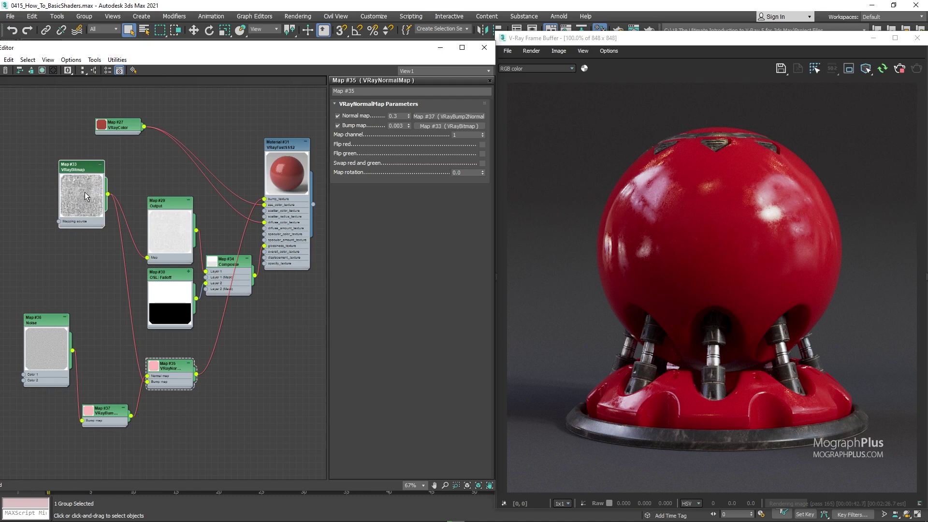
double_click(85, 171)
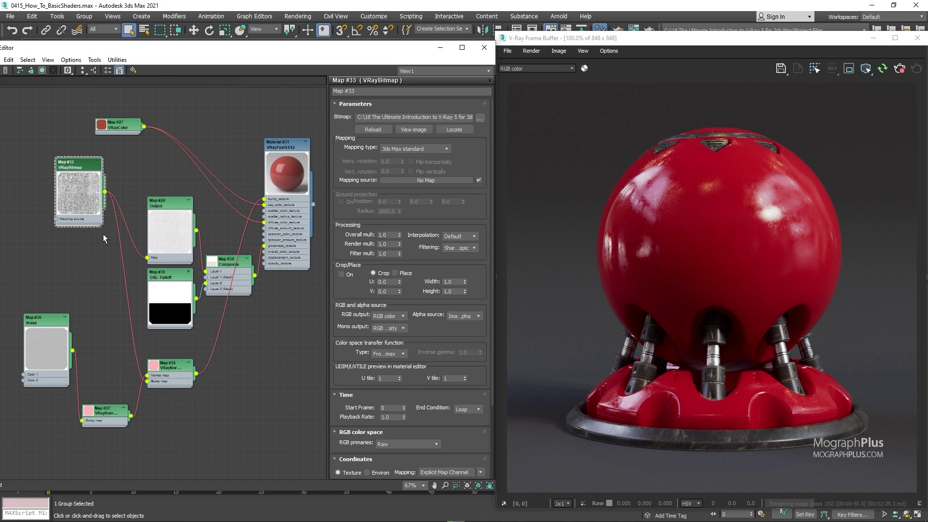
scroll(120, 265, down, 5)
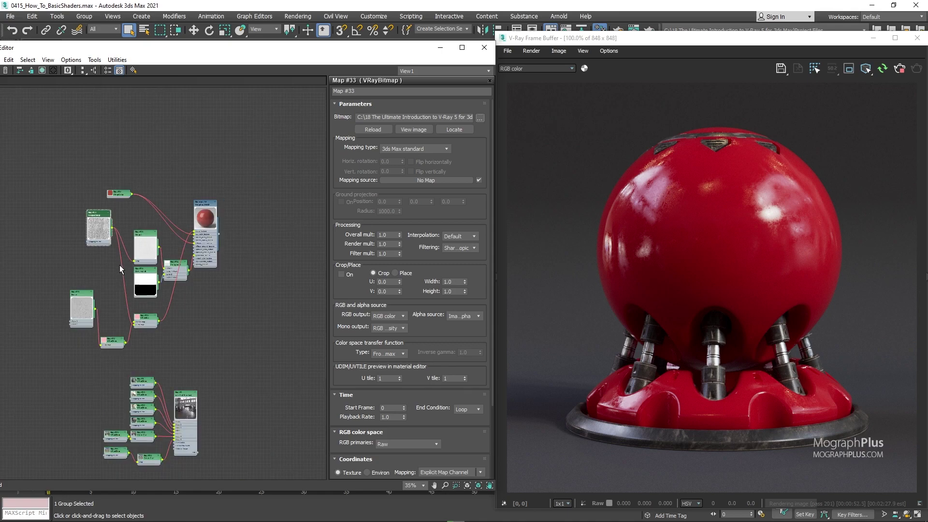
middle_drag(208, 261, 193, 306)
middle_drag(211, 234, 193, 219)
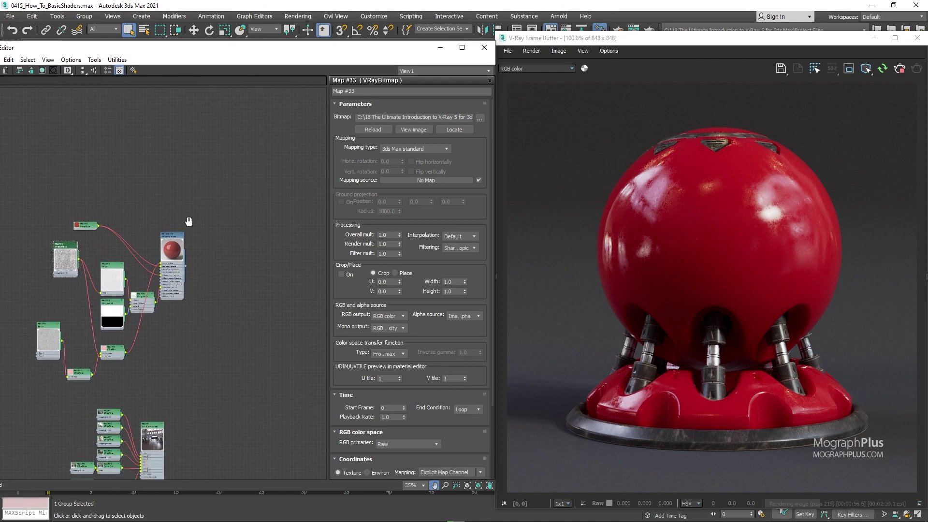
scroll(201, 230, down, 3)
drag(193, 208, 51, 327)
mouse_move(166, 235)
mouse_down()
mouse_move(122, 207)
mouse_move(265, 211)
mouse_up()
double_click(265, 211)
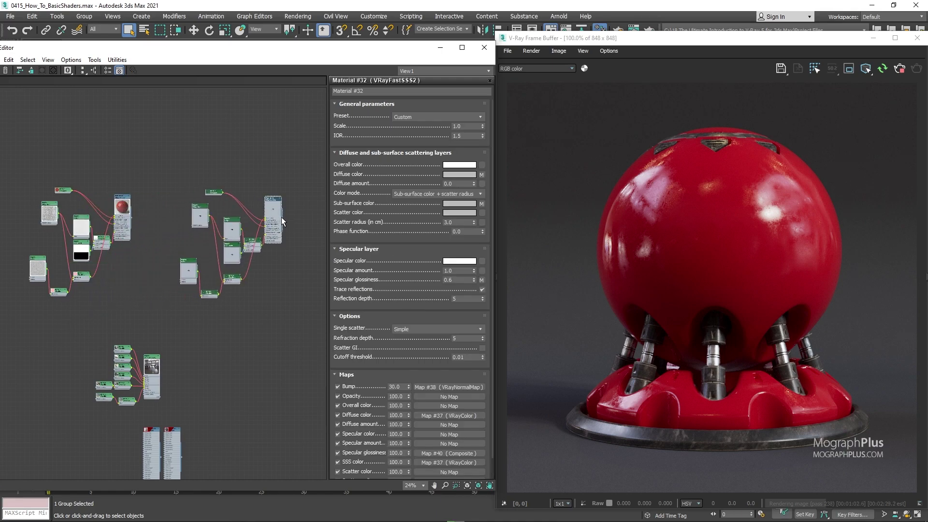
- Assign the copied VRayFastSSS2 material to the selected shader ball
scroll(265, 210, up, 4)
right_click(268, 197)
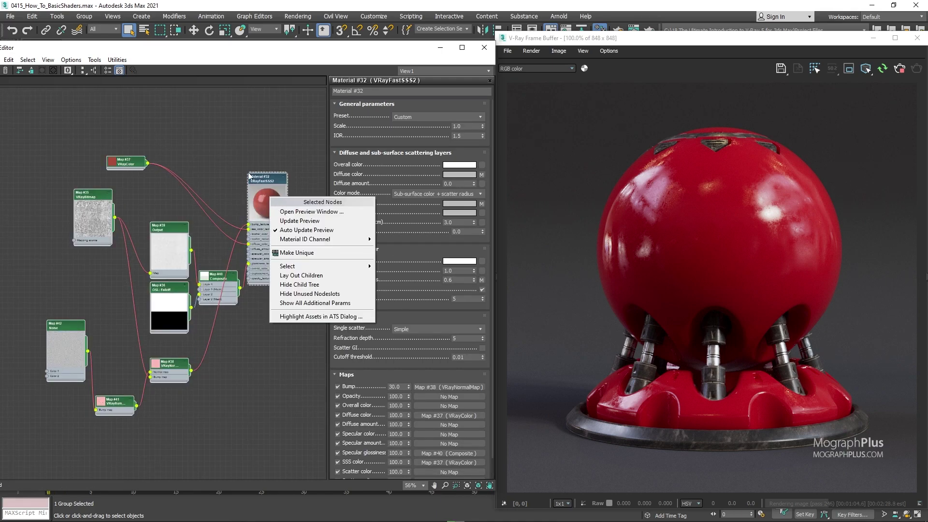
right_click(260, 195)
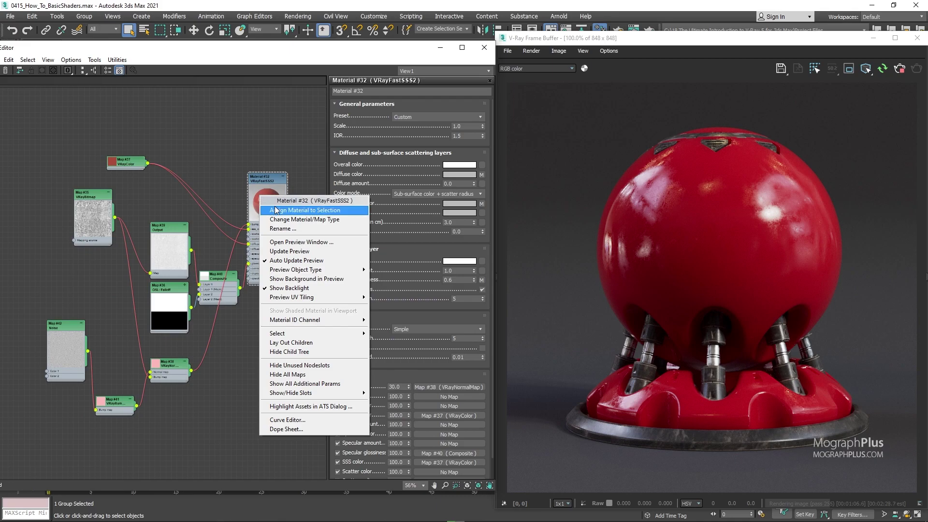
click(277, 210)
- Change the copied material's VRayColor to yellow with red 248, green 133 and blue 0
scroll(157, 167, up, 2)
double_click(121, 162)
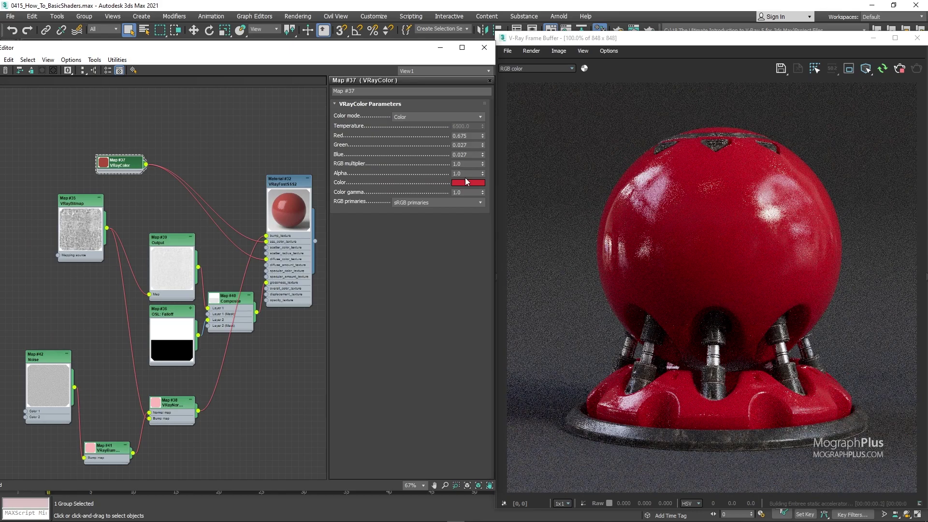
click(471, 183)
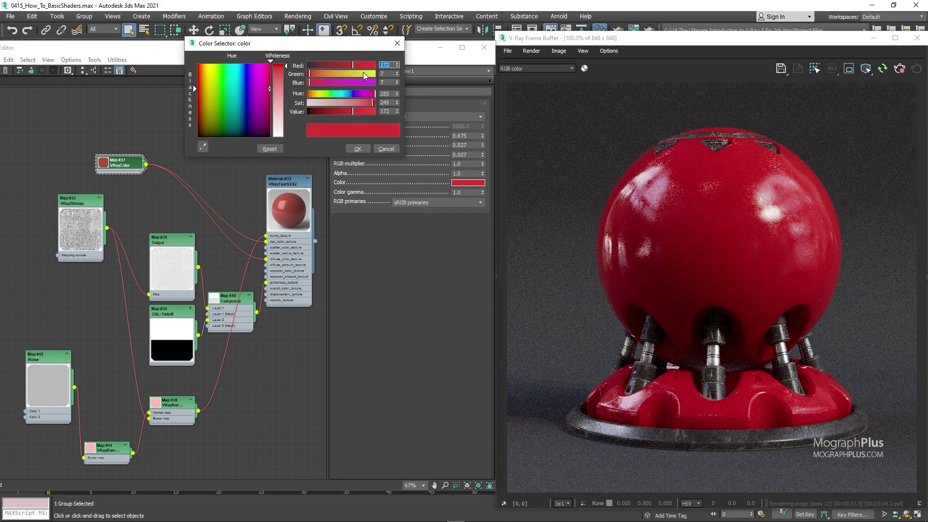
text(2)
key(Tab)
text(13)
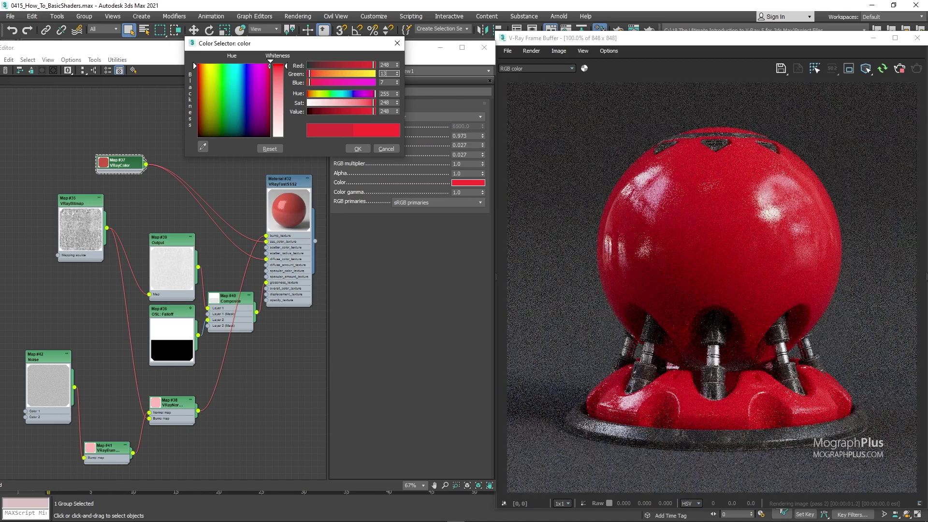
text(3)
key(Tab)
text(0)
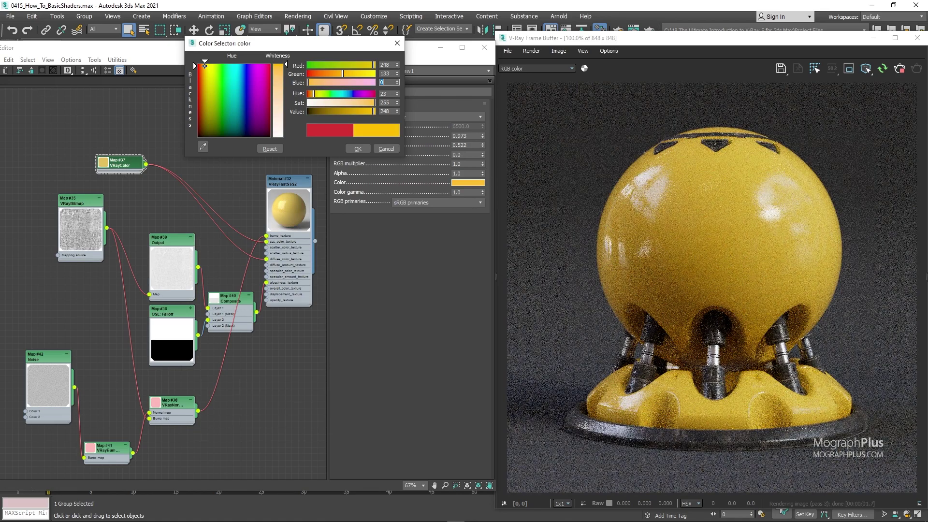
click(358, 149)
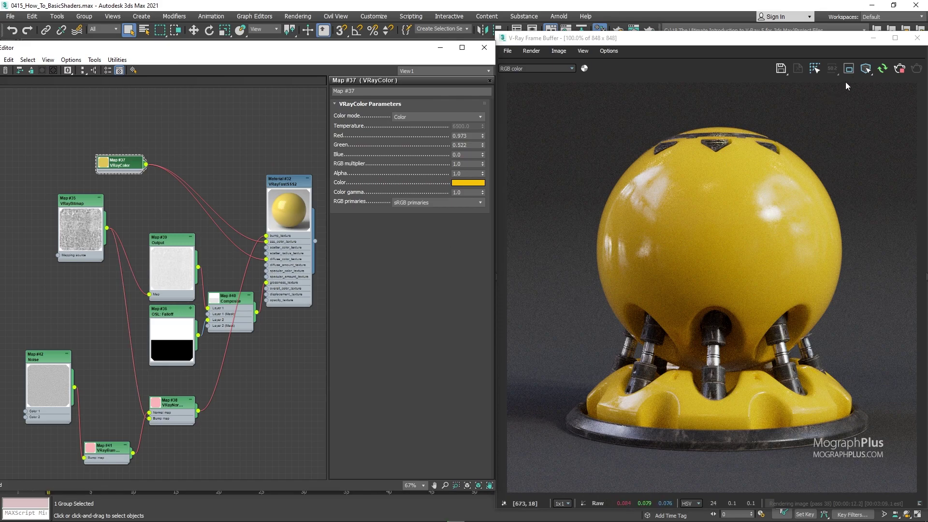
- Stop the interactive rendering, then clear all channel data from the frame buffer with the render history shown
click(900, 71)
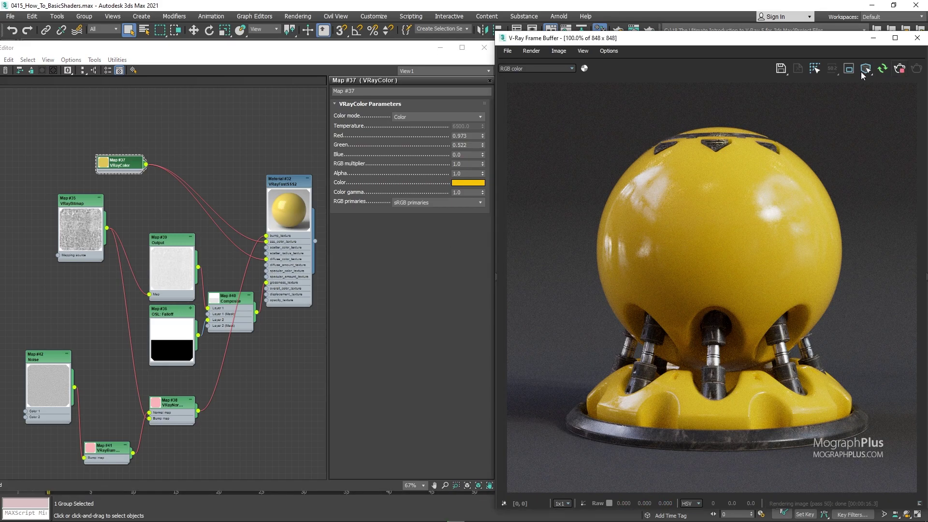
click(496, 193)
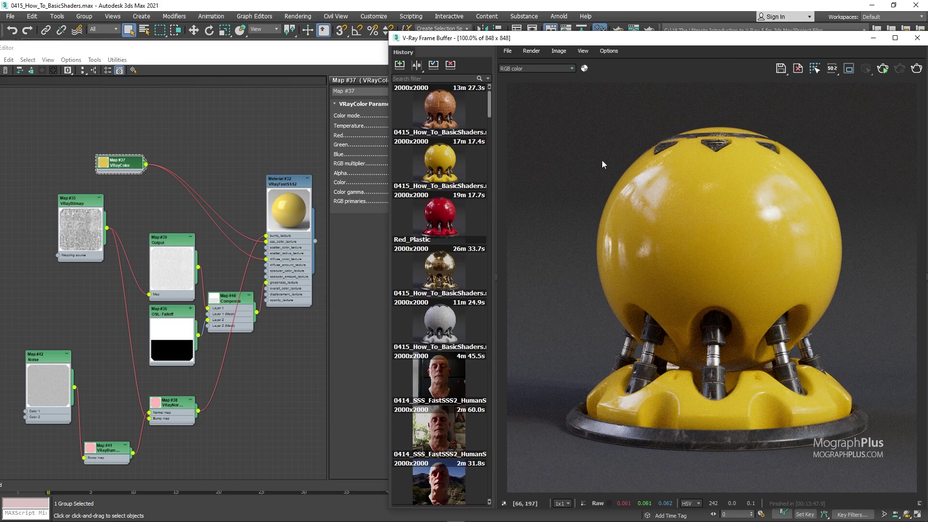
click(798, 69)
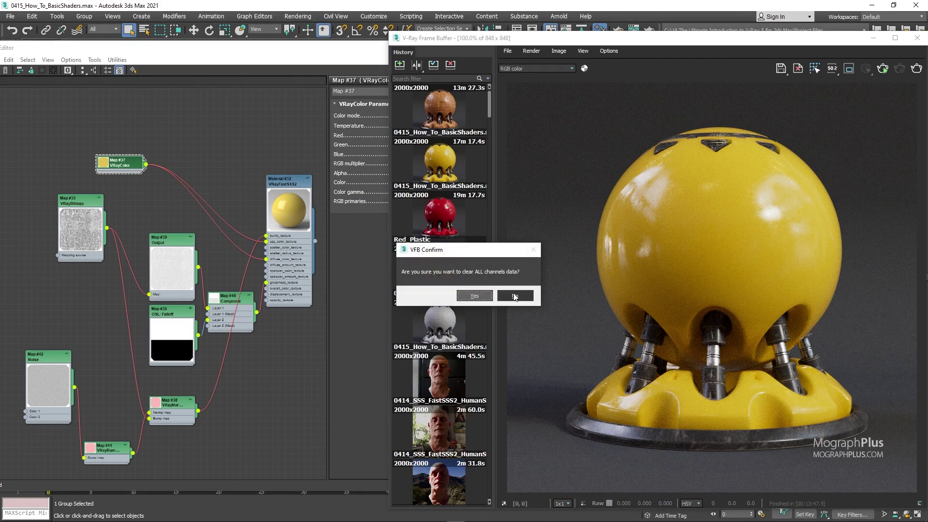
click(478, 296)
- Load the Red_Plastic render from the history into the maximized frame buffer and inspect its surface up close
double_click(437, 221)
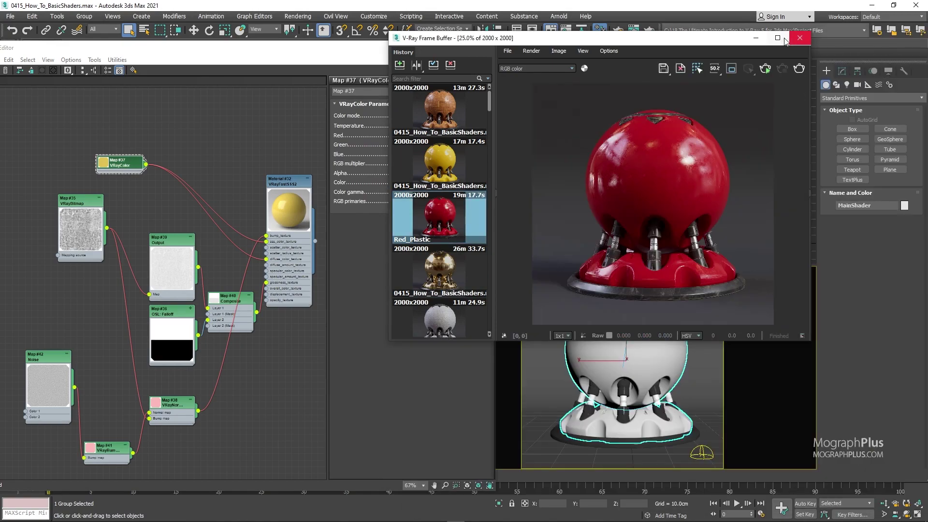
click(778, 39)
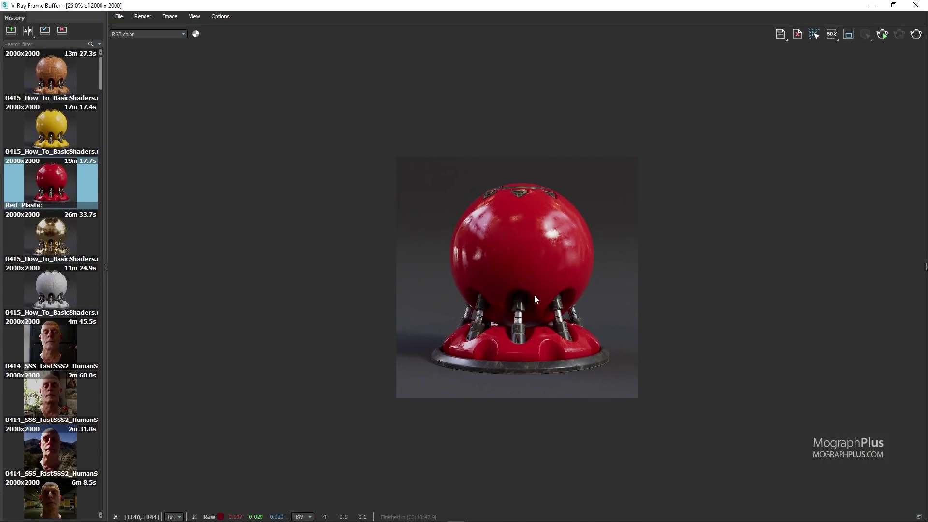
scroll(521, 344, up, 2)
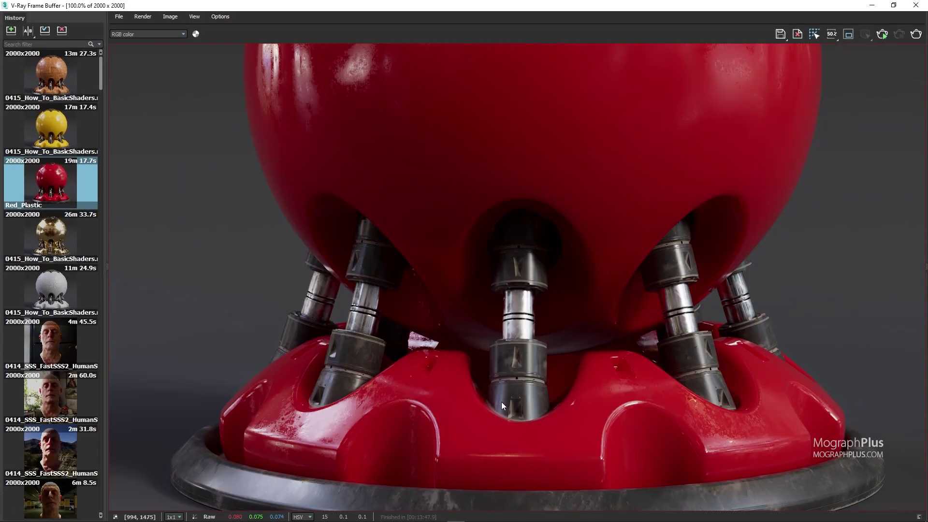
middle_drag(504, 398, 494, 364)
middle_drag(477, 247, 500, 296)
scroll(499, 296, down, 2)
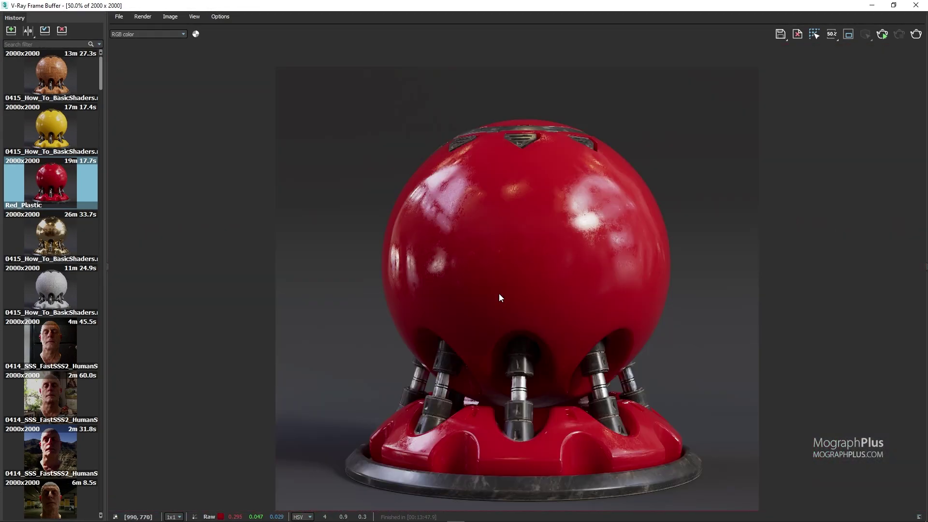
- Load the yellow shader-ball render from the history and examine the reflections on its sphere up close
click(60, 132)
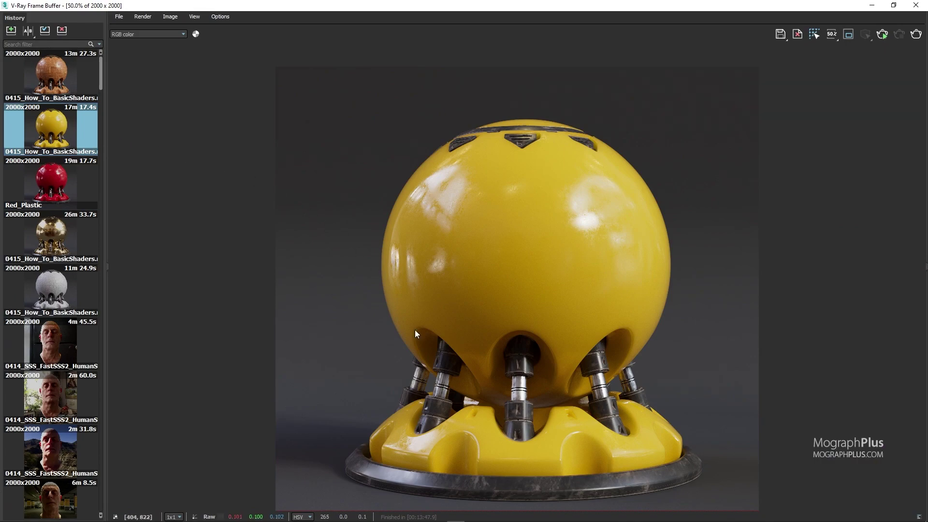
scroll(485, 480, up, 2)
middle_drag(463, 231, 412, 352)
middle_drag(437, 263, 524, 276)
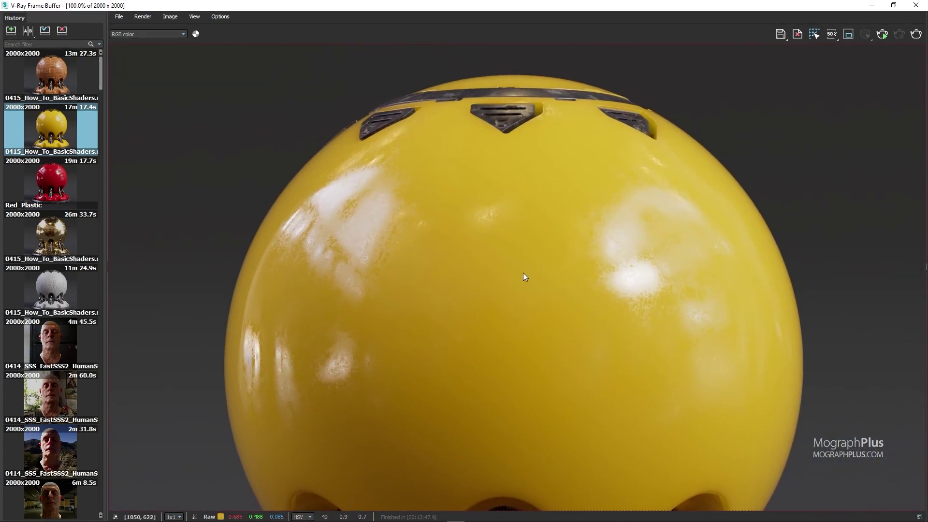
scroll(525, 274, down, 2)
mouse_move(504, 311)
middle_down()
mouse_move(501, 295)
mouse_move(501, 305)
middle_up()
- Compare the Red_Plastic and yellow history renders, finishing with a close look at the red base
click(88, 182)
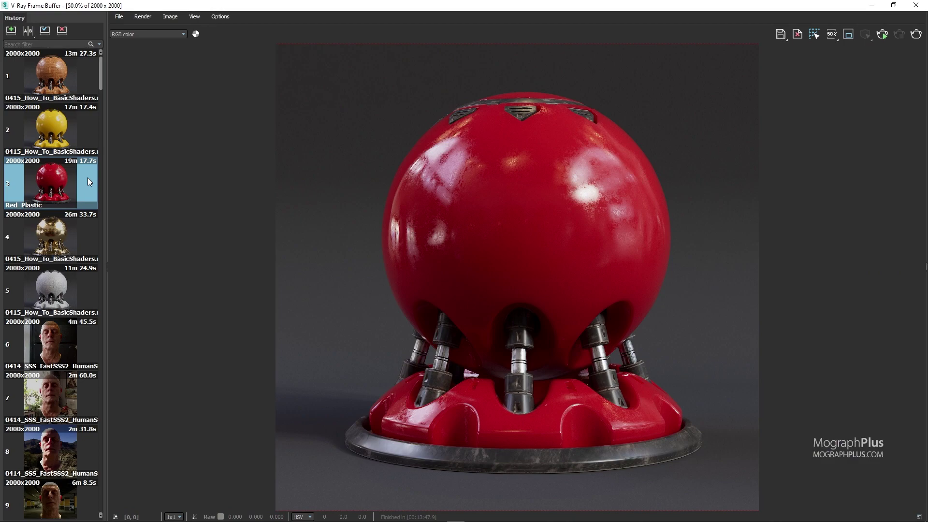
click(82, 127)
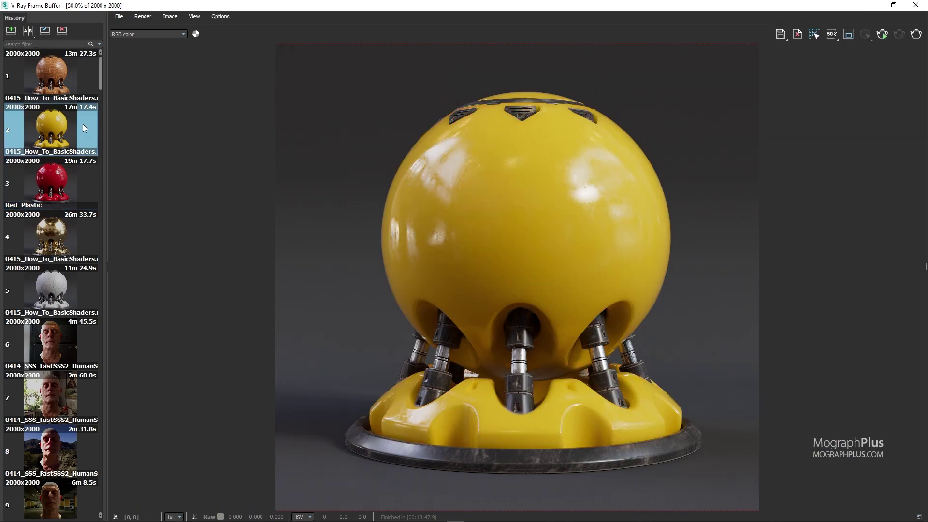
click(72, 158)
scroll(422, 433, up, 3)
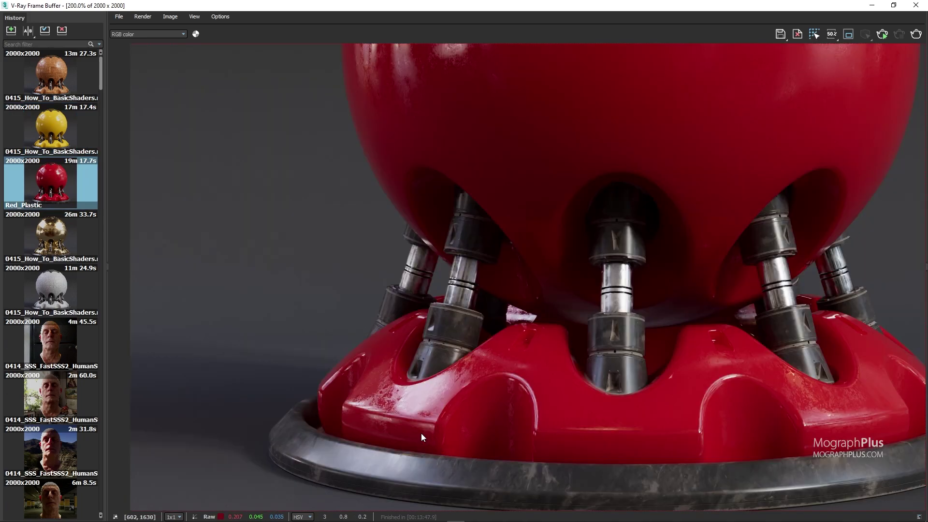
scroll(422, 428, down, 1)
scroll(432, 419, down, 1)
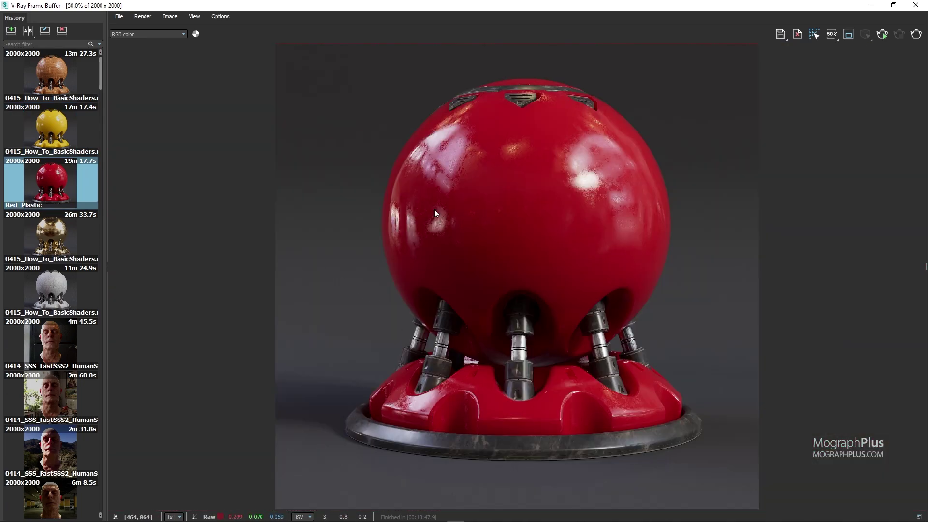
- Restore the frame buffer to a floating window, hide its history, and make it tall enough for the whole red render
drag(761, 3, 747, 82)
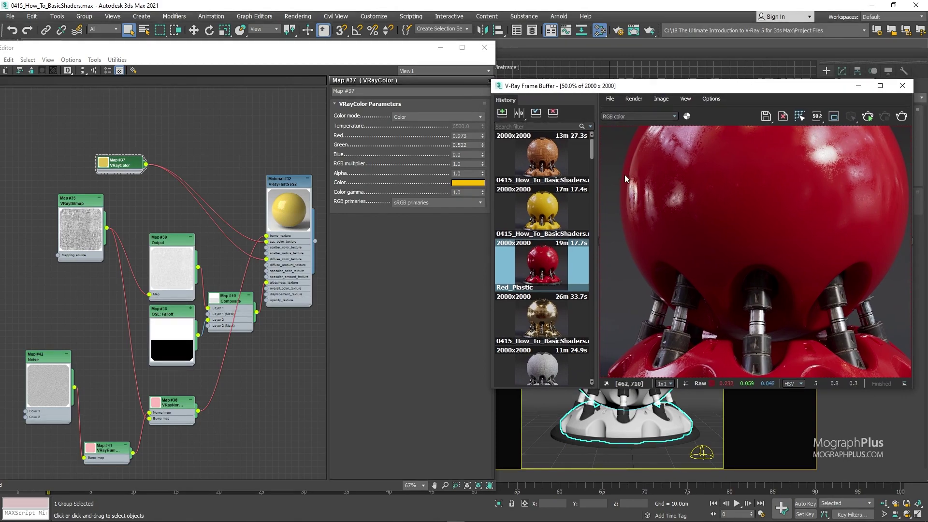
drag(599, 199, 499, 320)
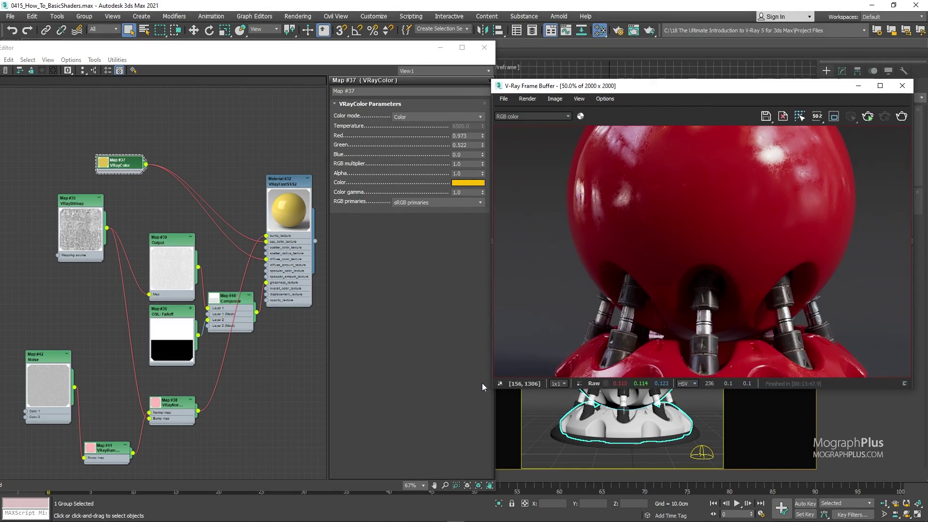
drag(488, 390, 489, 469)
scroll(674, 306, down, 1)
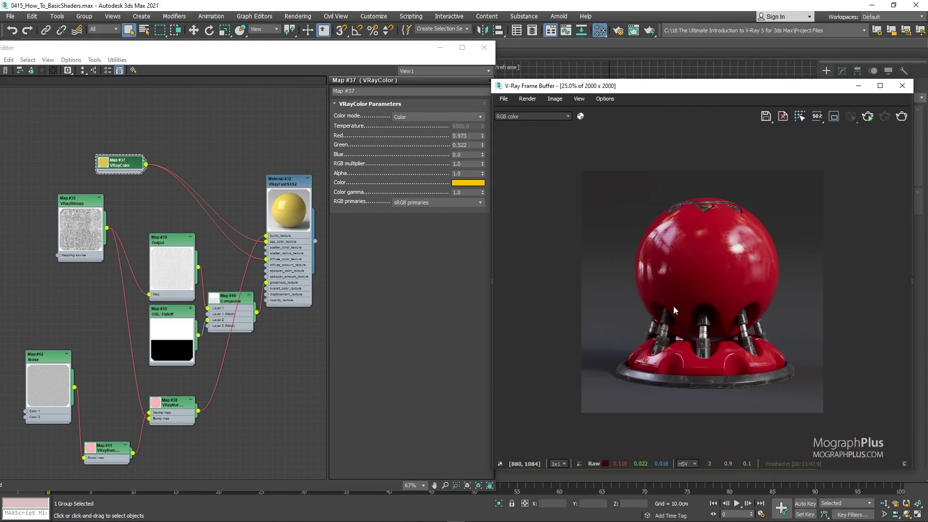
- Create a new VRayMtl material in an empty area of the node graph, away from the yellow plastic network
middle_drag(177, 199, 165, 195)
scroll(164, 198, down, 4)
middle_drag(242, 300, 31, 307)
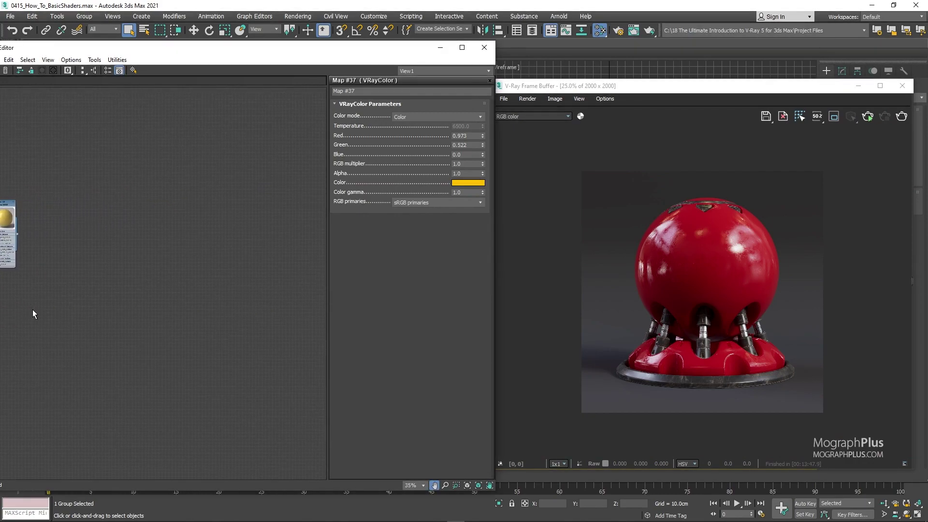
middle_drag(198, 224, 179, 224)
right_click(190, 226)
mouse_move(242, 232)
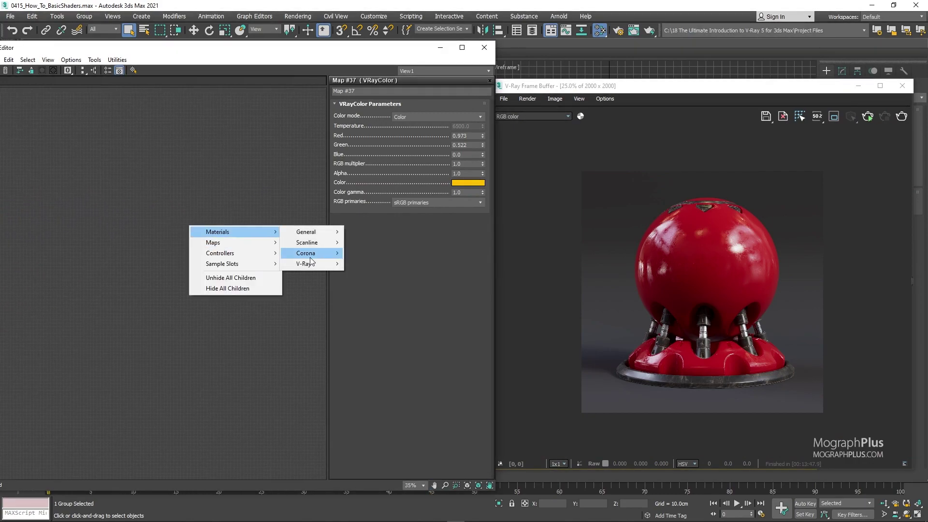
mouse_move(314, 267)
click(364, 389)
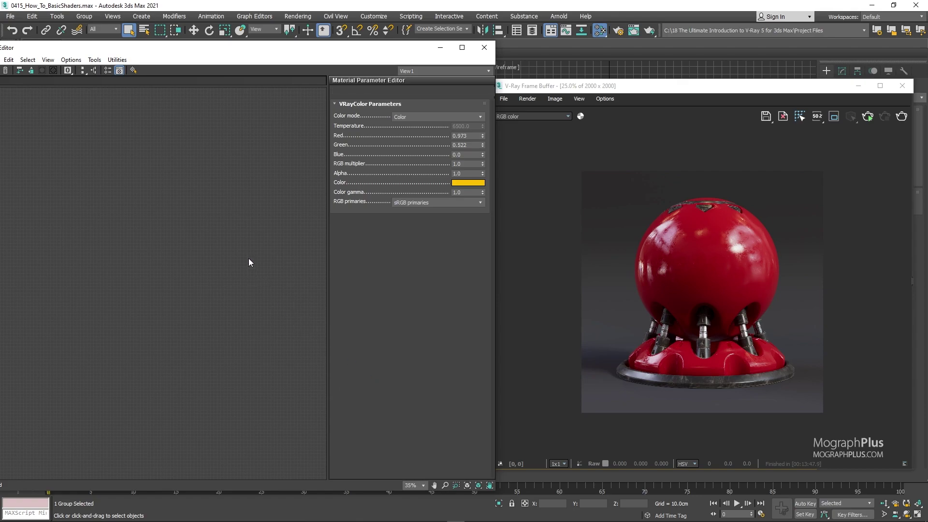
- Assign the new VRayMtl to the selected shader ball and start an interactive render
right_click(205, 233)
click(222, 239)
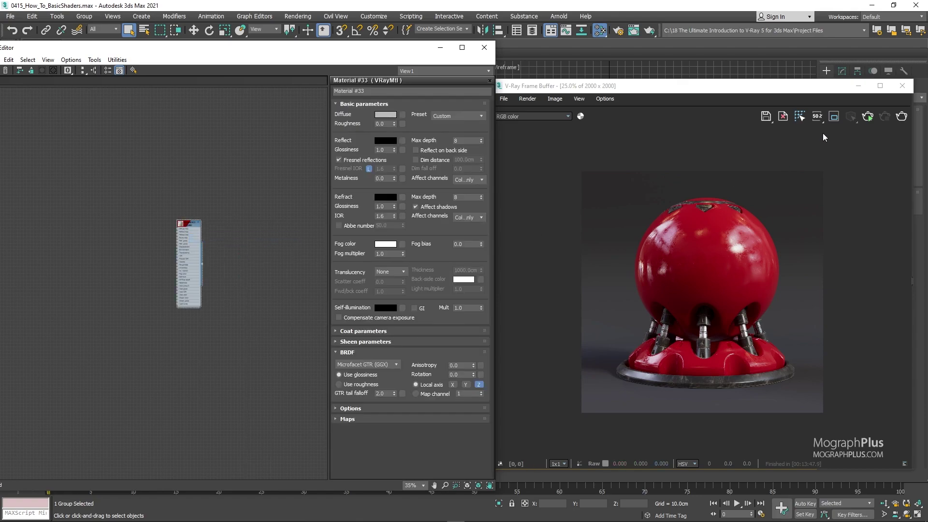
click(868, 116)
- Add a VRayBitmap map beside the new VRayMtl node
middle_drag(239, 241, 286, 263)
middle_drag(196, 268, 217, 267)
scroll(198, 246, up, 6)
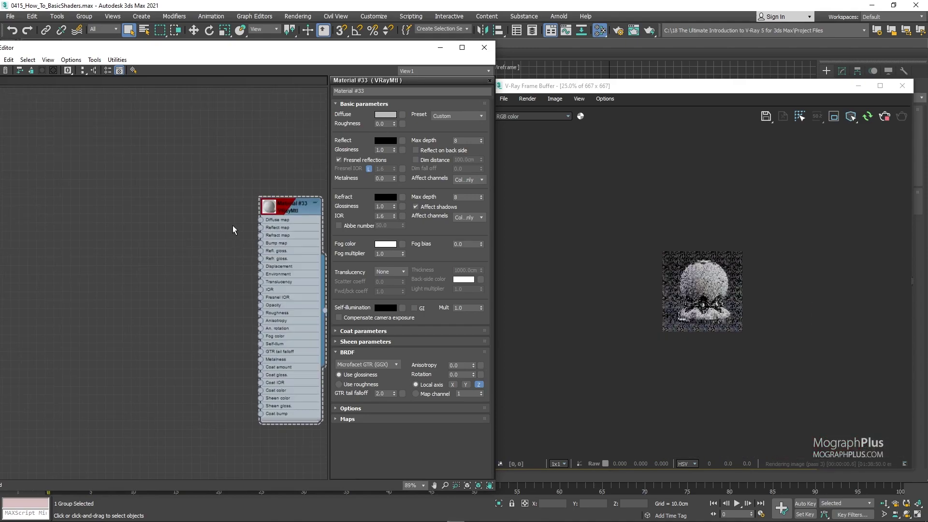
scroll(165, 221, up, 1)
right_click(67, 219)
mouse_move(96, 236)
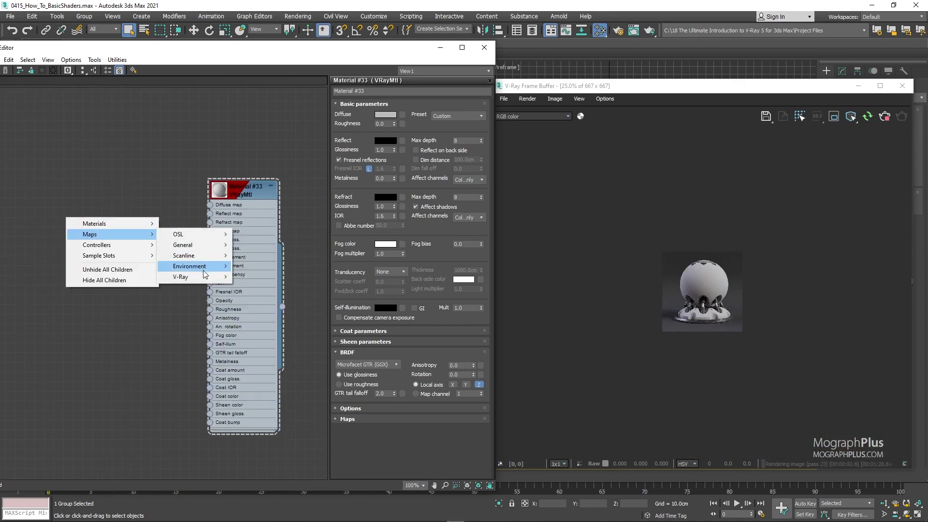
mouse_move(215, 280)
click(257, 225)
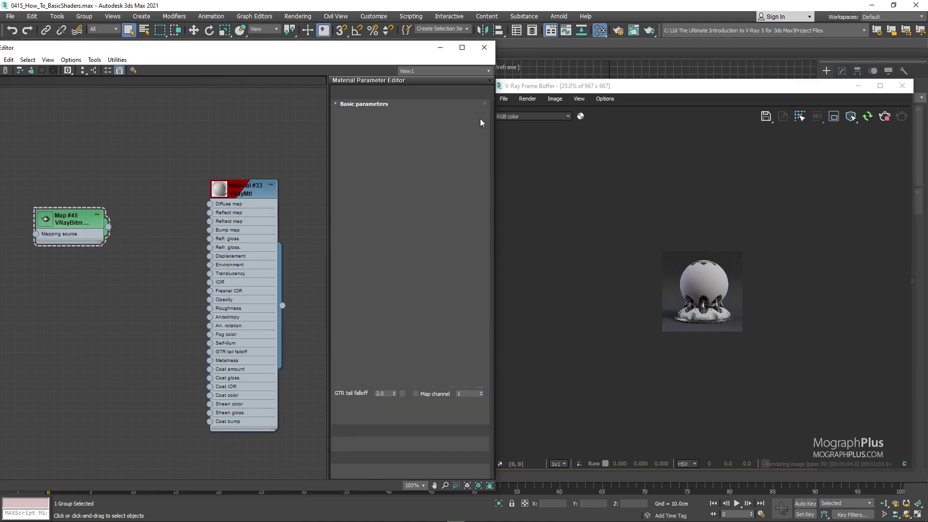
- Load the Parquet image from the project's images folder into the new VRayBitmap map
click(479, 119)
scroll(165, 203, down, 6)
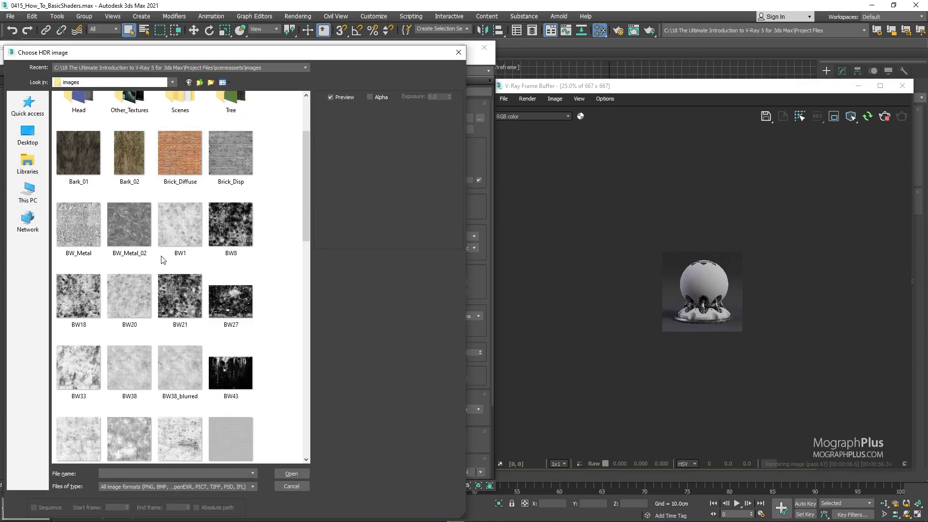
scroll(162, 260, down, 5)
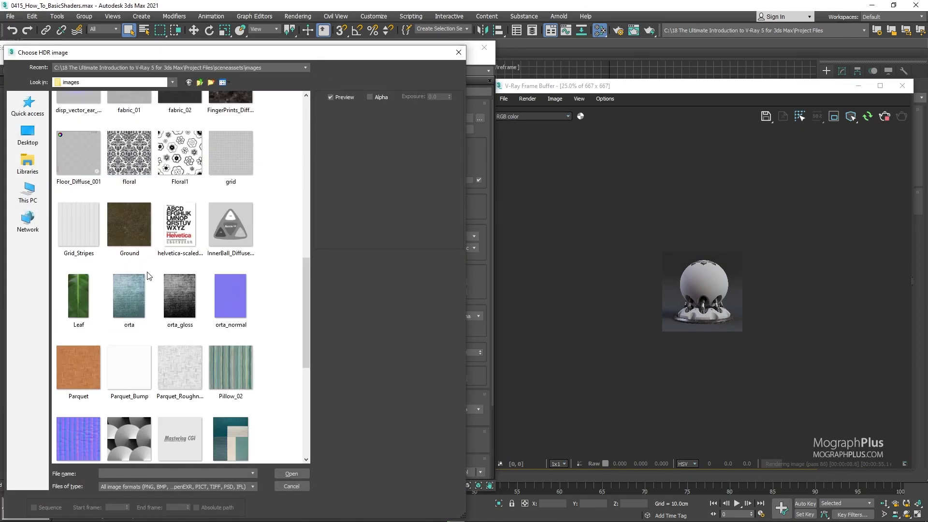
double_click(75, 360)
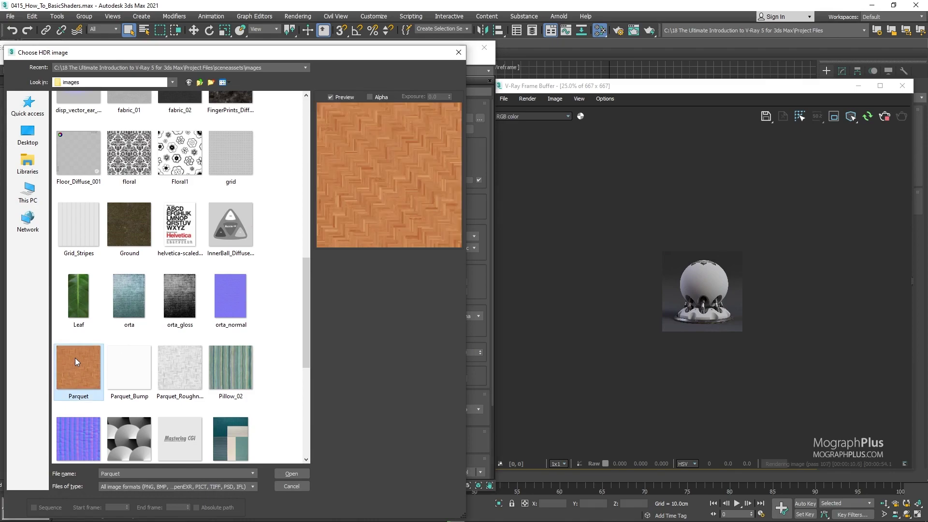
scroll(700, 265, up, 2)
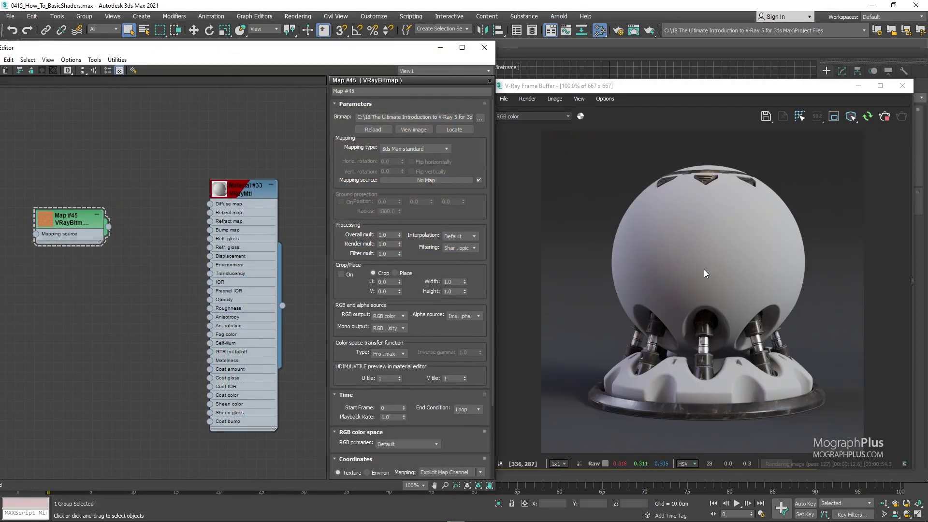
- Move the parquet bitmap node closer to the material and set its RGB primaries to sRGB primaries
drag(66, 226, 95, 225)
scroll(391, 385, down, 1)
scroll(391, 384, down, 2)
click(407, 398)
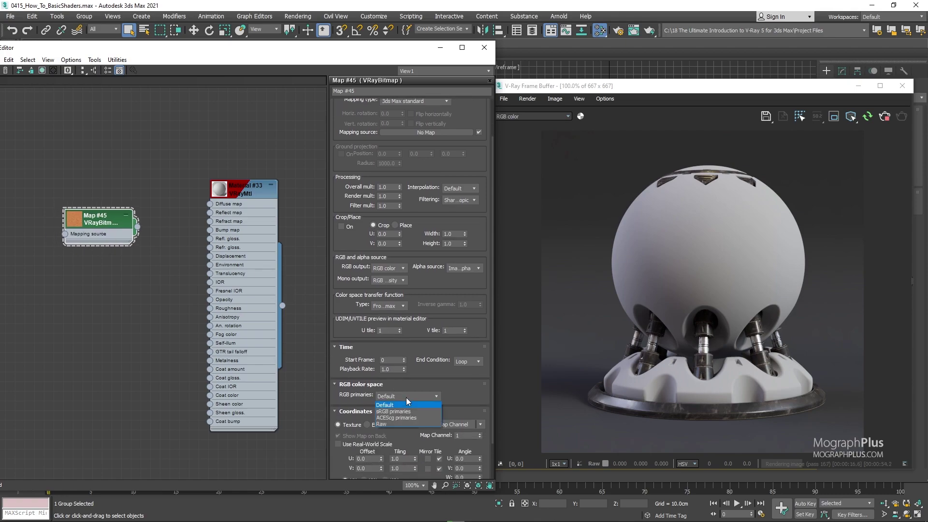
click(407, 412)
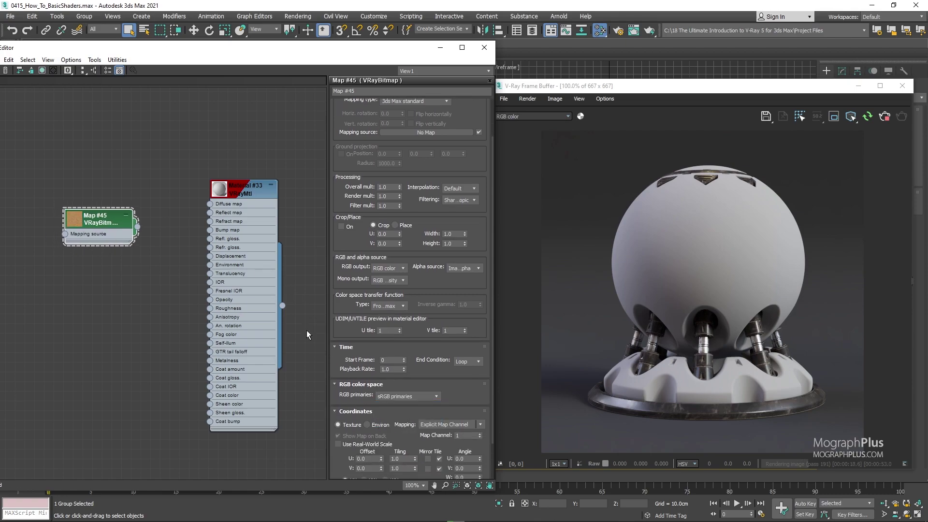
- Connect the parquet bitmap's output to the Diffuse map input of the new VRayMtl
scroll(164, 251, up, 2)
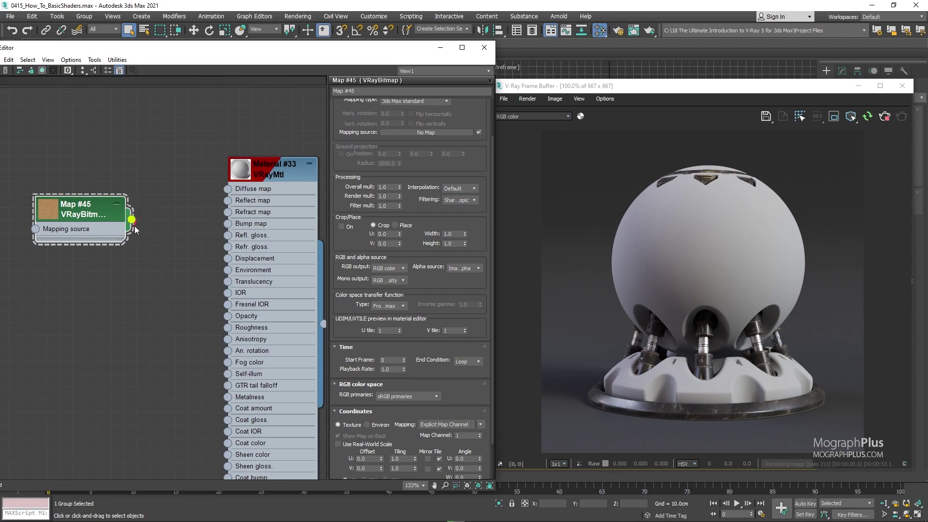
drag(147, 232, 227, 188)
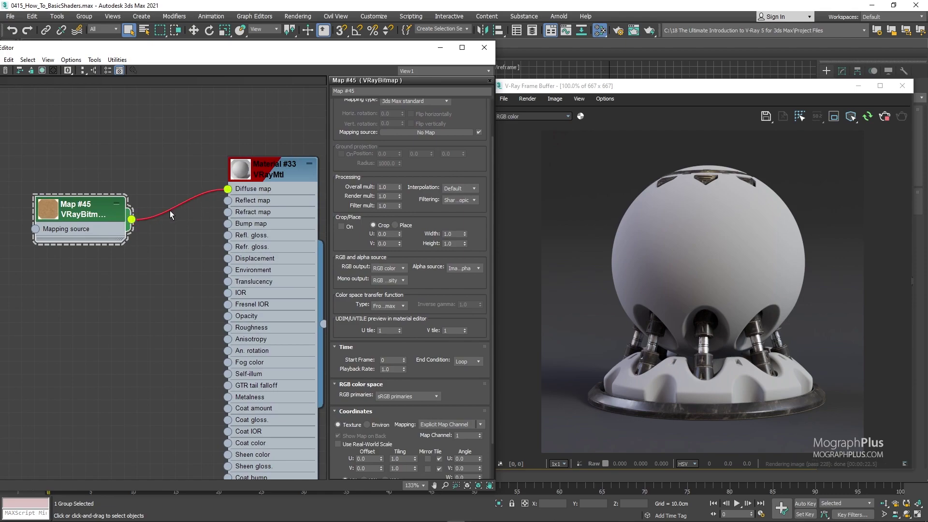
middle_drag(178, 249, 156, 195)
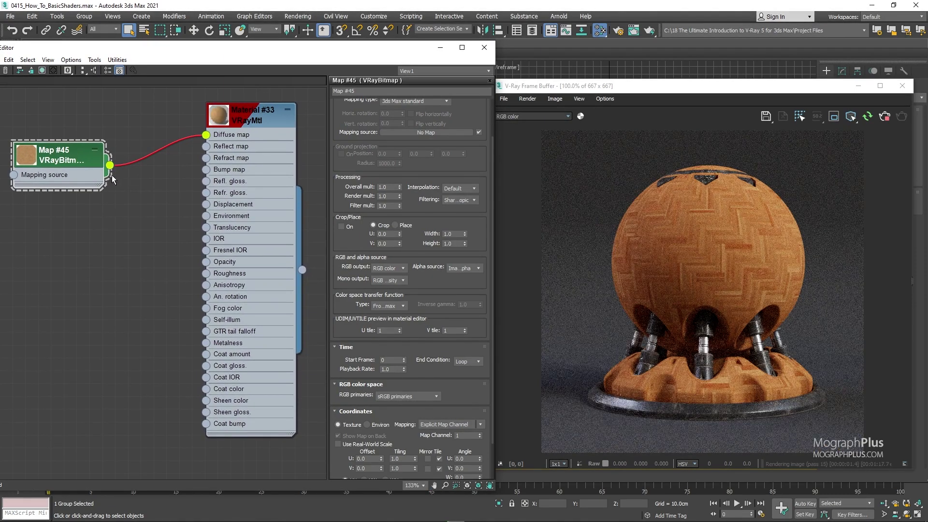
- Set the parquet bitmap's U and V tiling to 0.75
scroll(418, 396, down, 3)
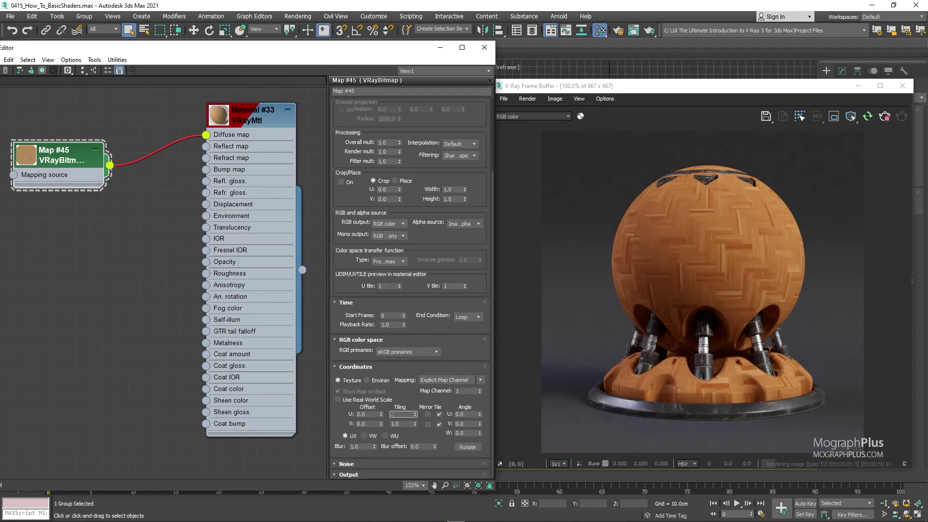
key(Tab)
text(.75)
key(Return)
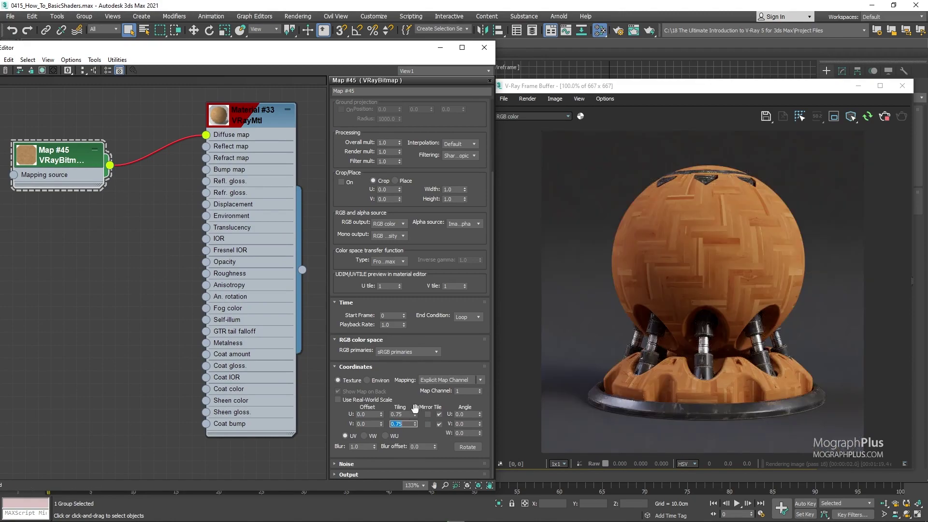
- Open the parquet VRayMtl's parameters and switch its BRDF from glossiness to Use roughness
click(245, 115)
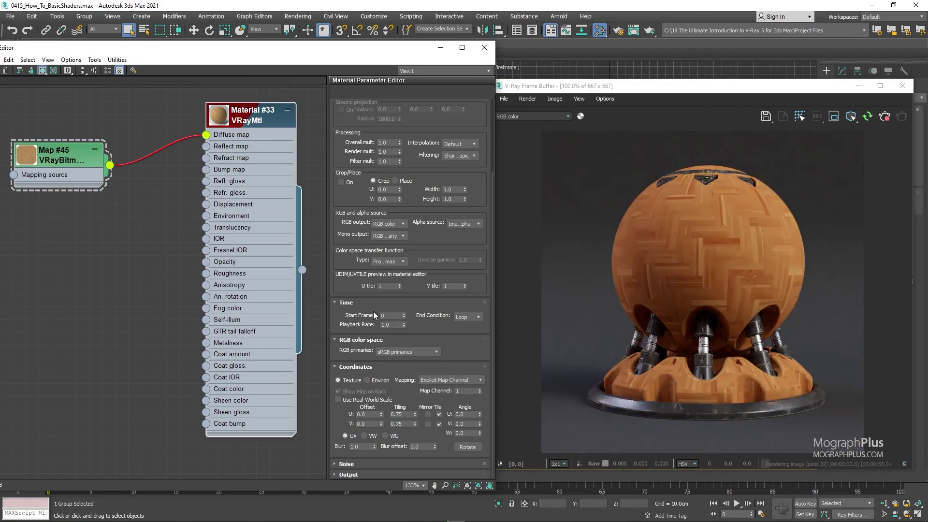
click(363, 387)
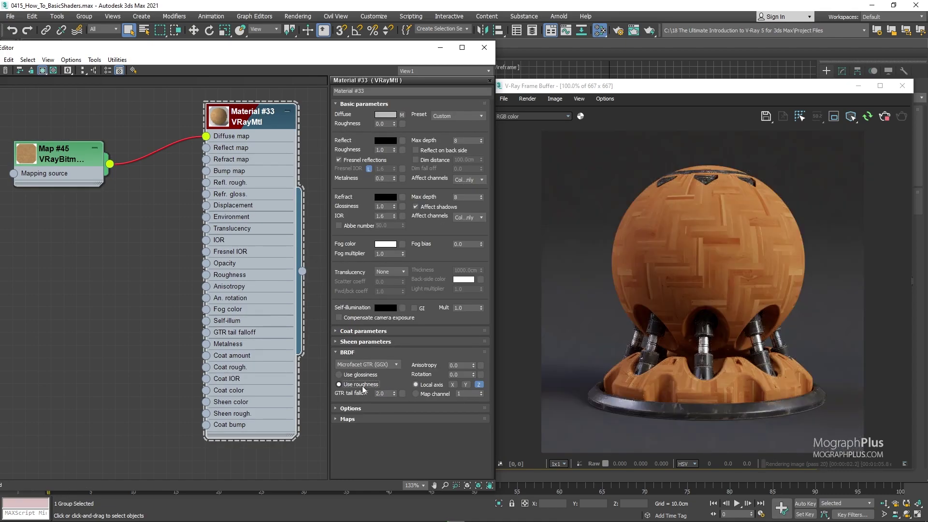
- Lower the frame buffer's Denoiser layer opacity to its minimum, then hide the layers side area
click(910, 252)
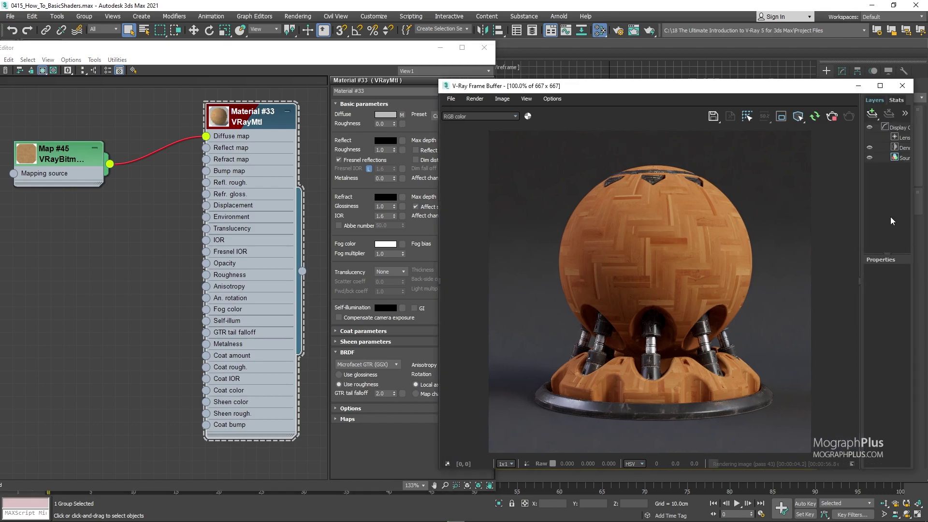
click(892, 147)
click(869, 289)
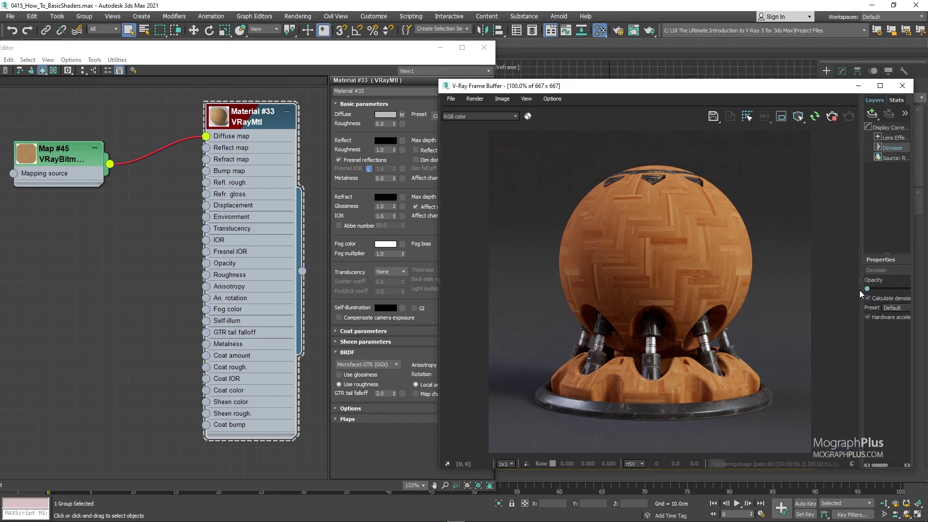
click(857, 279)
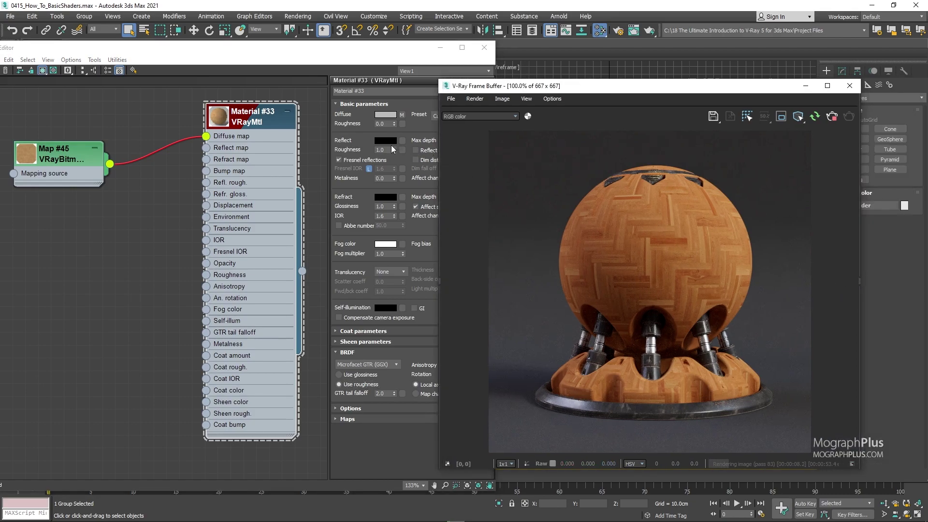
- Set the parquet material's Reflect color to white
click(385, 141)
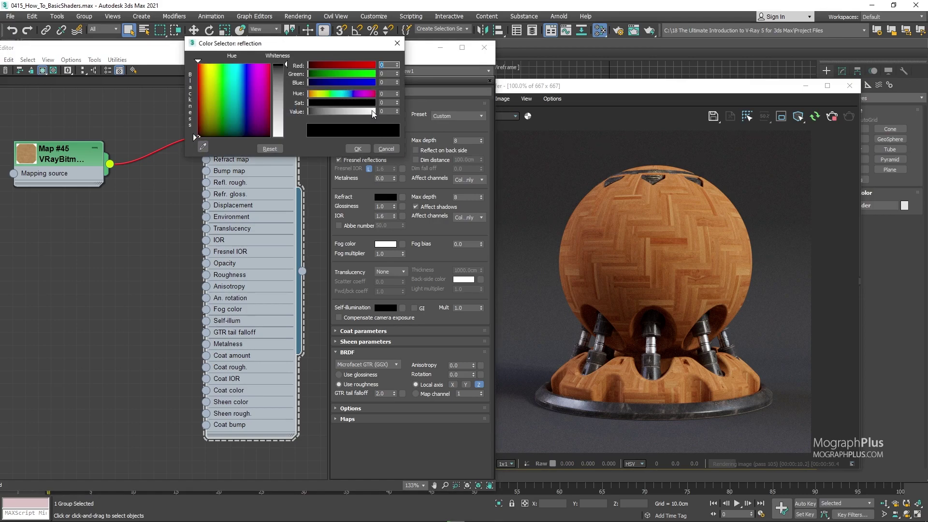
drag(338, 111, 375, 111)
click(358, 148)
click(522, 87)
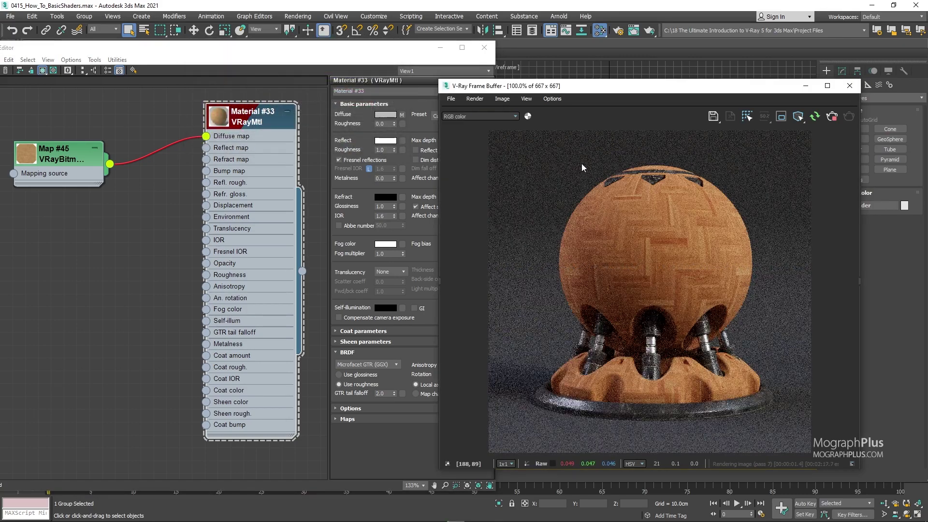
- Rearrange the workspace with the material editor beside an enlarged frame buffer so the two windows no longer overlap
drag(400, 55, 339, 52)
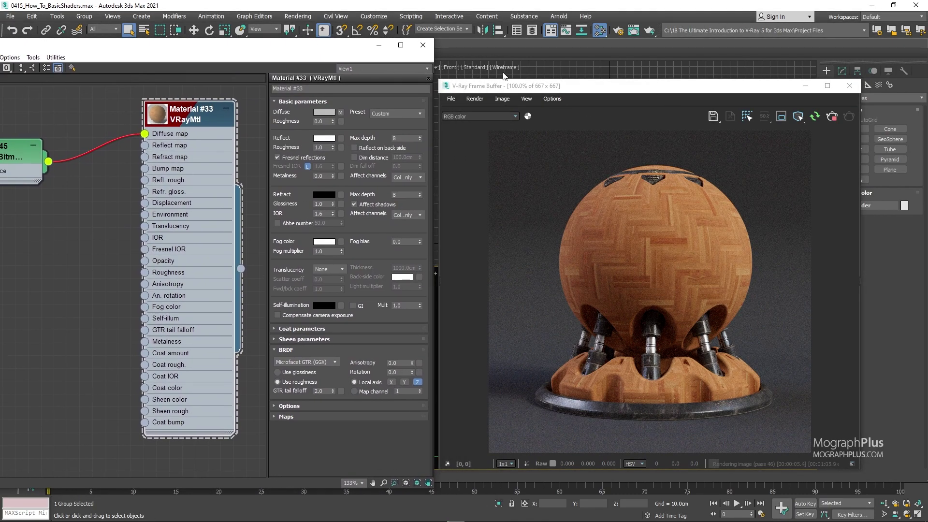
drag(444, 81, 443, 25)
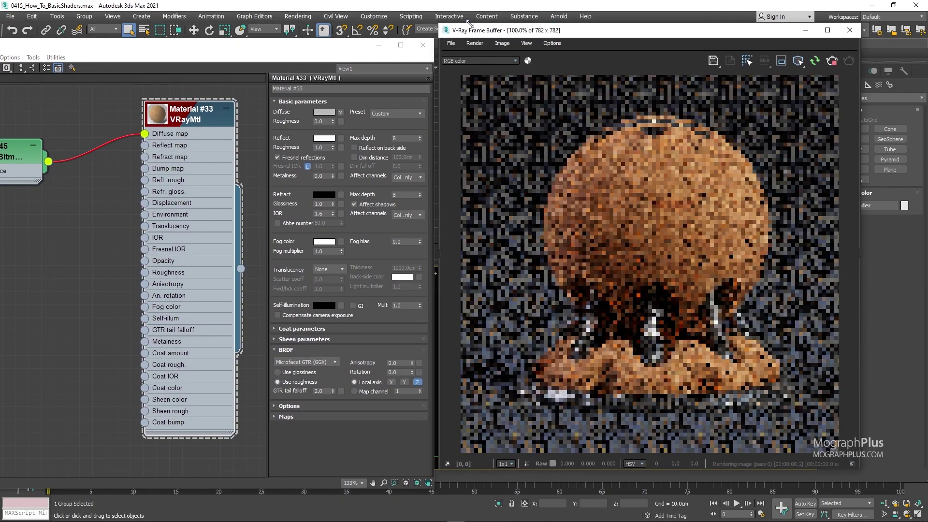
drag(518, 34, 559, 39)
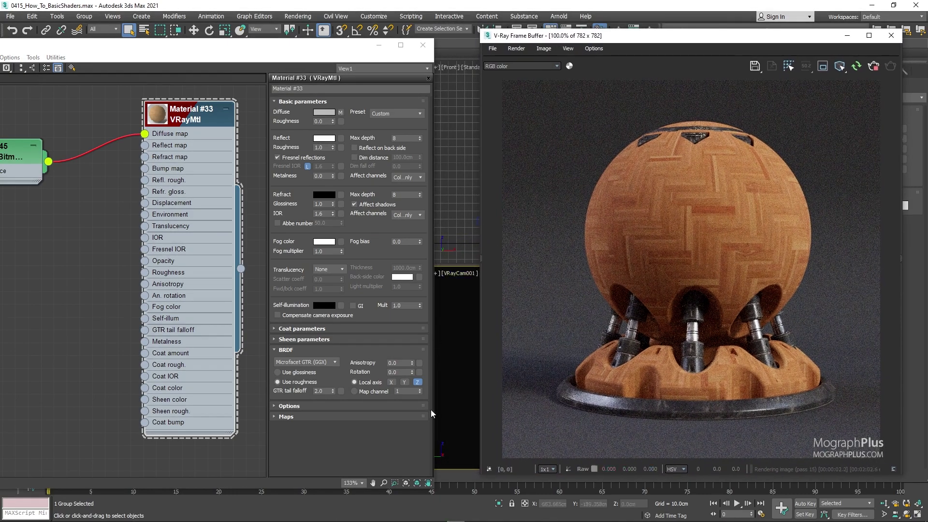
drag(483, 482, 458, 511)
- Add a second VRayBitmap map below the parquet diffuse bitmap node
middle_drag(70, 304, 120, 308)
scroll(120, 307, down, 2)
right_click(46, 263)
mouse_move(87, 279)
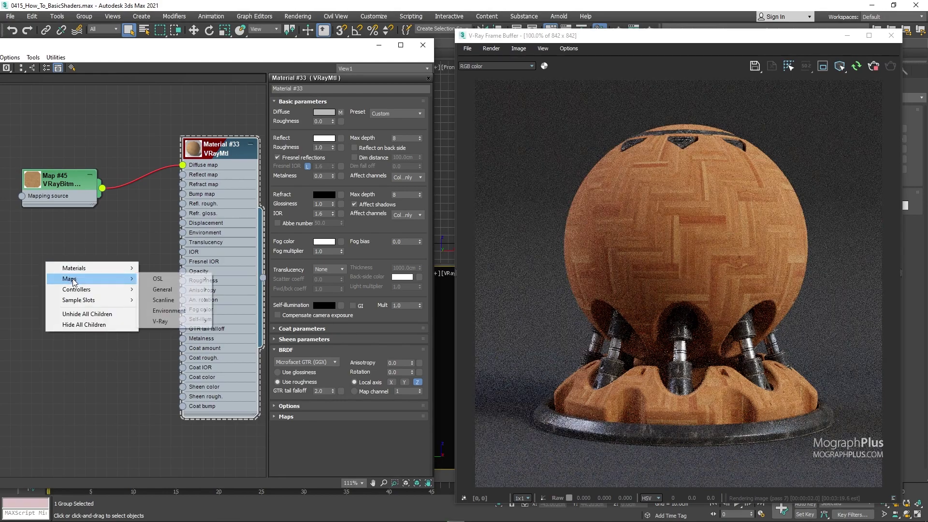
mouse_move(212, 306)
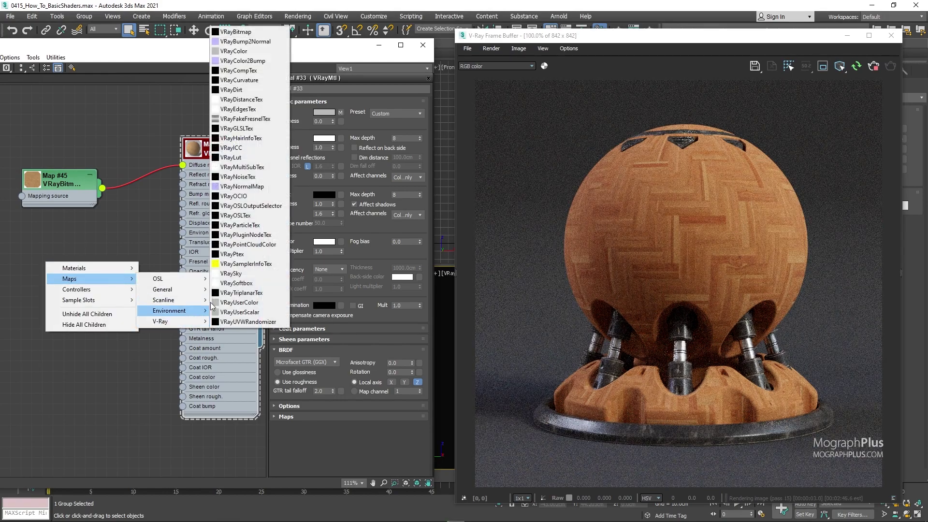
click(235, 31)
- Load the parquet roughness image into the second VRayBitmap map
click(419, 114)
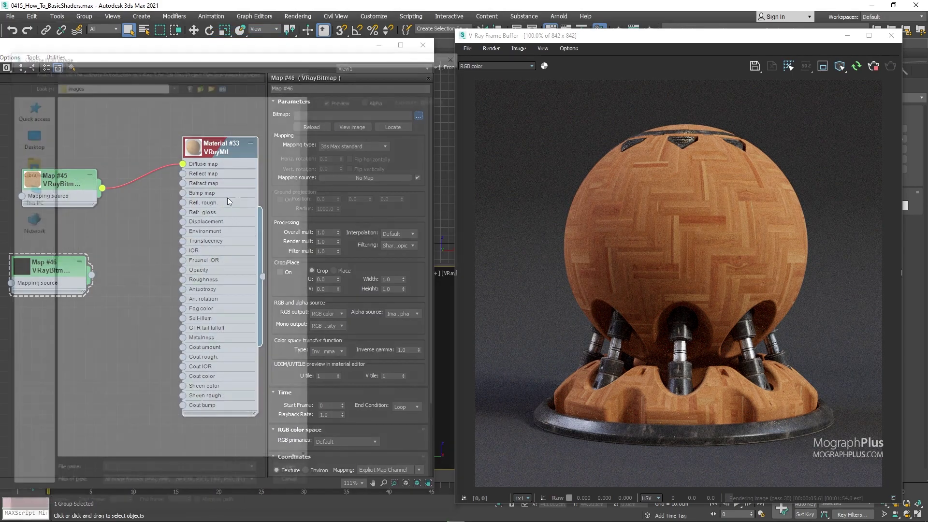
scroll(166, 327, down, 5)
scroll(164, 325, up, 2)
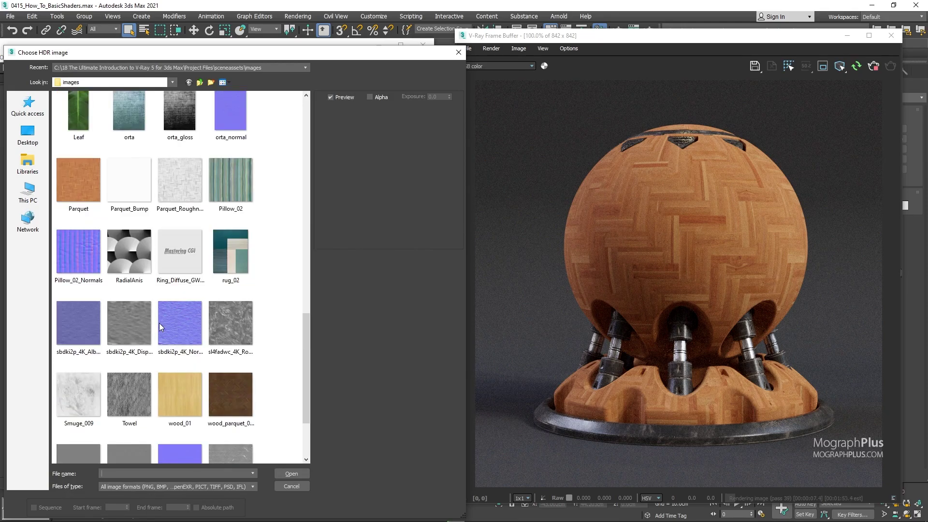
double_click(190, 179)
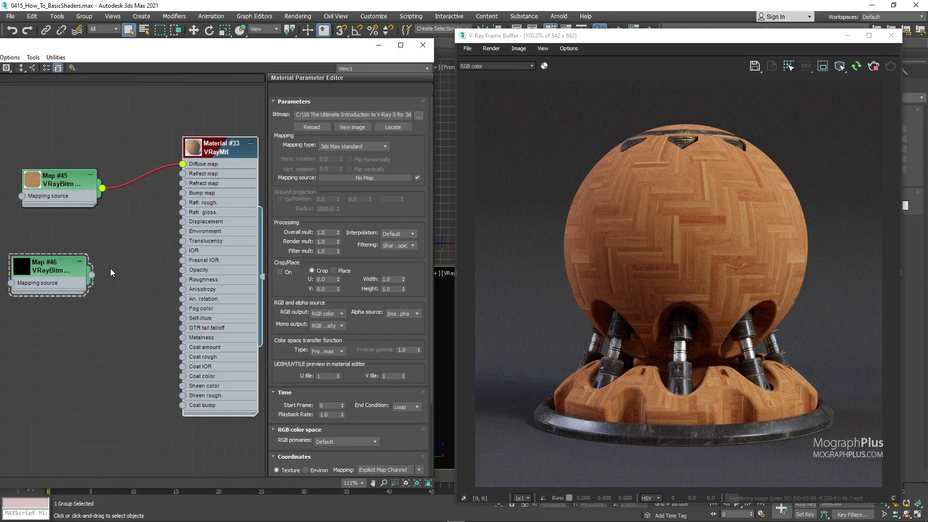
- Set the roughness bitmap's RGB primaries to Raw and its U and V tiling to 0.75
click(111, 279)
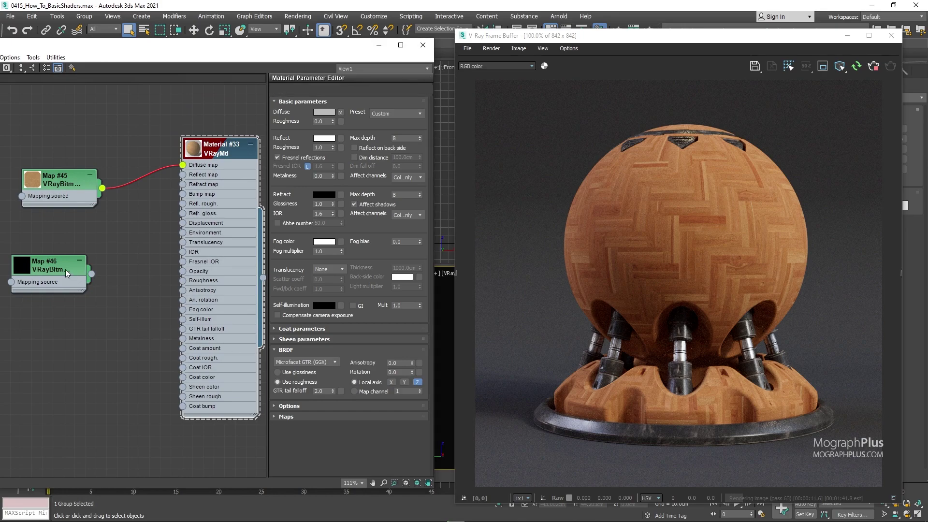
double_click(66, 270)
scroll(358, 265, down, 4)
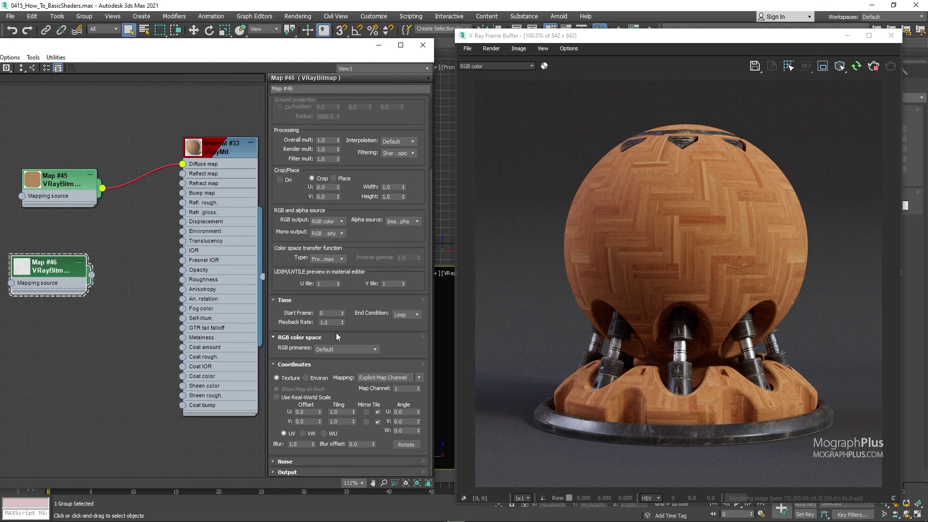
click(343, 349)
click(335, 377)
double_click(338, 412)
text(.75)
key(Tab)
text(.75)
key(Return)
- Open the roughness bitmap's source image and examine its wood grain up close, then close the view
double_click(222, 155)
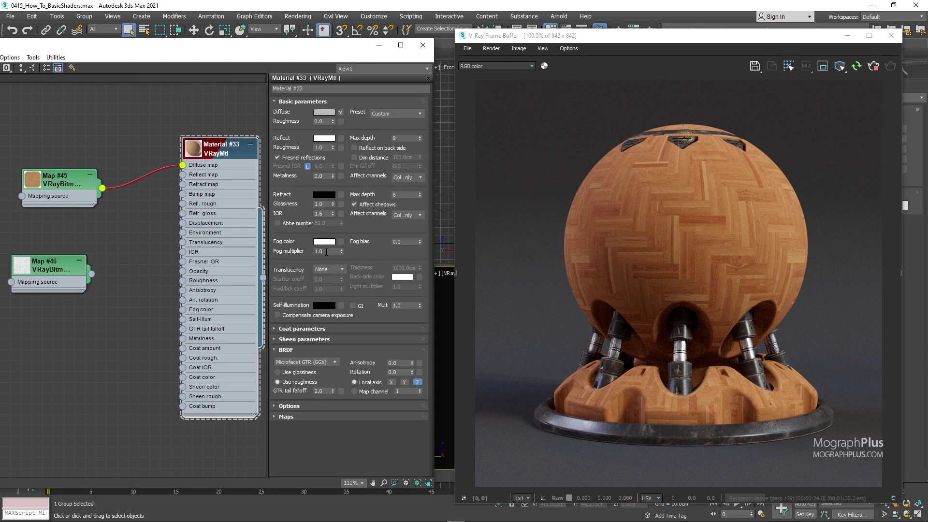
double_click(60, 271)
click(358, 127)
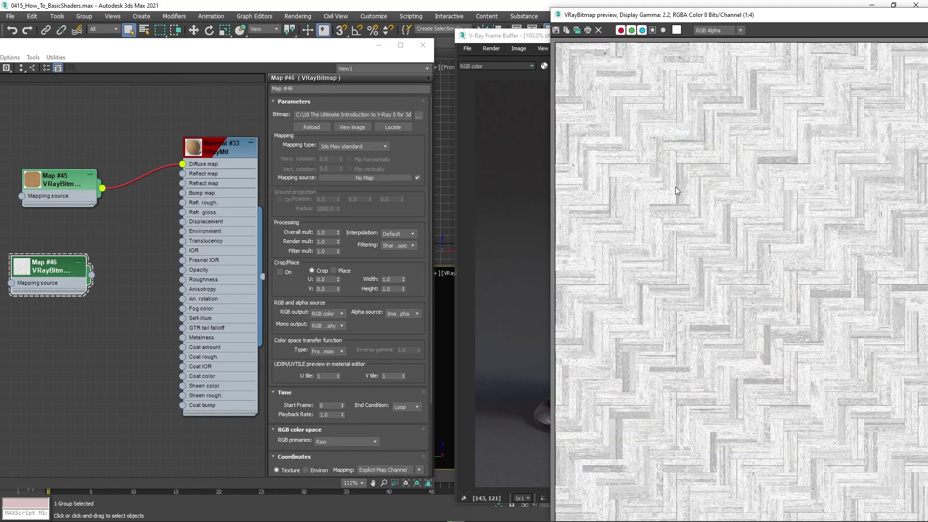
scroll(670, 196, up, 1)
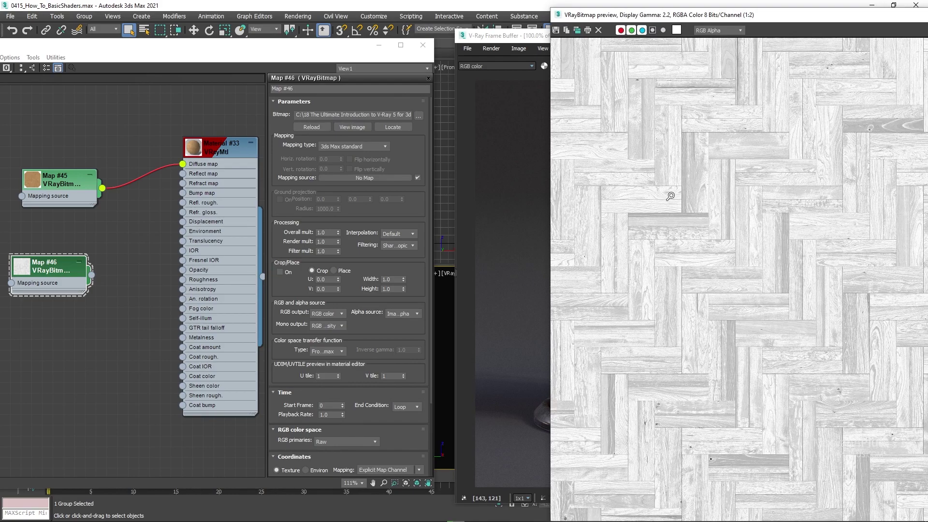
drag(635, 179, 702, 231)
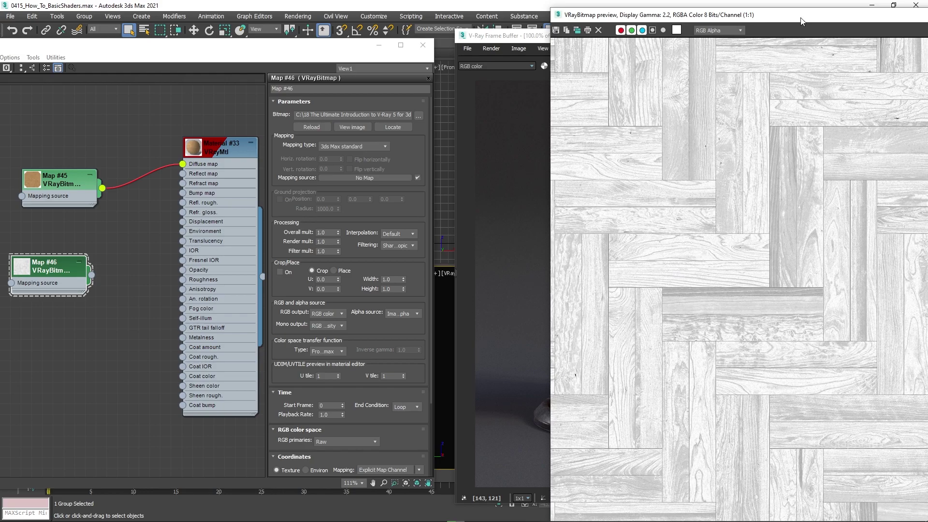
drag(799, 18, 566, 25)
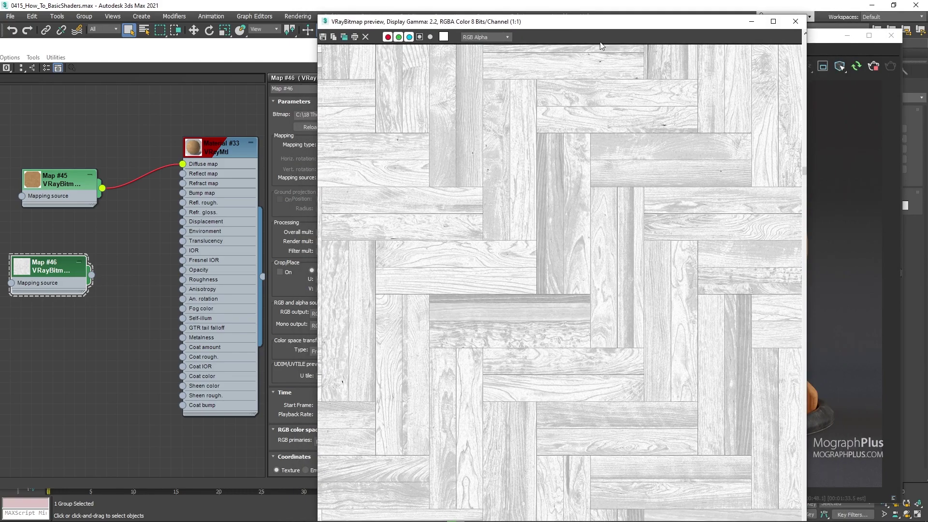
click(795, 21)
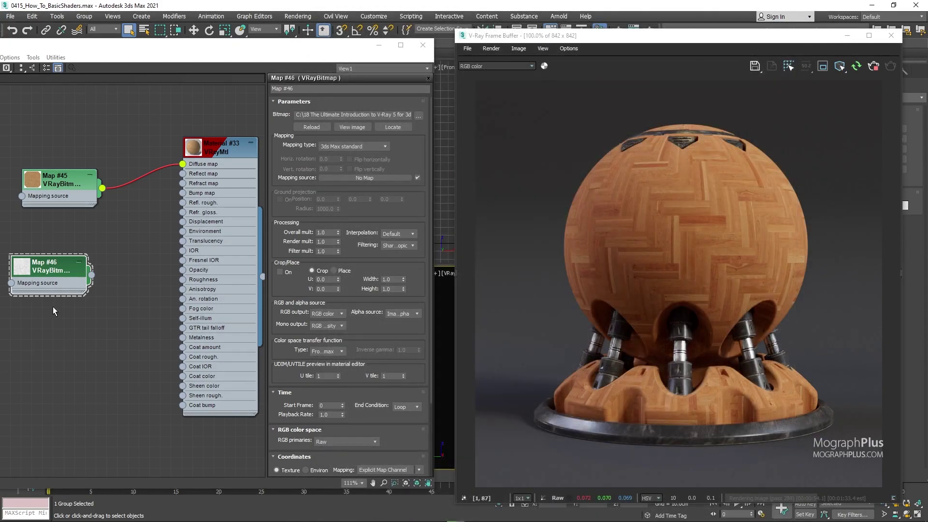
- Invert the roughness bitmap in its output settings
scroll(94, 332, down, 1)
middle_drag(93, 332, 128, 309)
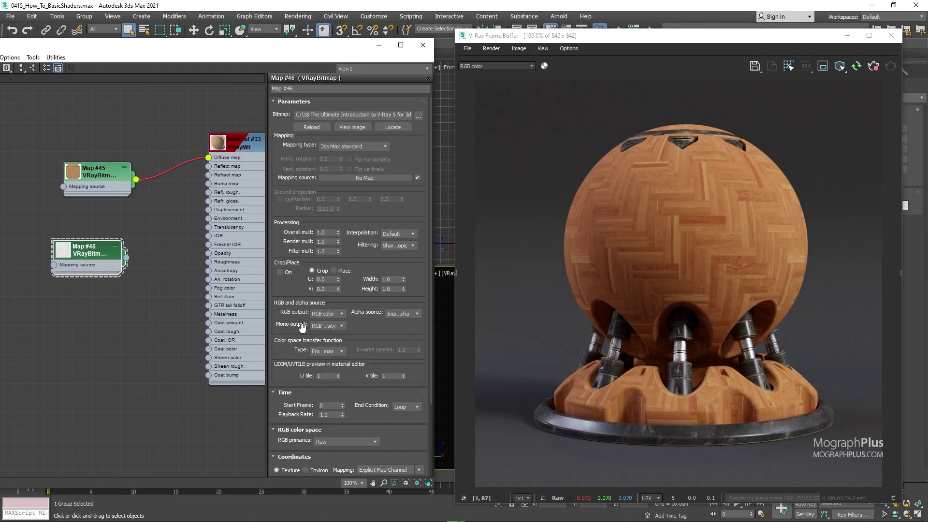
scroll(381, 325, down, 3)
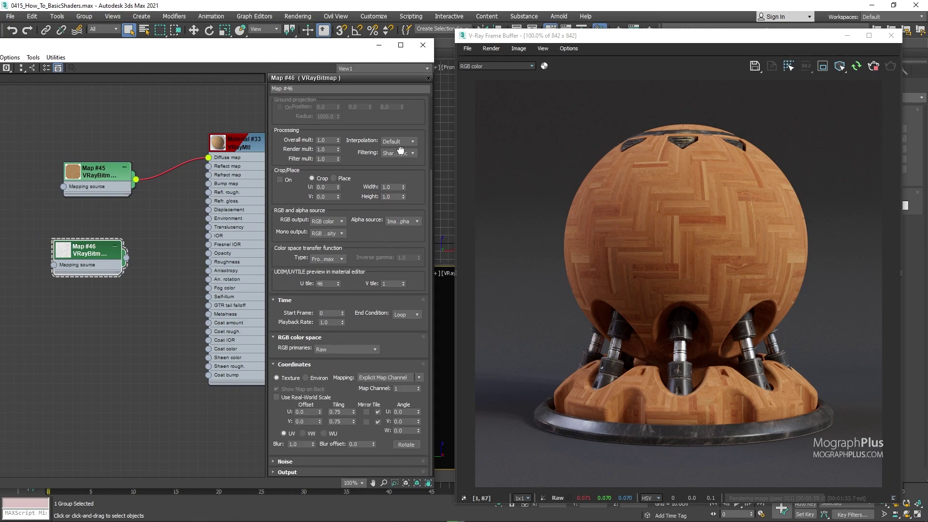
click(287, 472)
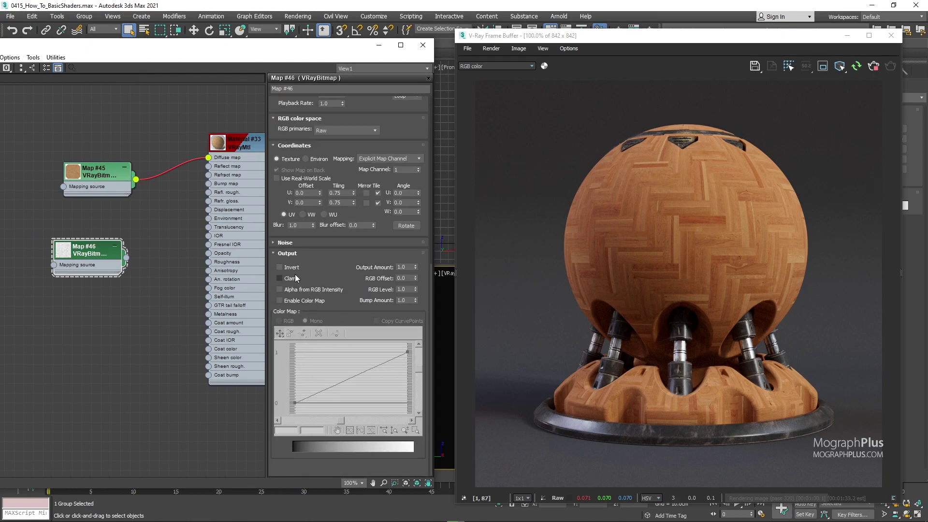
middle_drag(168, 317, 151, 327)
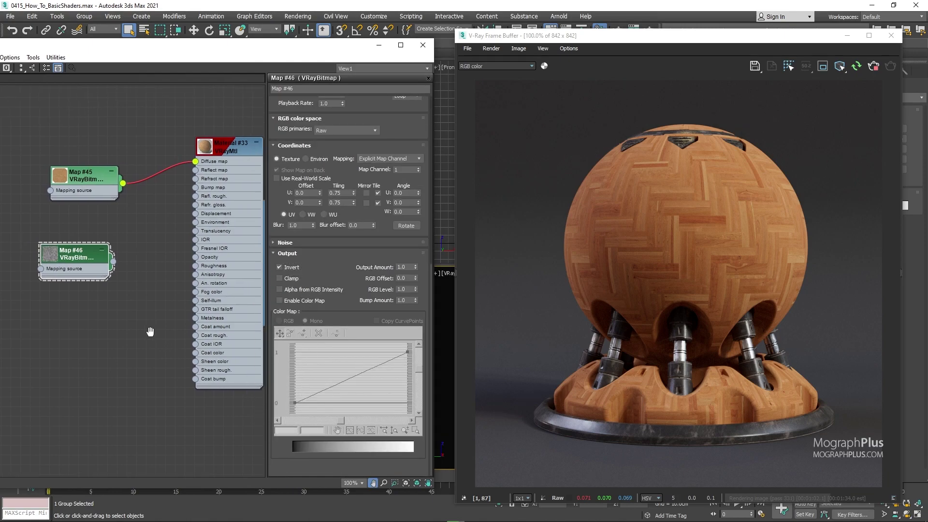
- Enlarge the roughness bitmap node's thumbnail and inspect the inverted map in a preview window
double_click(50, 263)
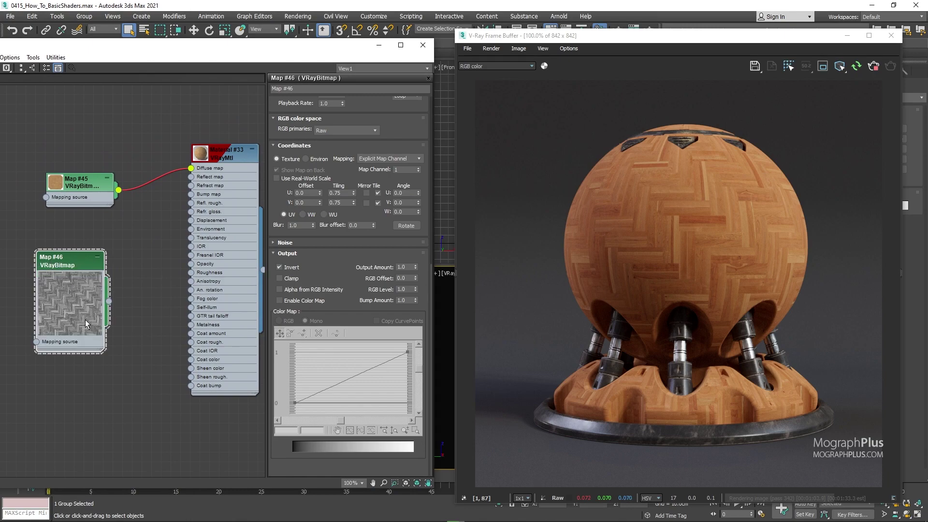
right_click(79, 301)
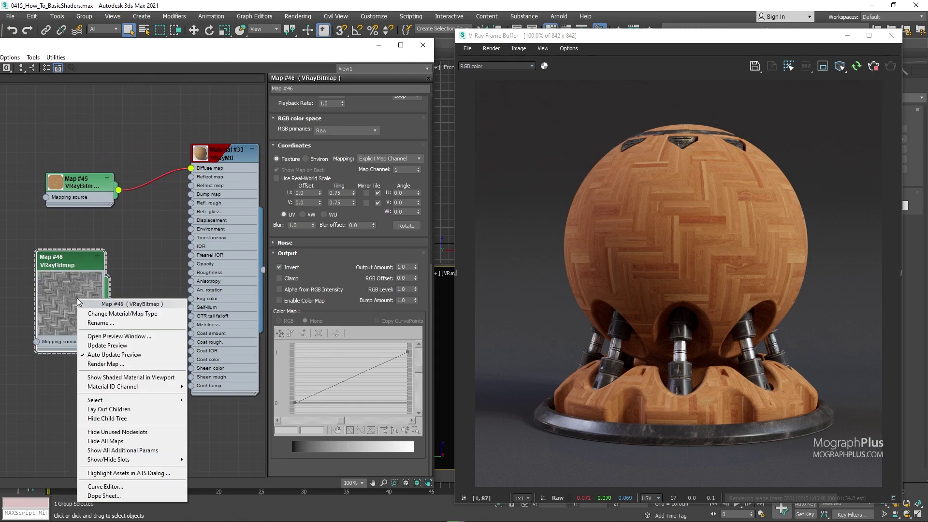
click(139, 338)
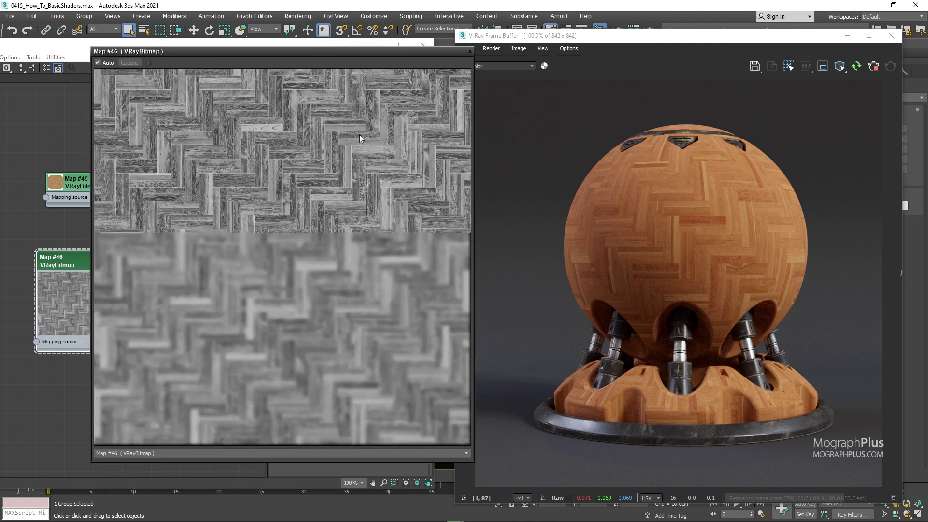
click(471, 51)
- Make room beside the material node and feed the roughness bitmap into a new Output map
scroll(168, 244, down, 3)
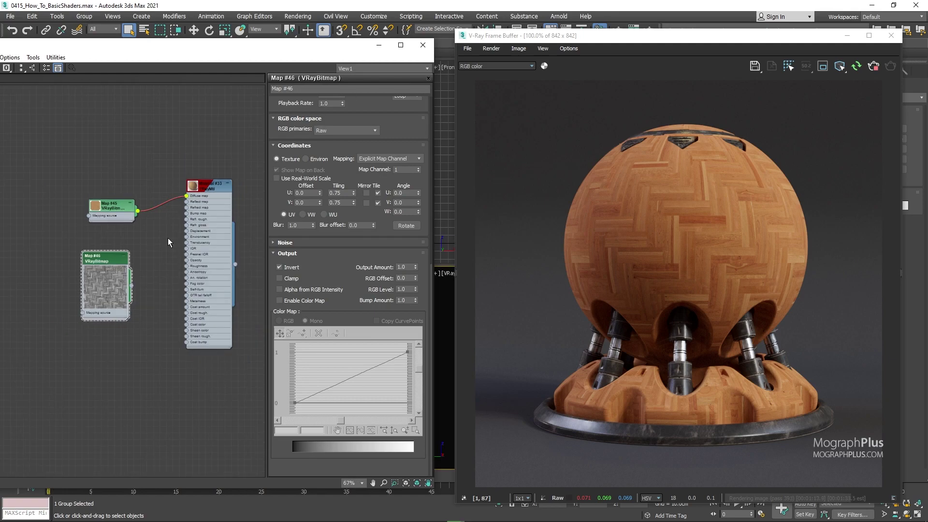
drag(320, 46, 421, 46)
scroll(140, 279, up, 2)
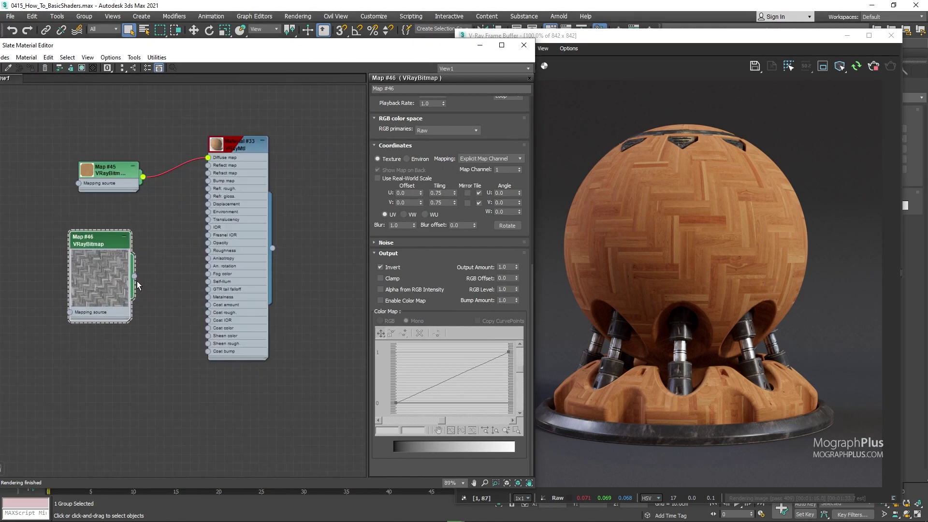
drag(140, 279, 78, 233)
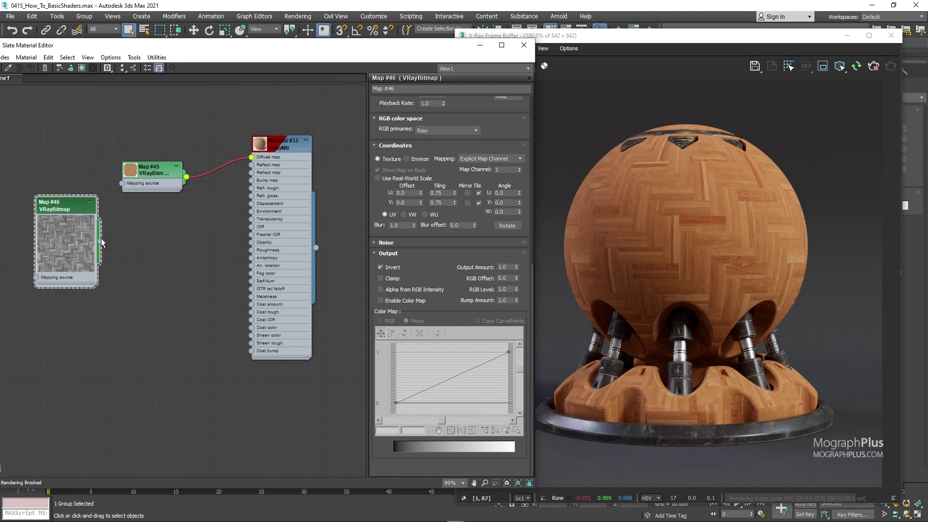
drag(175, 274, 176, 274)
mouse_move(215, 290)
mouse_move(289, 301)
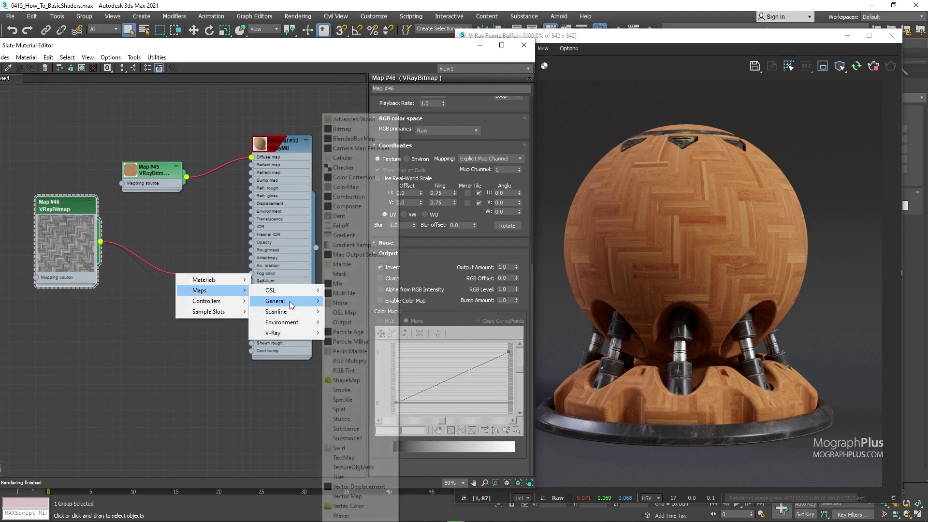
click(342, 322)
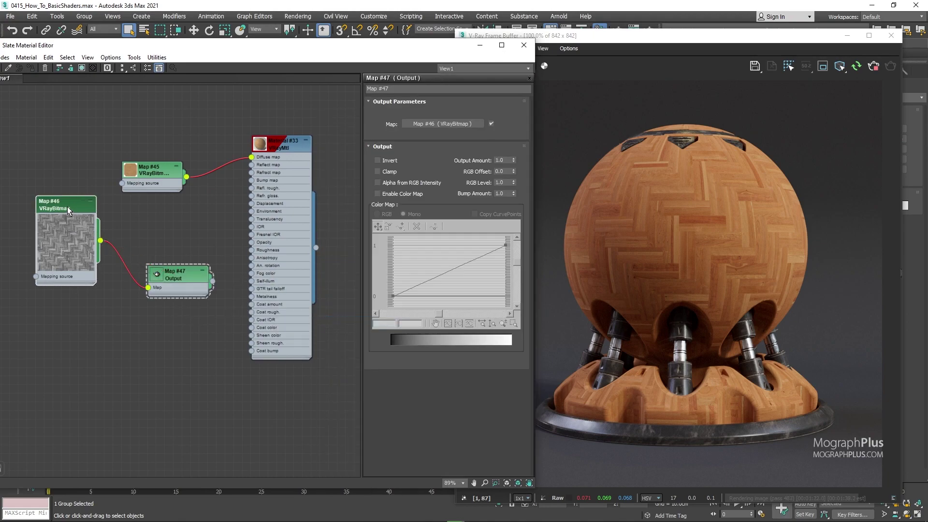
- Enlarge the diffuse bitmap and Output node thumbnails, placing the diffuse node above the roughness bitmap and the Output node beside it
double_click(128, 172)
drag(147, 185, 59, 112)
double_click(151, 273)
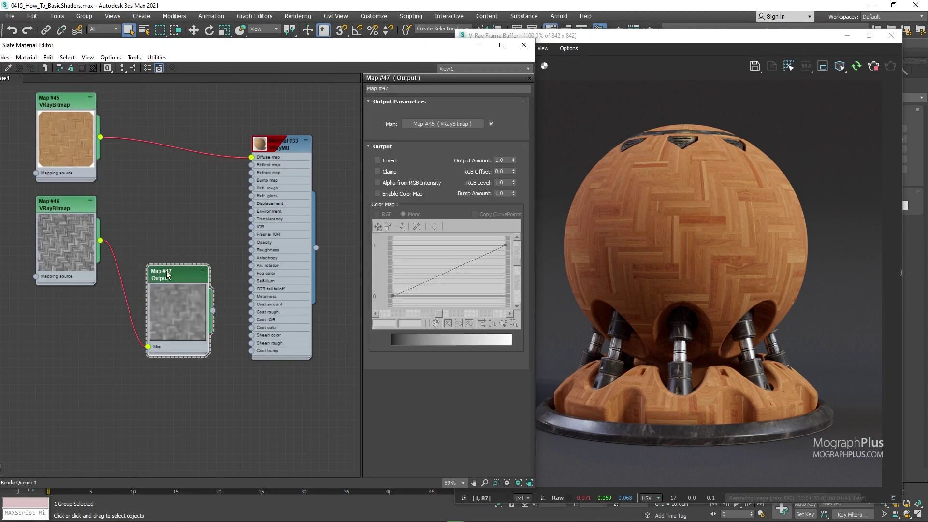
drag(151, 273, 152, 199)
- Connect the Output map to the parquet material's reflection roughness input and place the editor and frame buffer side by side
middle_drag(199, 247, 169, 271)
scroll(170, 258, up, 2)
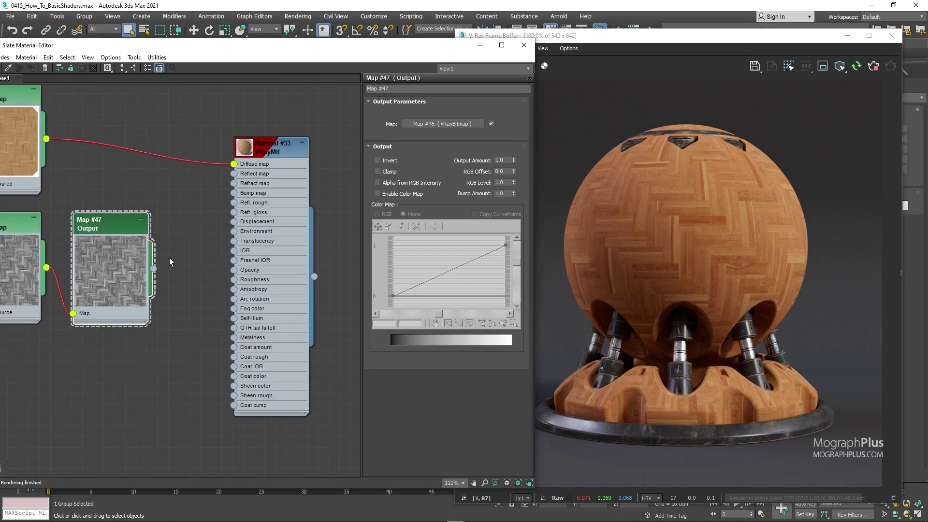
drag(154, 269, 234, 203)
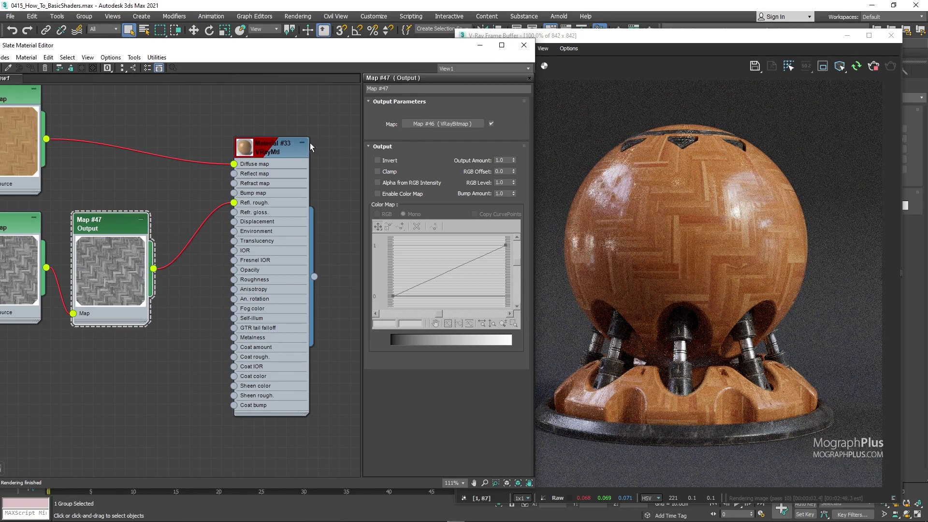
drag(630, 41, 657, 38)
drag(440, 47, 382, 46)
middle_drag(62, 176, 166, 193)
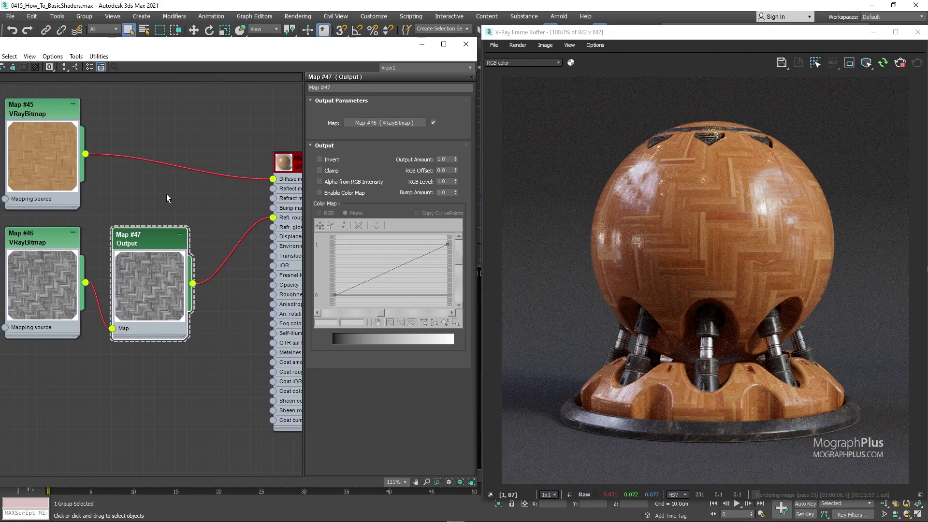
- Enable the Output map's color map and set its curve's first point to a value of 0.1
scroll(166, 194, down, 1)
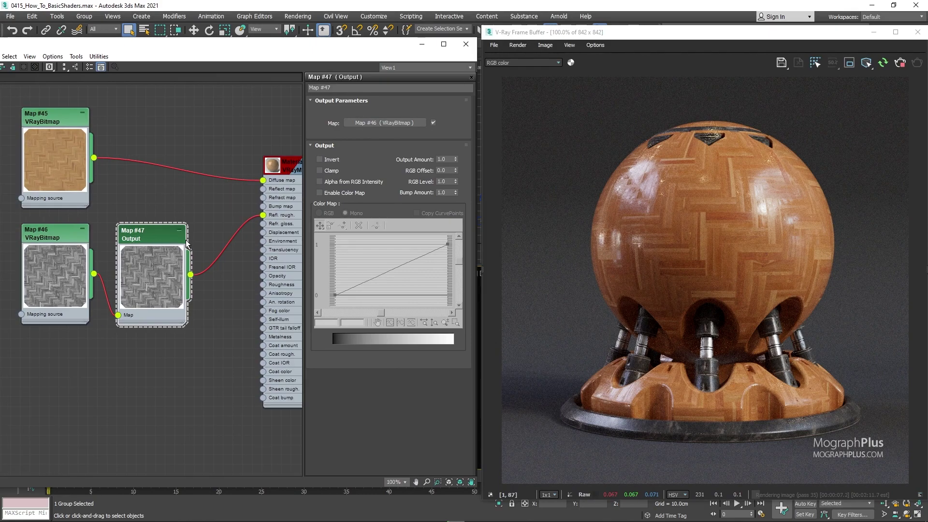
click(353, 193)
click(334, 293)
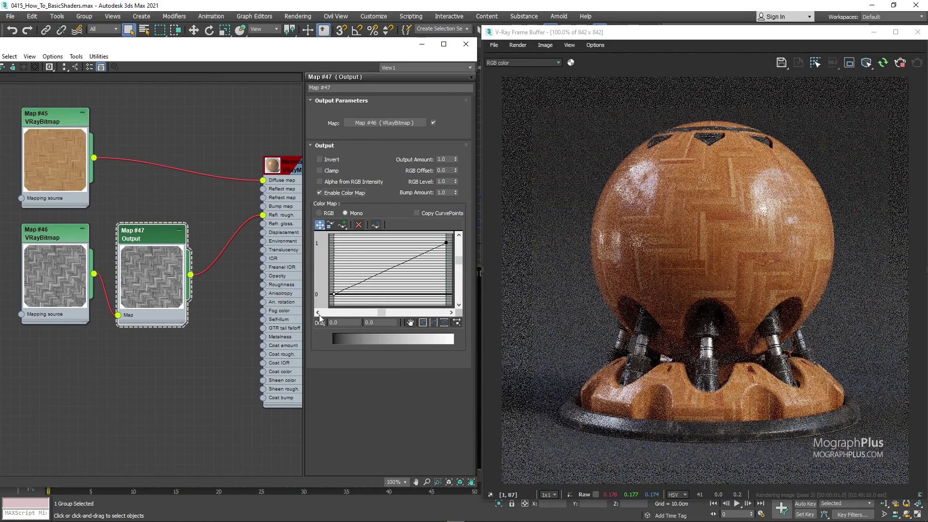
click(381, 323)
text(0.1)
key(Return)
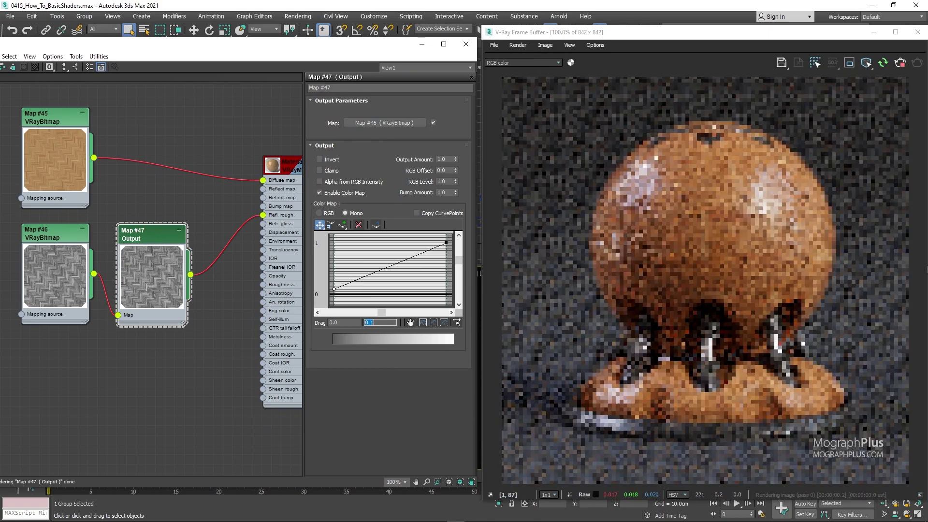
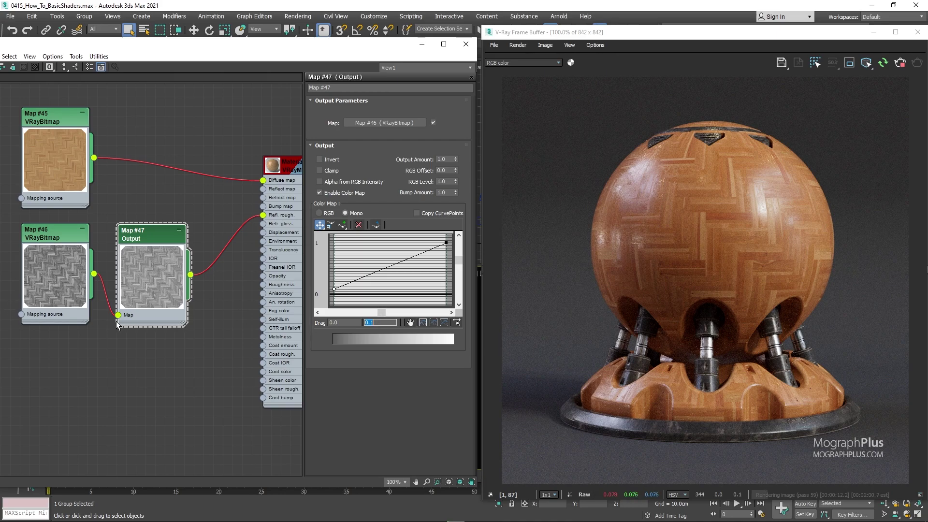
- Duplicate the roughness bitmap node below the original and load the Parquet_Bump image into the copy
middle_drag(62, 336, 90, 259)
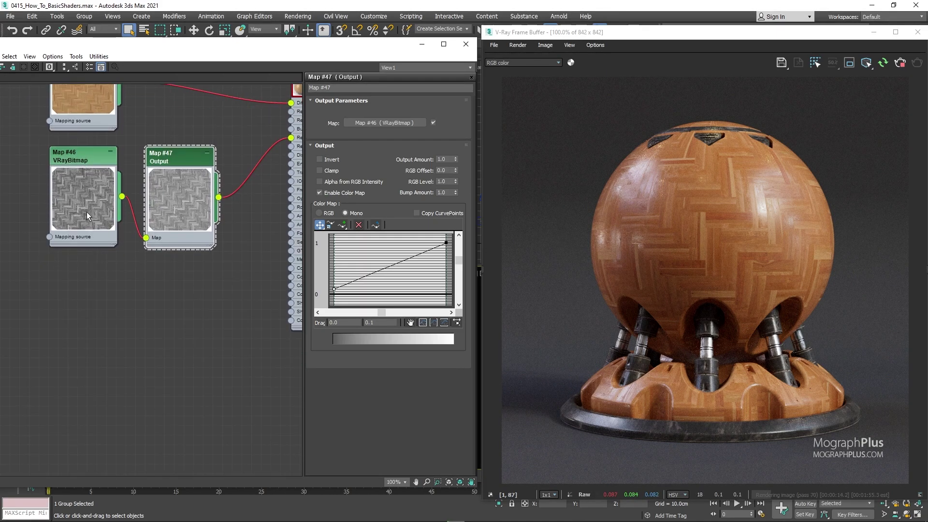
shift+drag(91, 155, 81, 273)
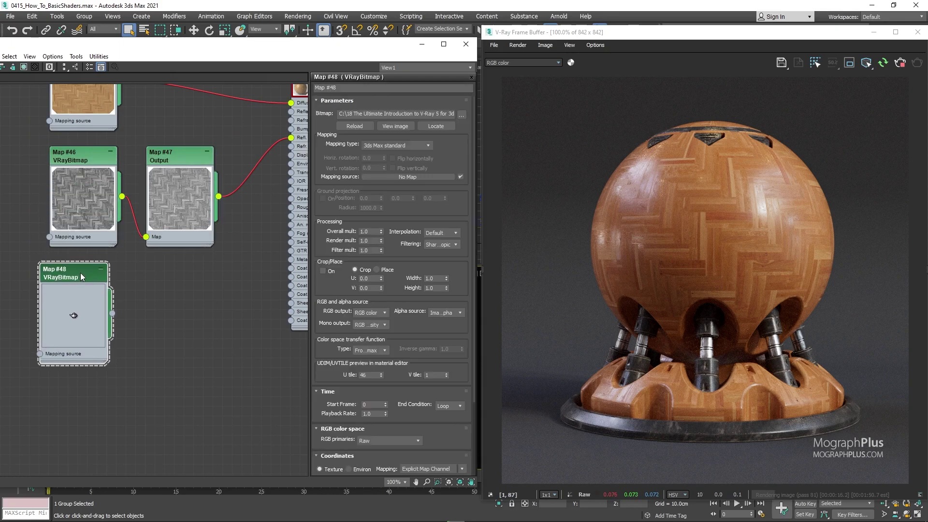
click(462, 114)
scroll(208, 295, down, 5)
scroll(209, 294, down, 3)
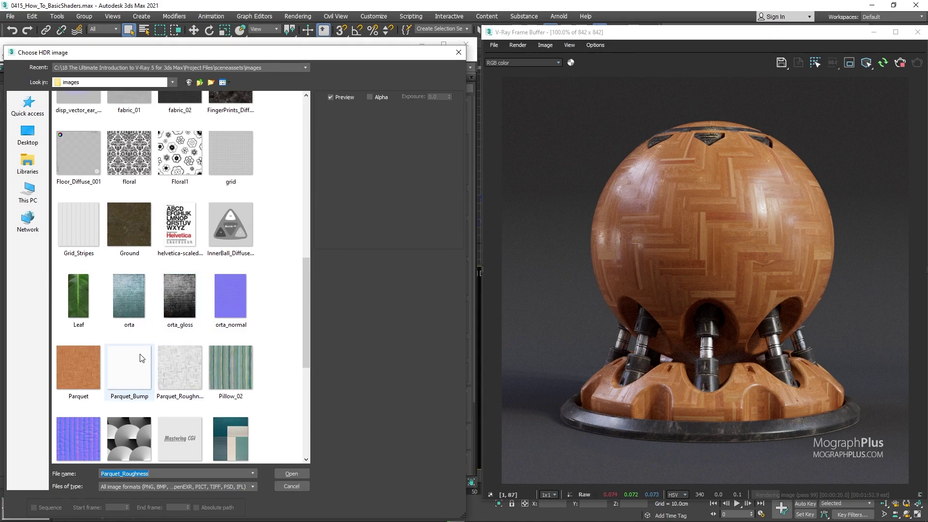
double_click(129, 365)
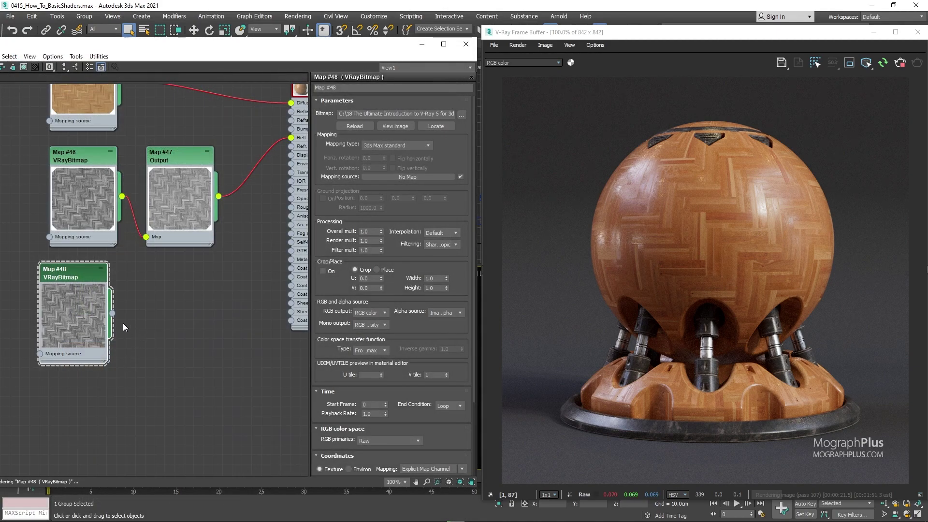
- Turn off Invert in the bump bitmap's output settings
scroll(355, 393, down, 4)
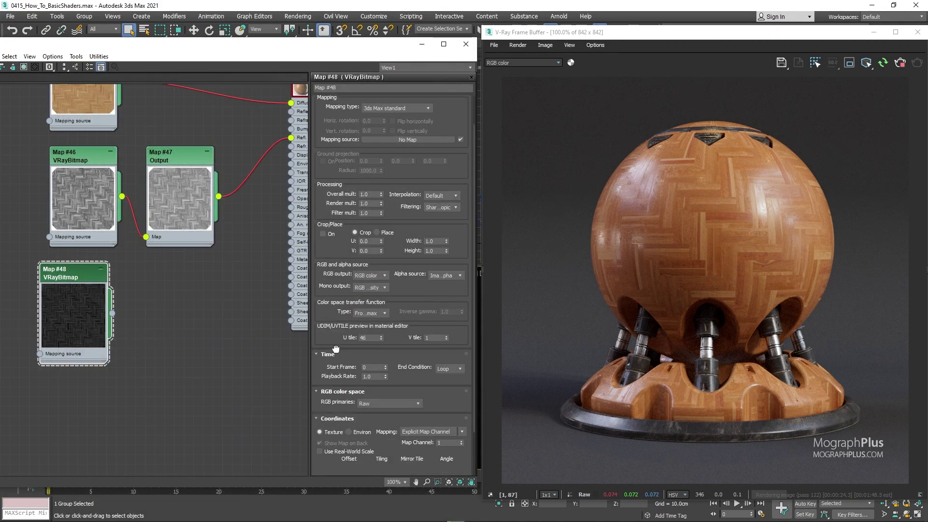
click(330, 471)
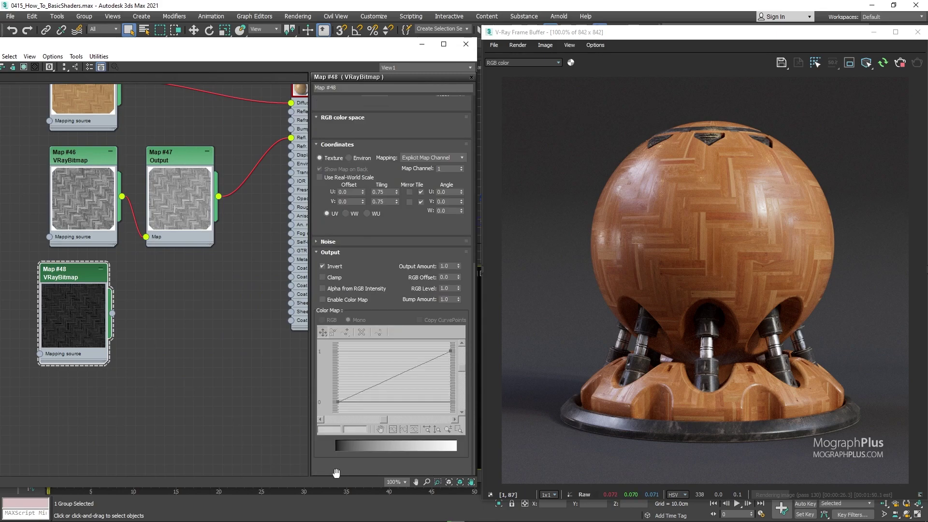
click(328, 266)
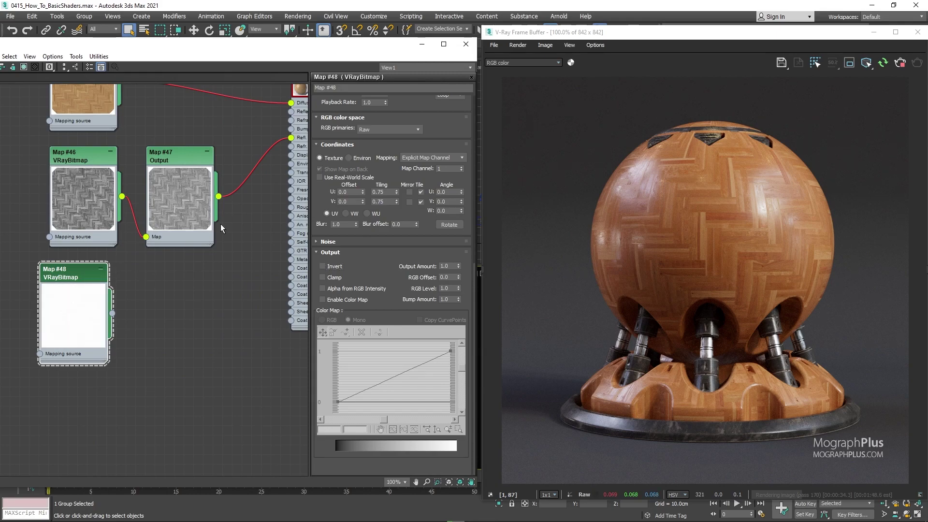
- Open the bump bitmap's image in a preview, inspect the plank seams up close and close the preview
scroll(416, 117, up, 6)
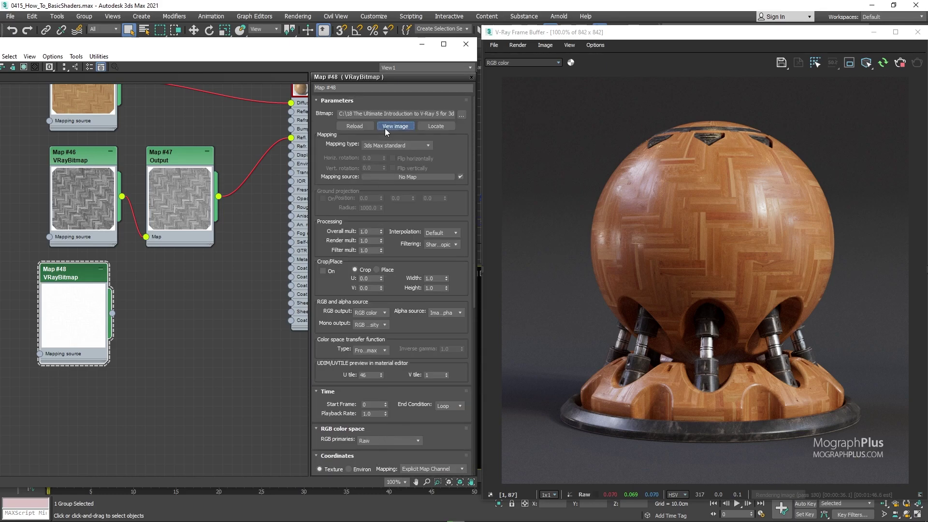
click(385, 126)
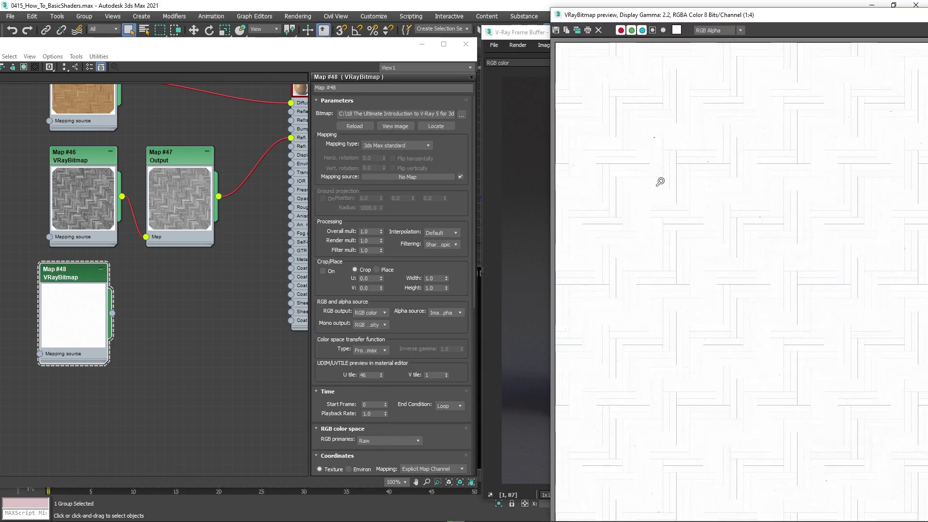
scroll(660, 182, up, 2)
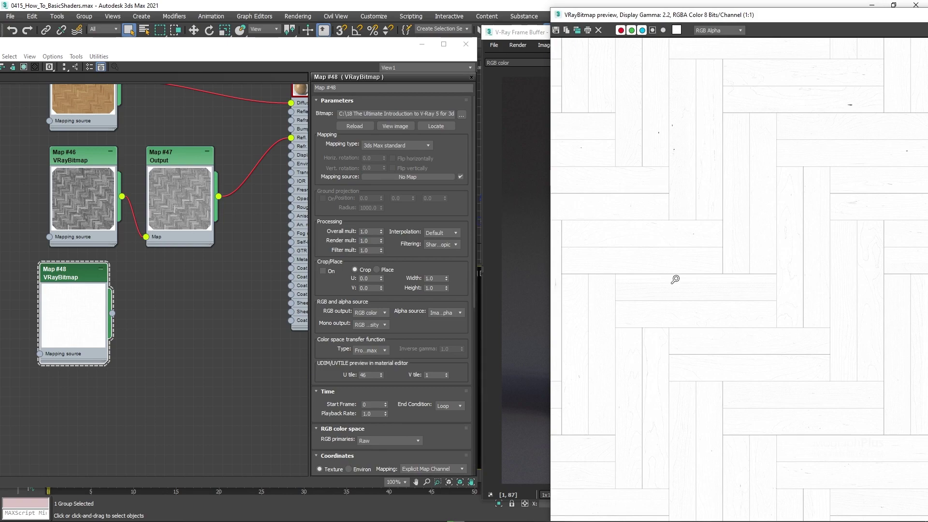
drag(852, 16, 680, 47)
click(853, 47)
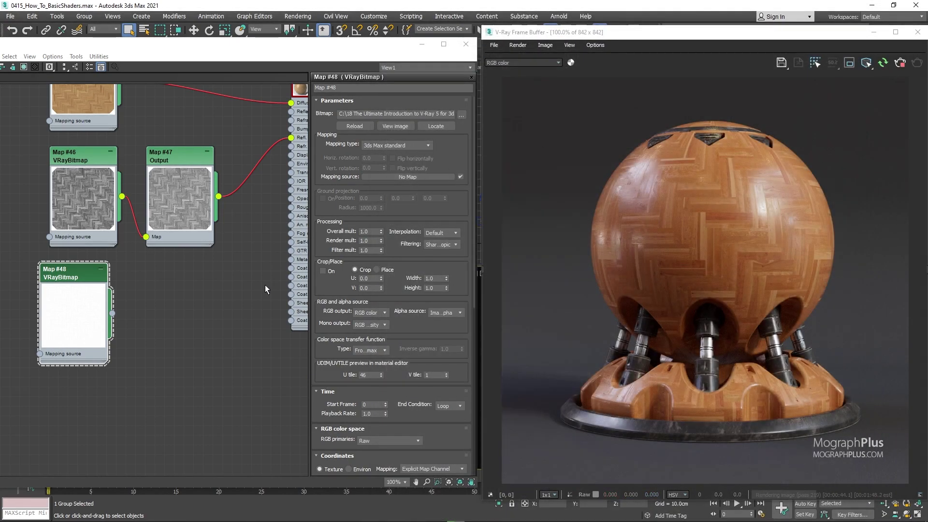
- Create a VRayNormalMap node fed by the bump bitmap through its Bump map input and place it beside the bitmap
drag(112, 311, 150, 311)
mouse_move(173, 329)
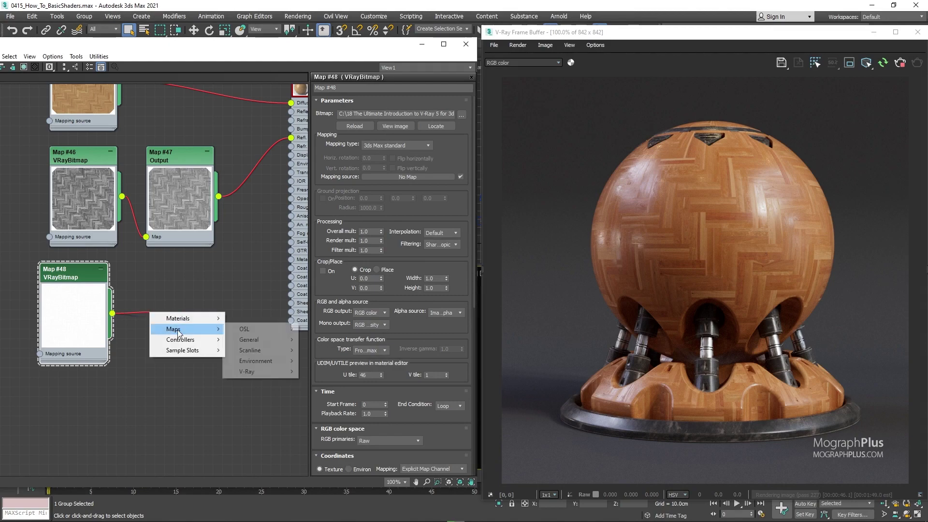
mouse_move(247, 371)
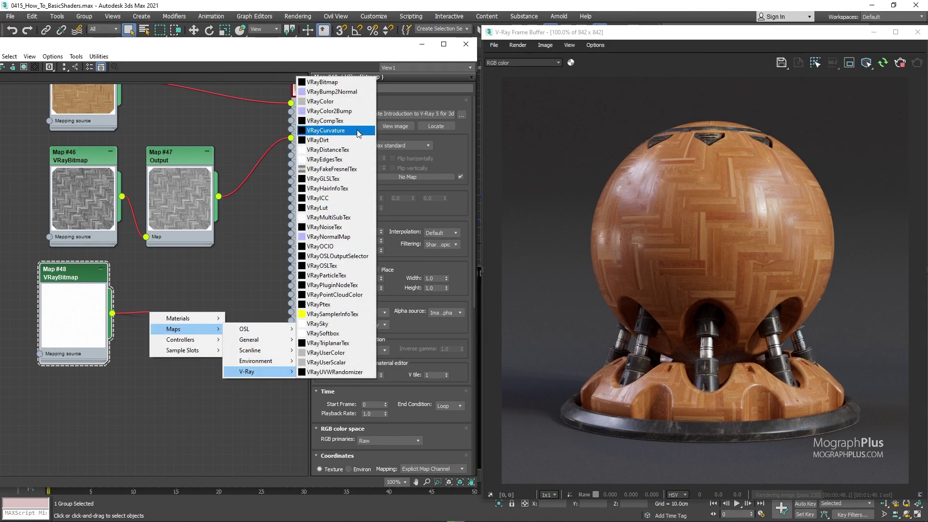
click(334, 236)
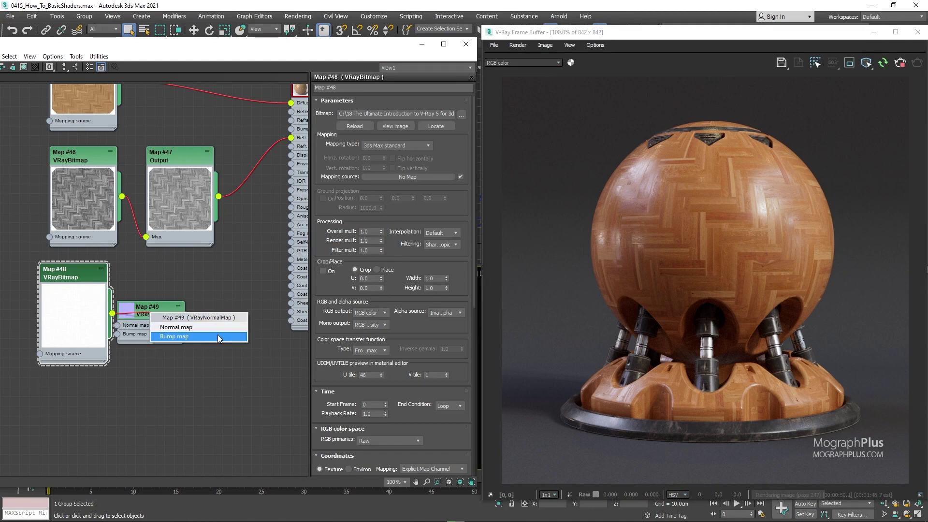
click(174, 336)
drag(152, 310, 211, 347)
- Connect the VRayNormalMap node to the parquet material's bump map input
scroll(170, 294, down, 3)
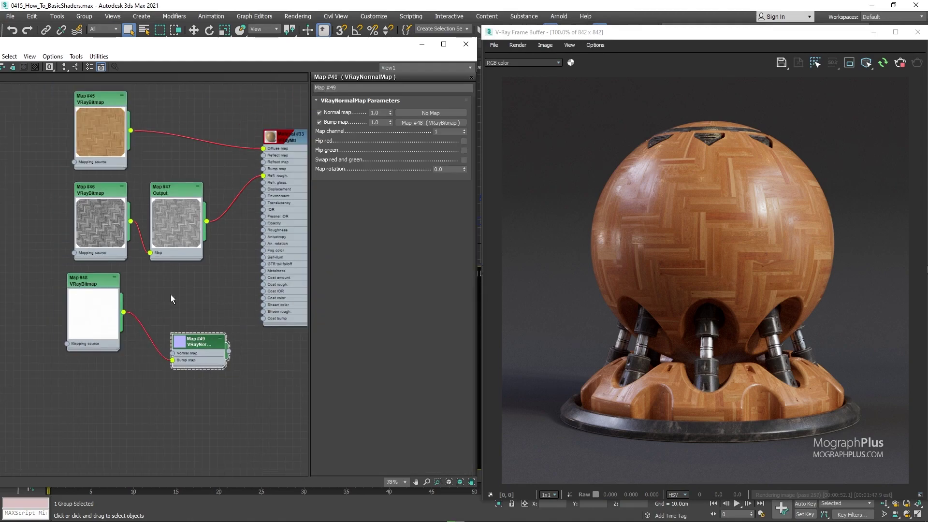
double_click(235, 174)
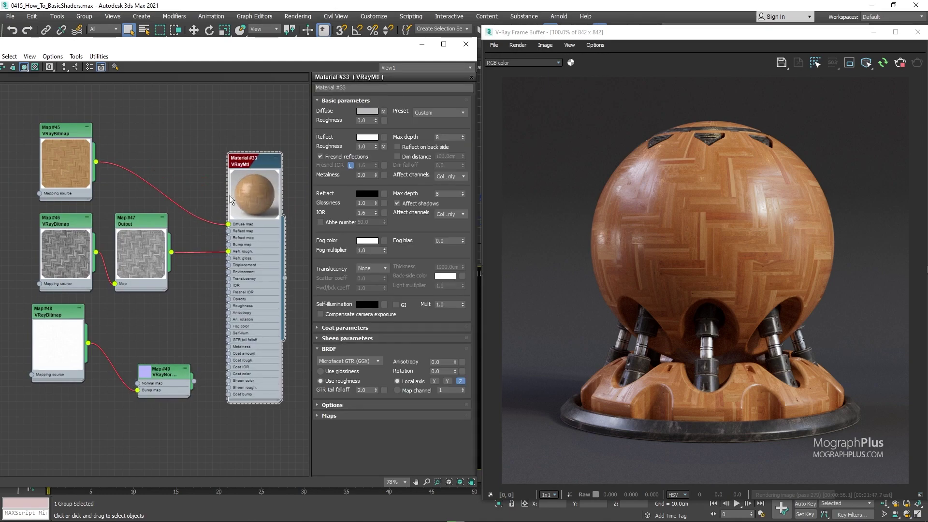
scroll(167, 338, up, 1)
drag(198, 389, 237, 232)
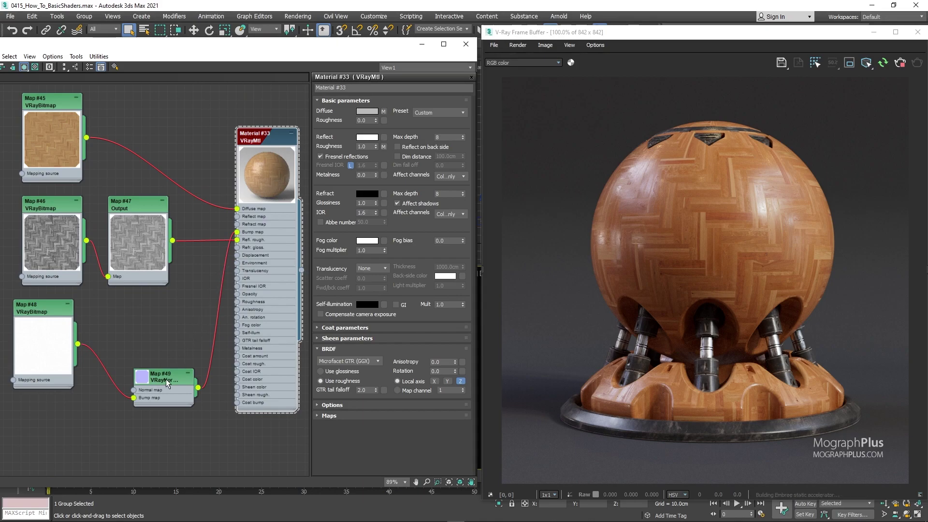
- Set the VRayNormalMap's bump map multiplier to 0.25
click(178, 374)
double_click(178, 376)
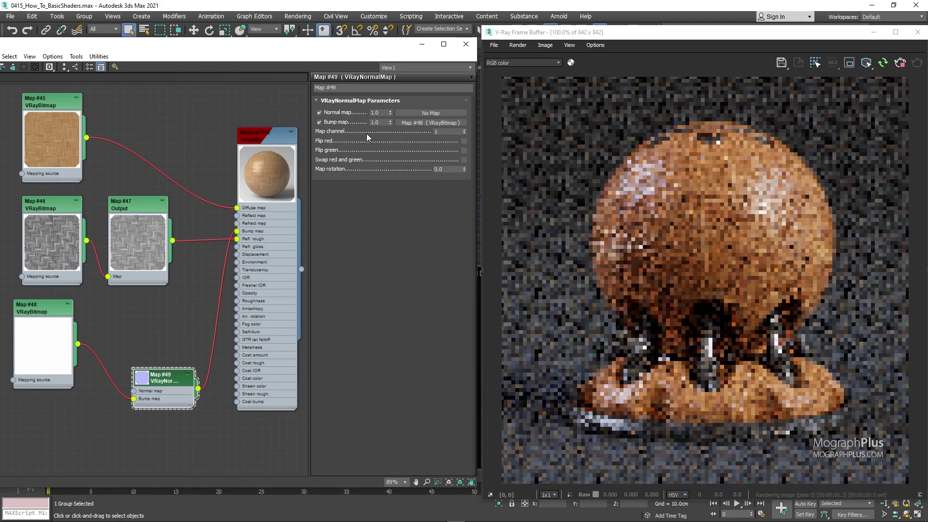
click(381, 122)
double_click(381, 123)
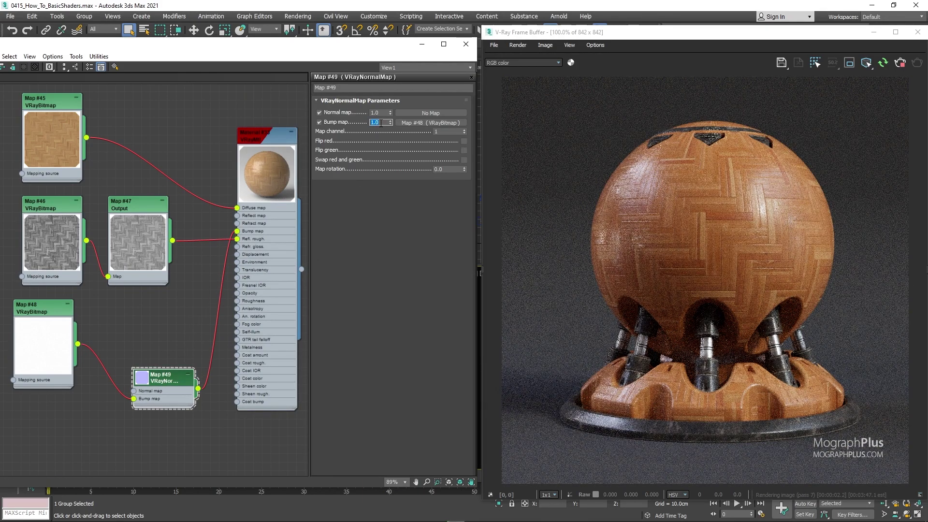
text(.25)
key(Return)
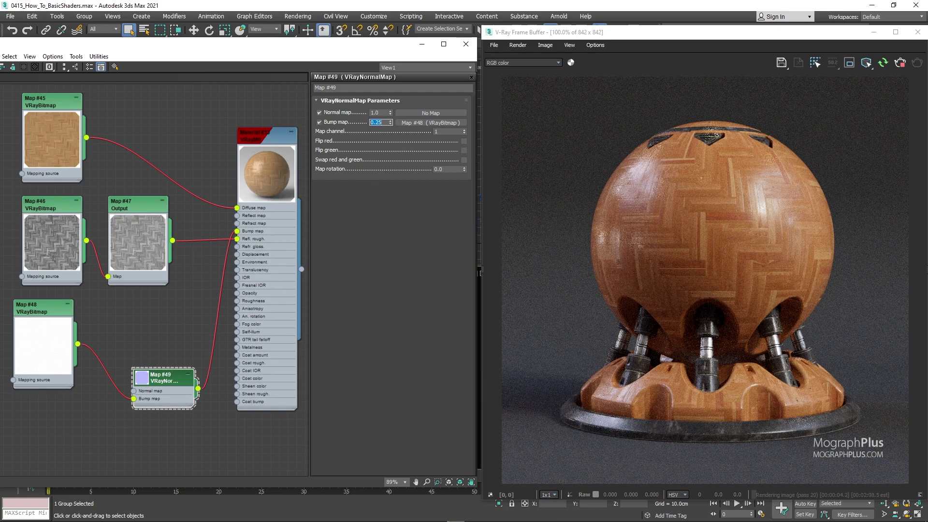
- Review the coordinate and color space settings of the bump, roughness and diffuse bitmaps
double_click(42, 307)
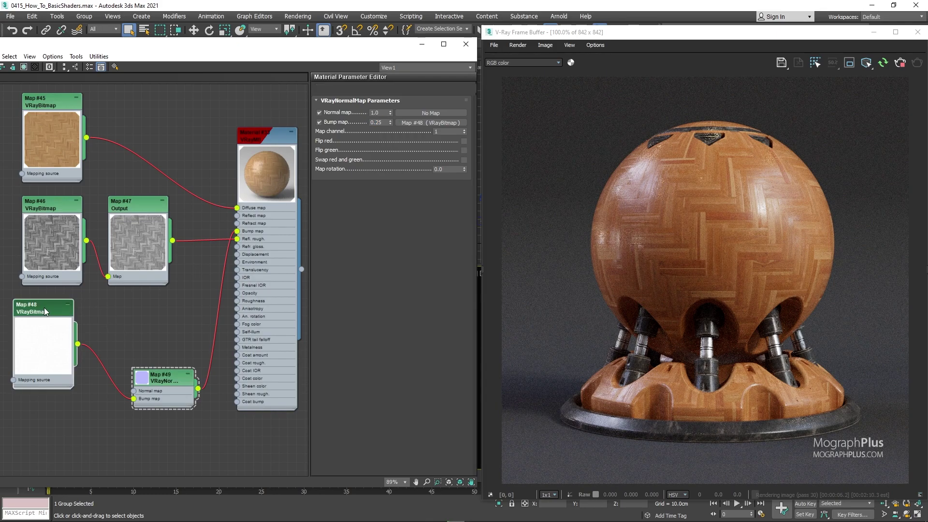
drag(367, 449, 341, 383)
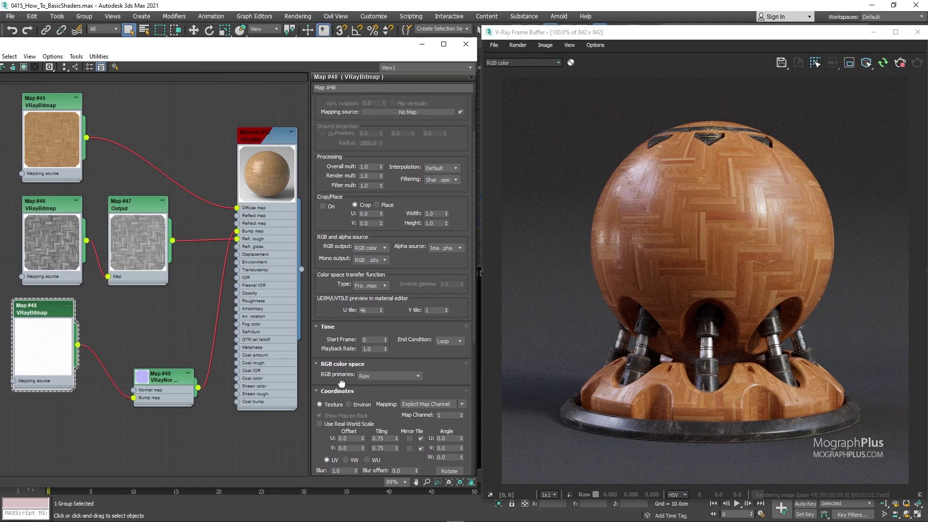
double_click(50, 207)
double_click(50, 145)
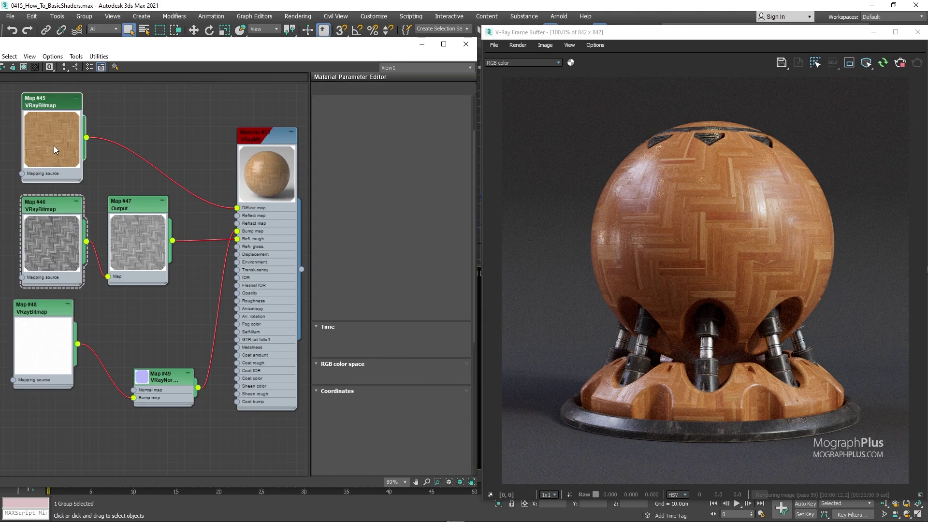
scroll(83, 340, down, 2)
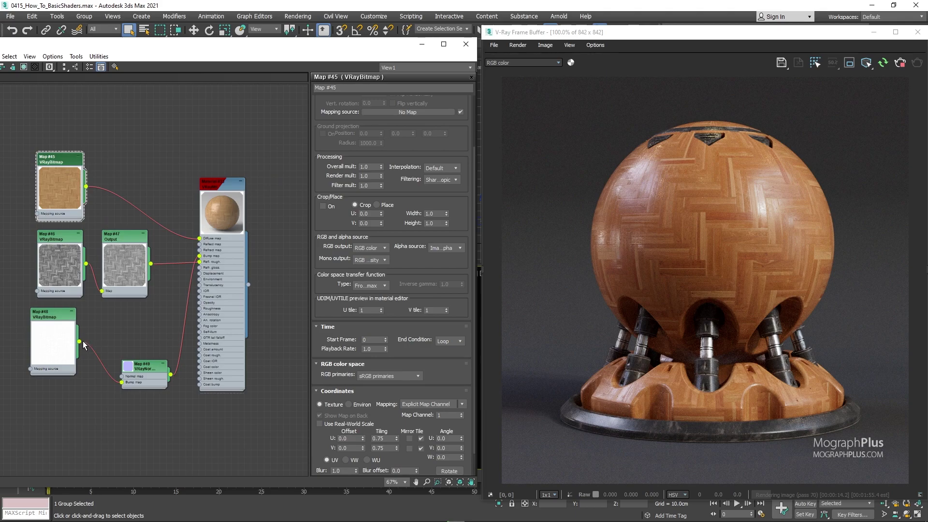
- Copy the Noise and VRayBump2Normal nodes from the yellow material's network to below the parquet material's maps
scroll(70, 285, down, 4)
scroll(106, 247, up, 2)
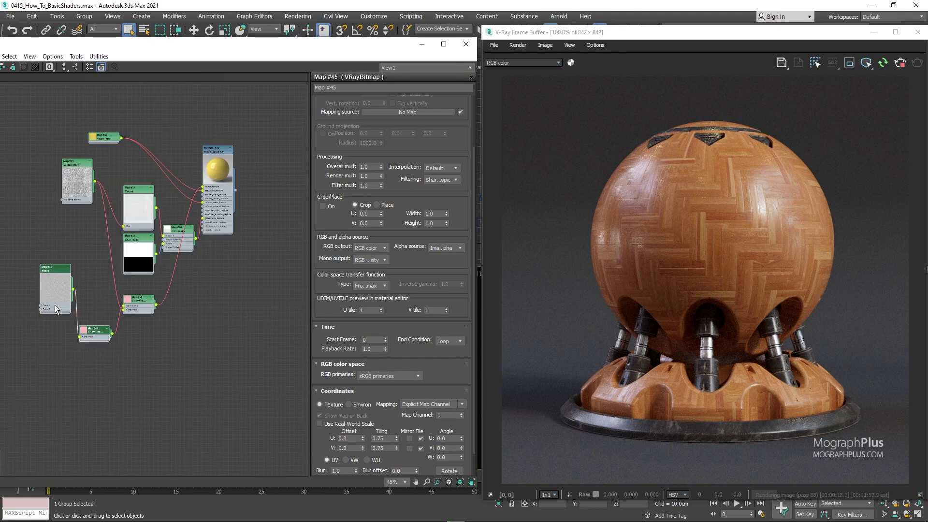
scroll(116, 352, down, 2)
middle_drag(126, 359, 38, 340)
drag(27, 333, 190, 362)
double_click(189, 361)
- Move the copied VRayBump2Normal closer to its Noise map and connect it to the VRayNormalMap's Normal map input
scroll(188, 356, up, 6)
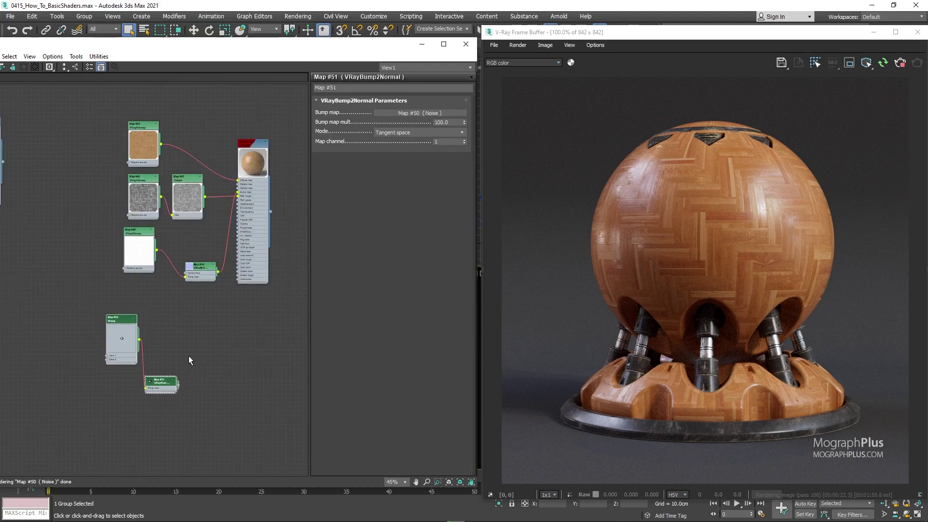
alt+drag(143, 416, 165, 305)
middle_drag(167, 270, 151, 335)
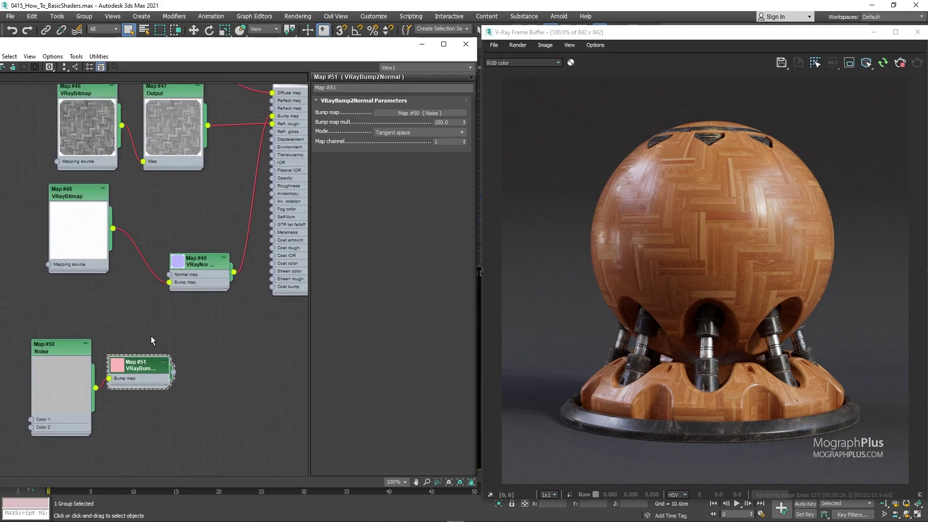
scroll(151, 336, up, 1)
drag(177, 376, 172, 275)
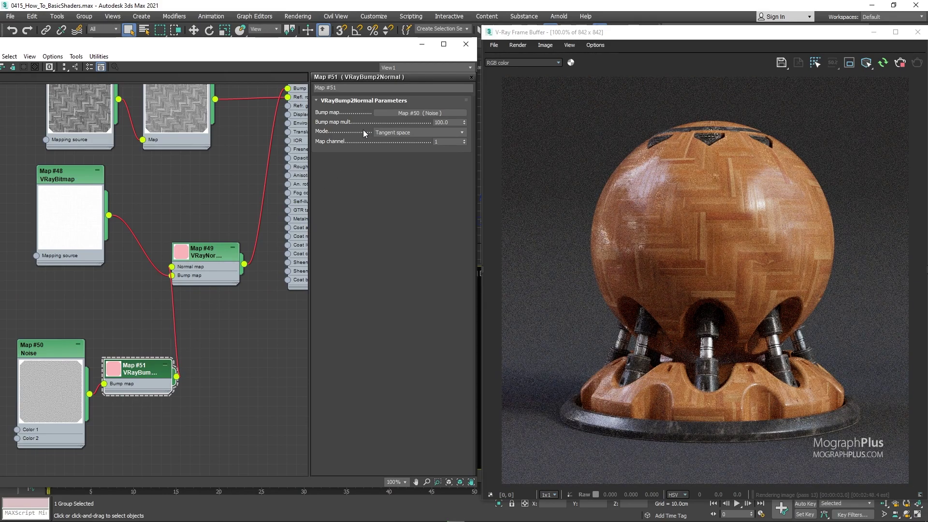
- Set the VRayNormalMap's normal map multiplier to 0.3
double_click(196, 263)
click(376, 112)
text(0.3)
key(Return)
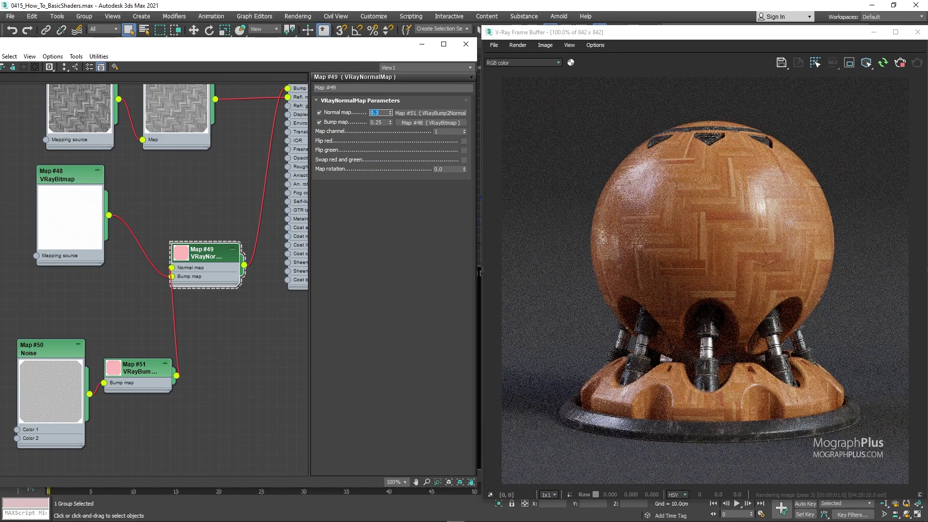
- Set the parquet VRayMtl's coat amount to 0.3 and coat roughness to 0.1
scroll(199, 312, down, 5)
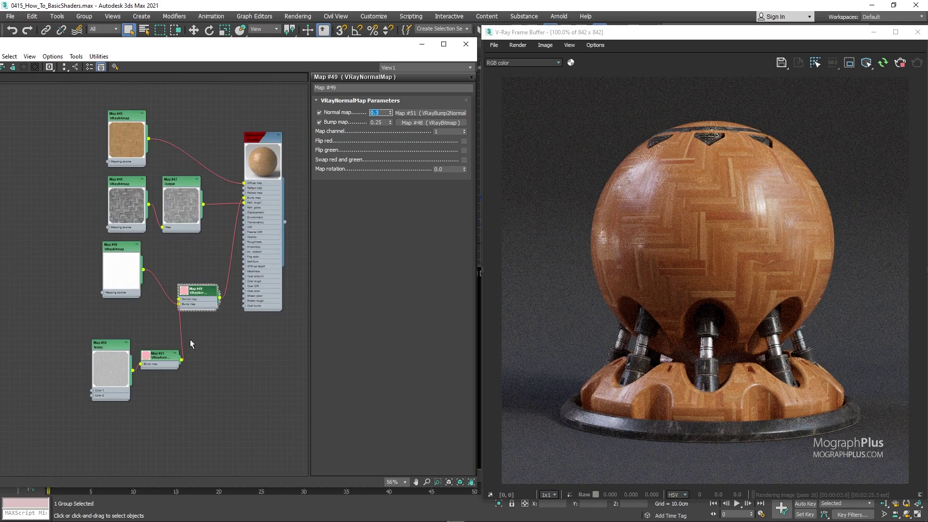
middle_drag(203, 321, 184, 335)
scroll(183, 252, up, 2)
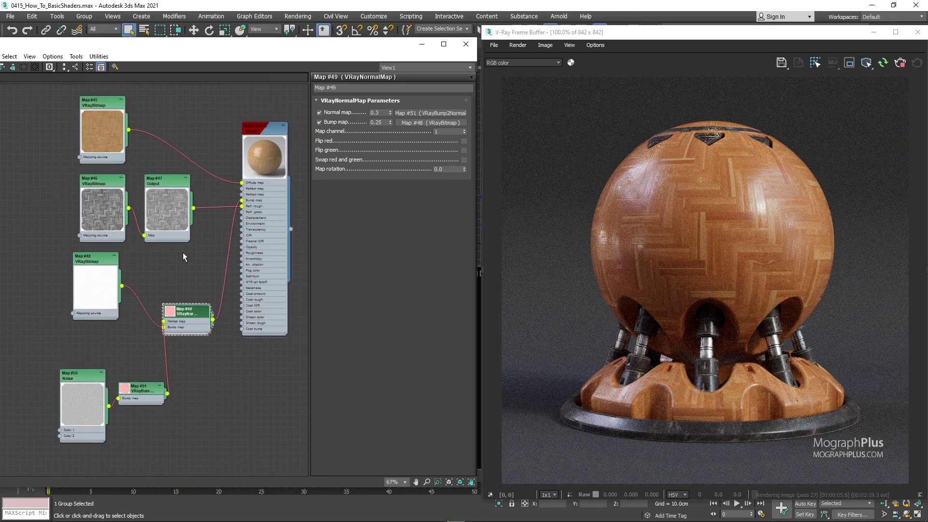
middle_drag(178, 246, 167, 250)
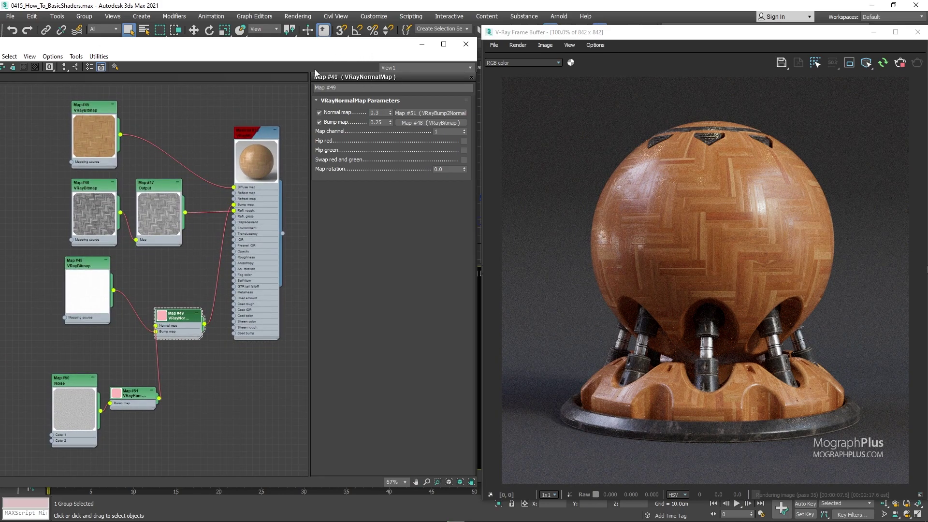
scroll(217, 245, up, 1)
middle_drag(218, 245, 187, 232)
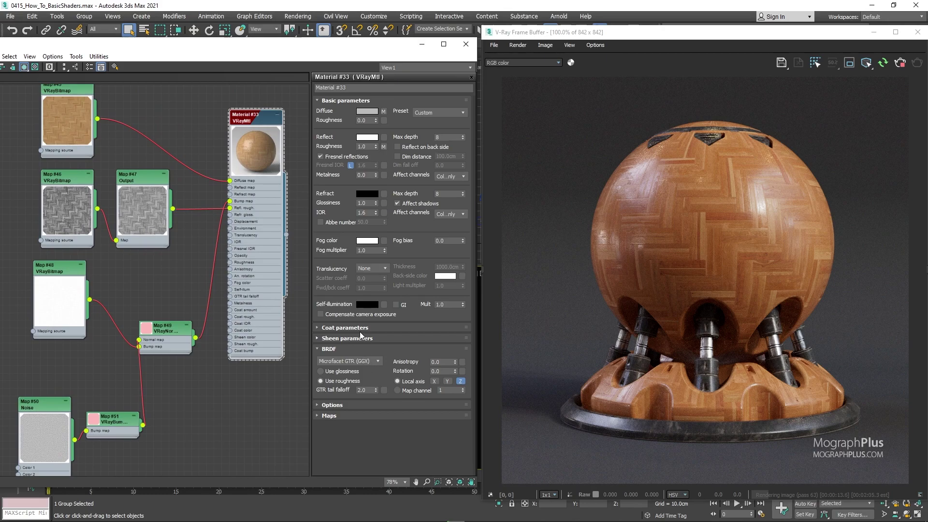
click(361, 328)
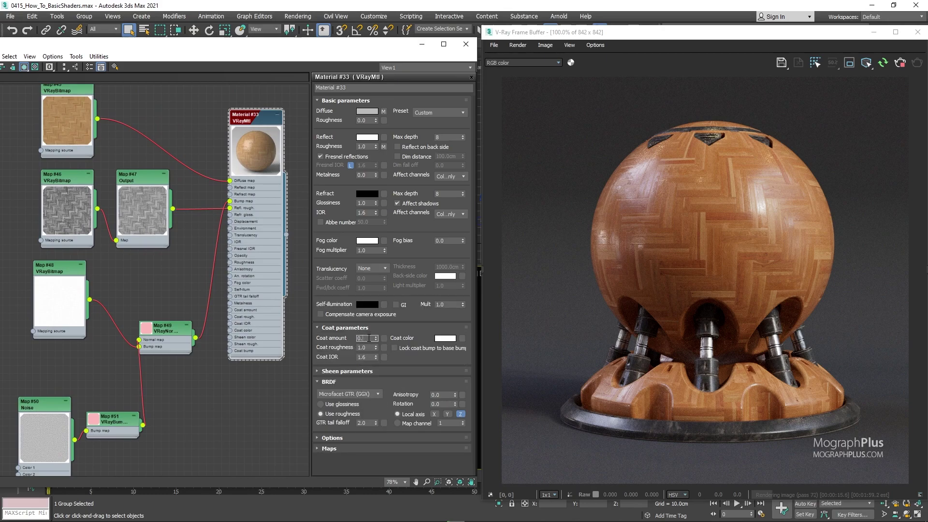
click(367, 347)
key(BackSpace)
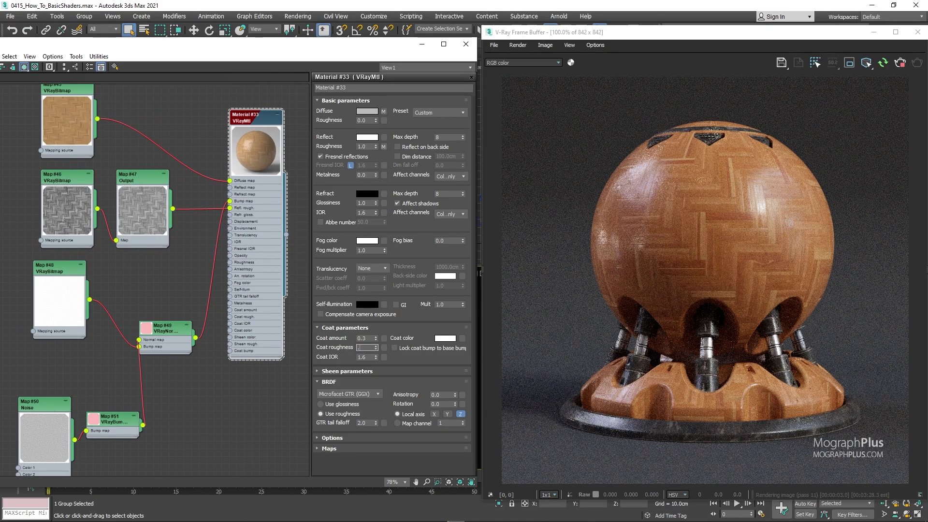
text(.1)
key(Return)
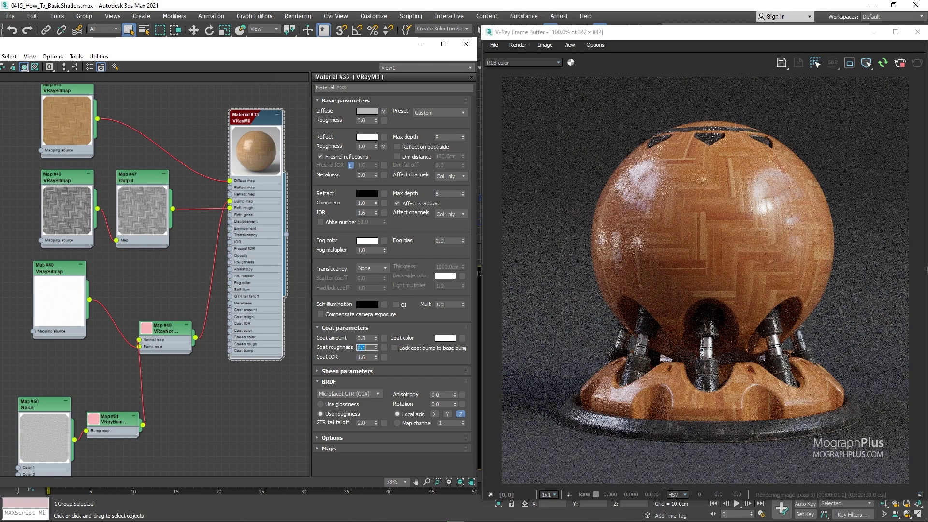
- Set the parquet material's coat IOR to 1.25
click(368, 357)
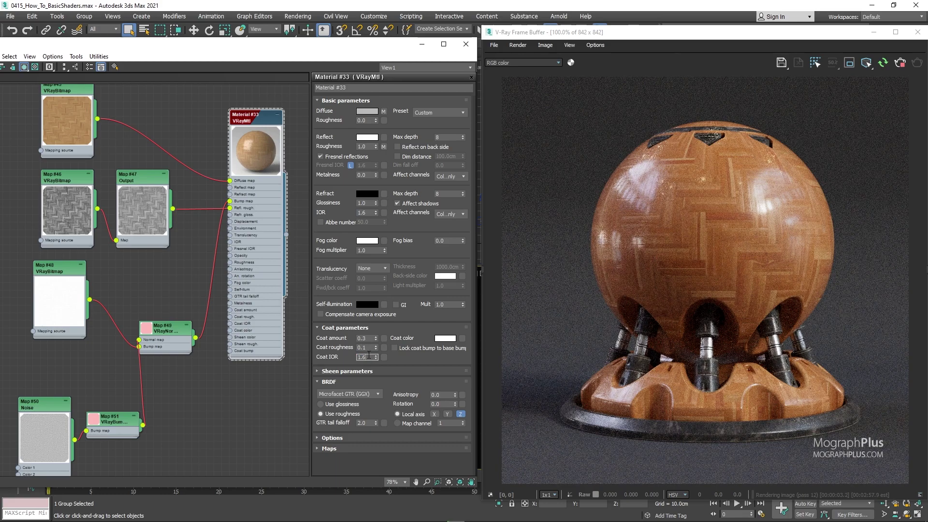
text(1.25)
key(Return)
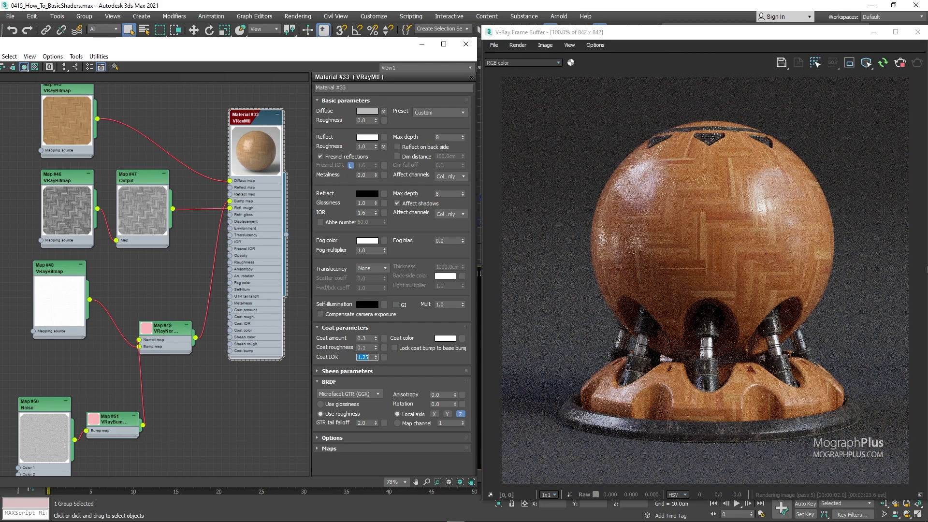
- Inspect the VRaySpecular render element in the frame buffer and switch back to the RGB color channel
click(510, 64)
click(520, 97)
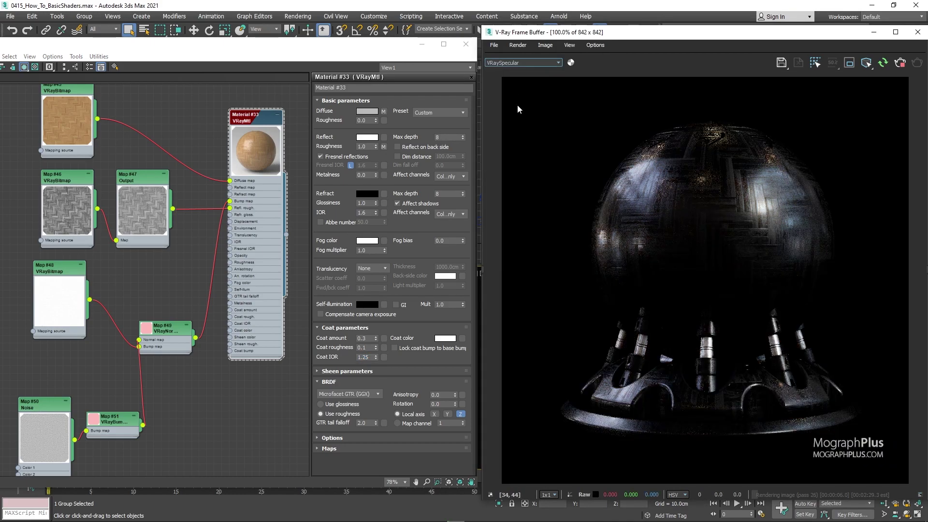
click(501, 63)
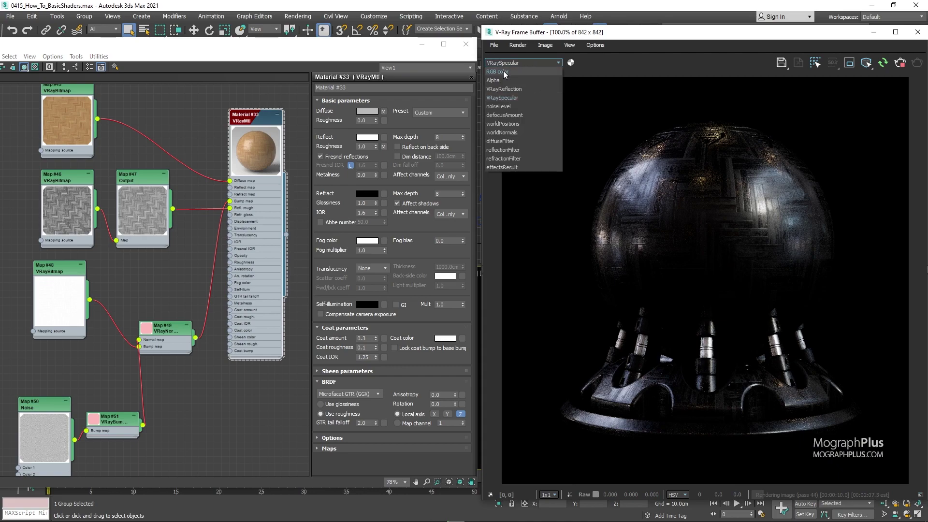
click(503, 70)
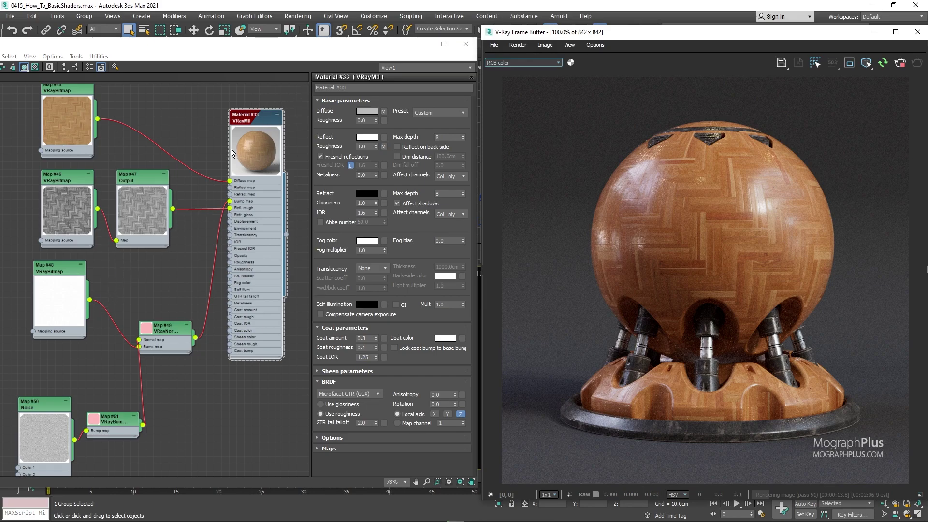
scroll(184, 192, down, 3)
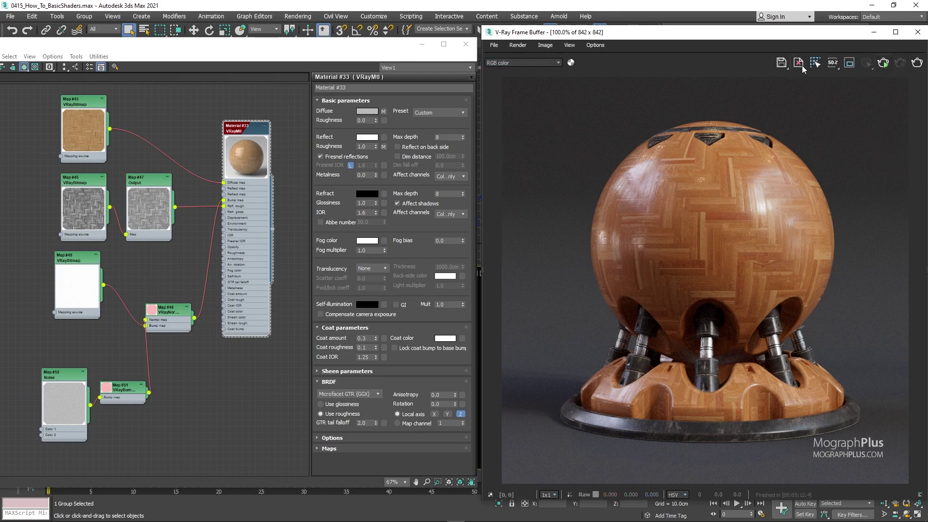
- Clear the frame buffer, reveal the render history, and load the 2000x2000 parquet render into an enlarged frame buffer
click(800, 61)
click(475, 298)
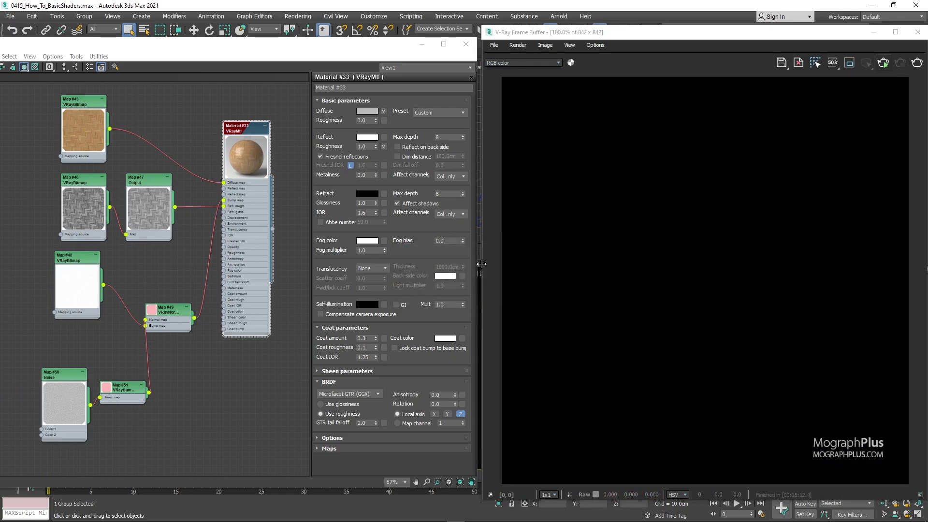
drag(482, 262, 379, 262)
double_click(428, 105)
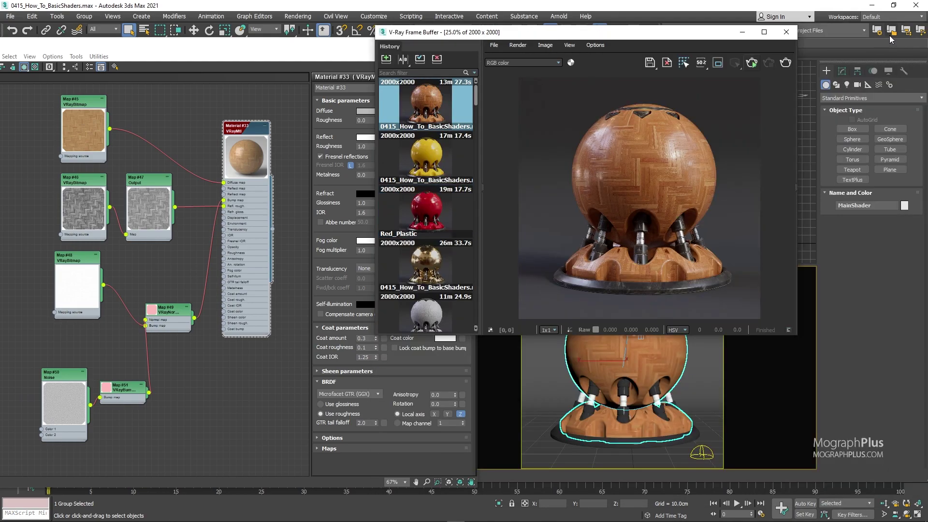
click(764, 32)
- Examine the parquet render up close across the sphere, the joints and the base
scroll(588, 385, up, 1)
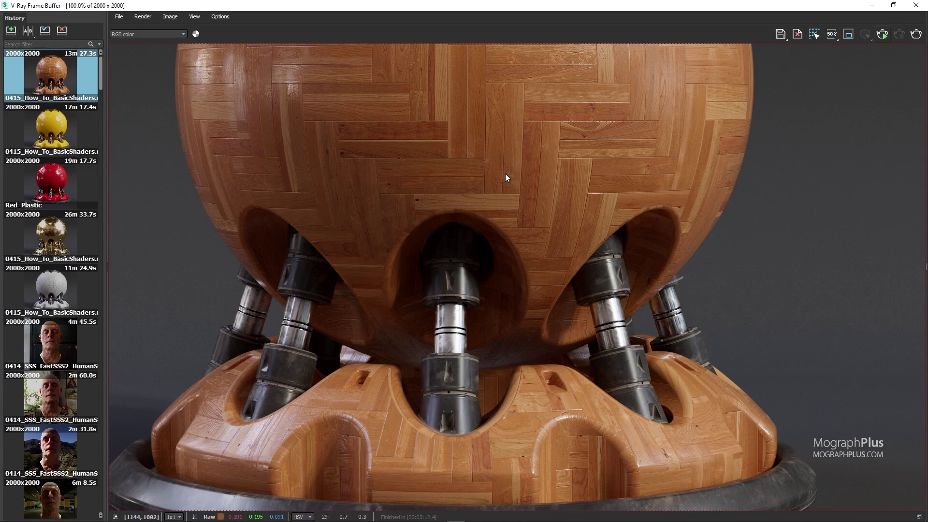
middle_drag(508, 183, 545, 300)
middle_drag(478, 152, 492, 266)
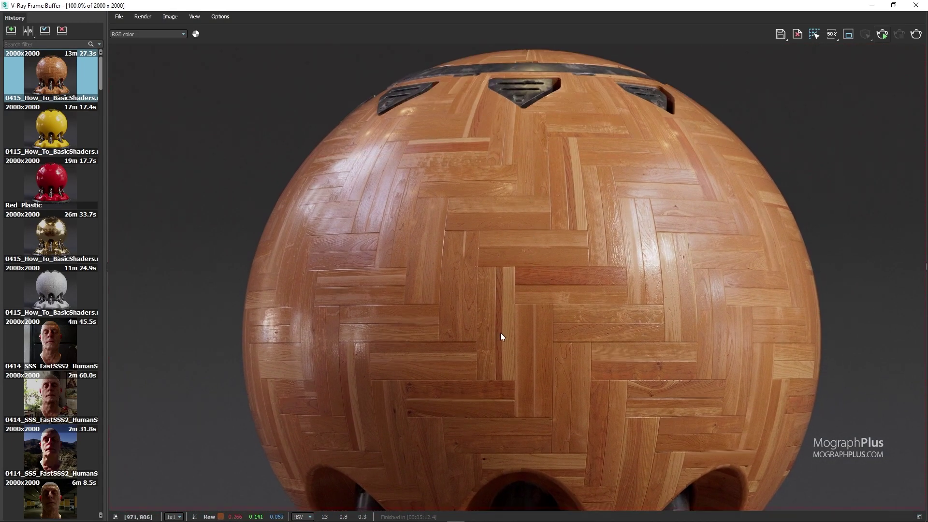
middle_drag(501, 335, 493, 289)
middle_drag(532, 364, 509, 204)
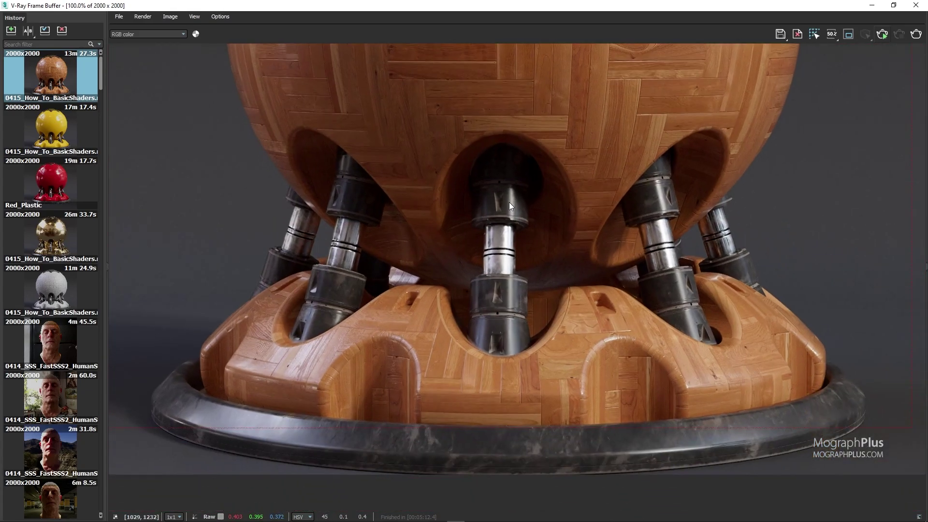
scroll(540, 260, down, 1)
scroll(541, 259, down, 1)
scroll(509, 228, up, 1)
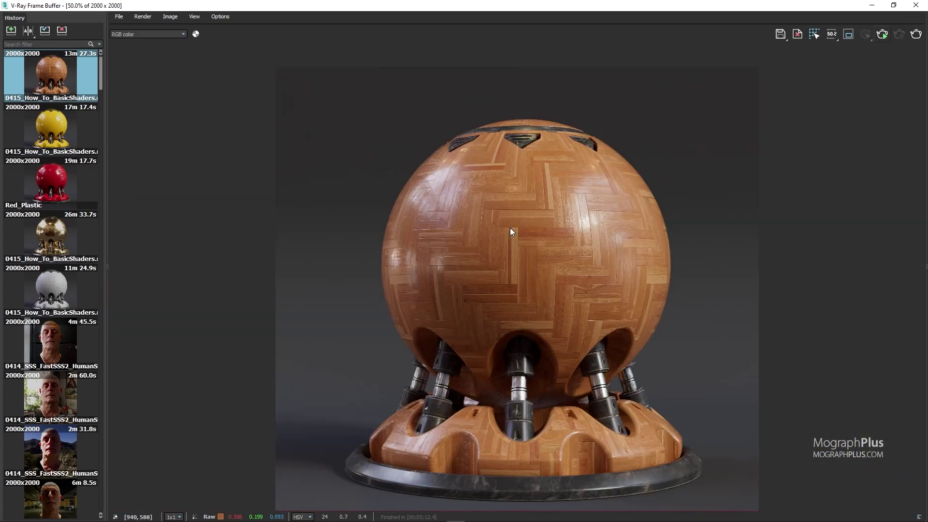
middle_drag(504, 225, 490, 201)
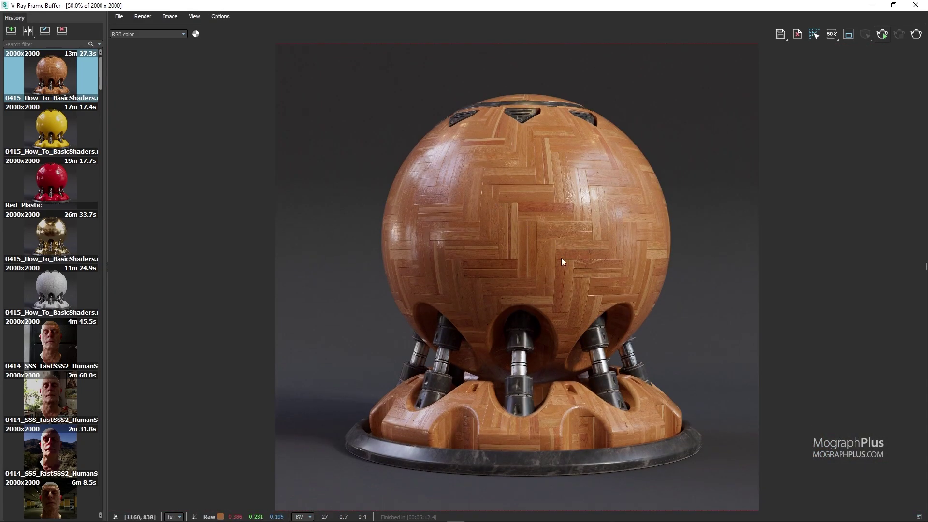
scroll(547, 199, up, 1)
middle_drag(548, 199, 537, 243)
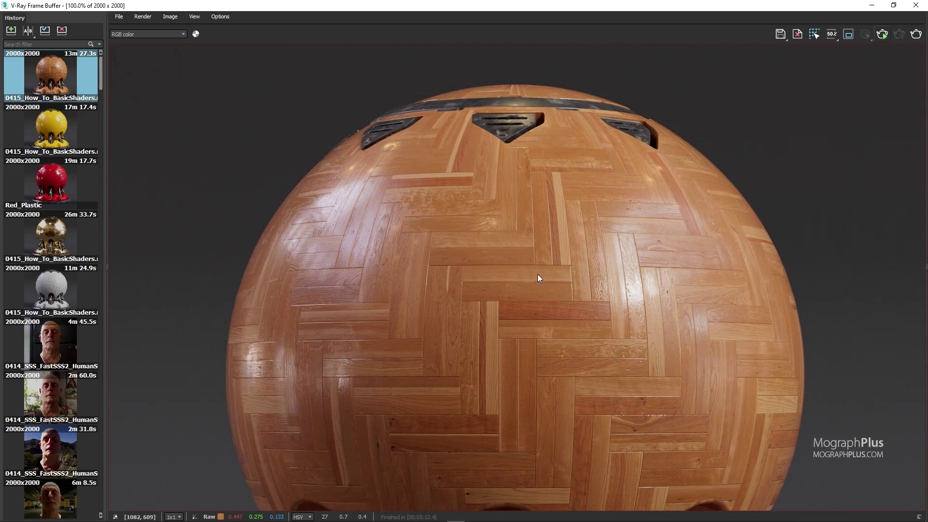
middle_drag(538, 274, 538, 212)
middle_drag(500, 318, 499, 172)
middle_drag(493, 339, 494, 179)
scroll(504, 198, down, 4)
middle_drag(476, 130, 475, 141)
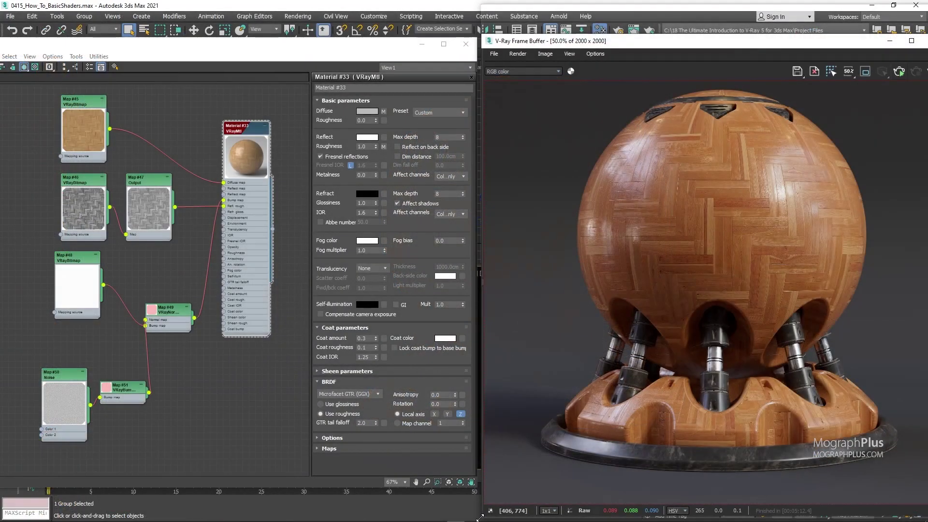
- Place the frame buffer beside the material editor, start interactive rendering, and add a new VRayMtl in an empty area of the node view
drag(480, 518, 481, 521)
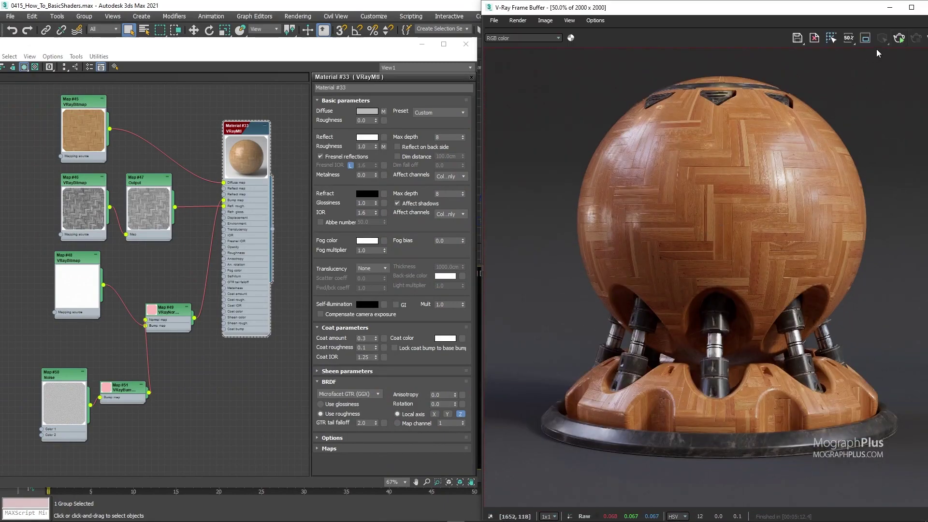
click(899, 38)
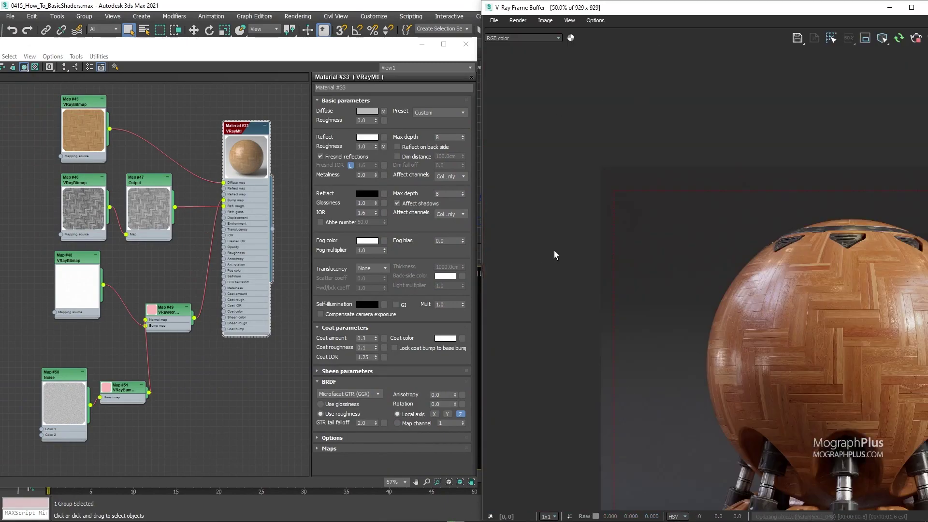
scroll(232, 171, down, 1)
middle_drag(234, 230, 94, 260)
scroll(649, 247, up, 1)
middle_drag(224, 230, 58, 242)
right_click(203, 212)
mouse_move(325, 250)
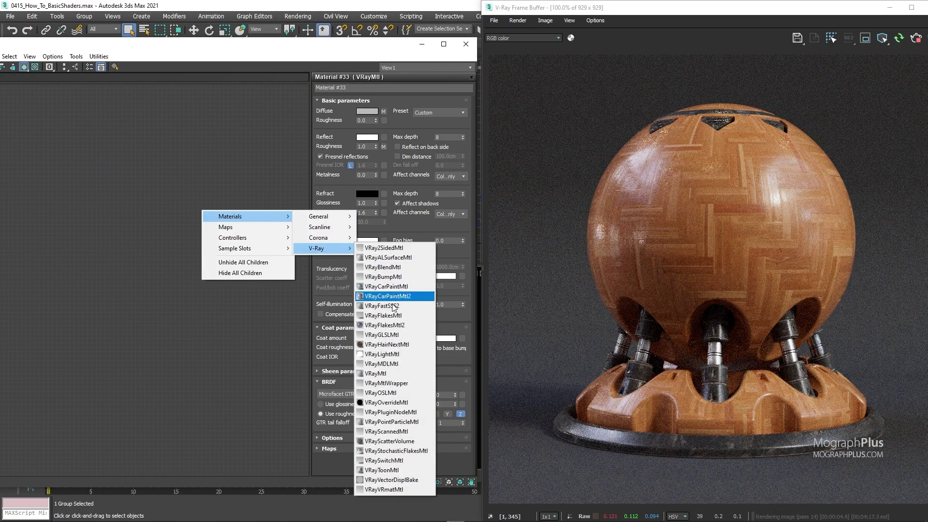
click(382, 374)
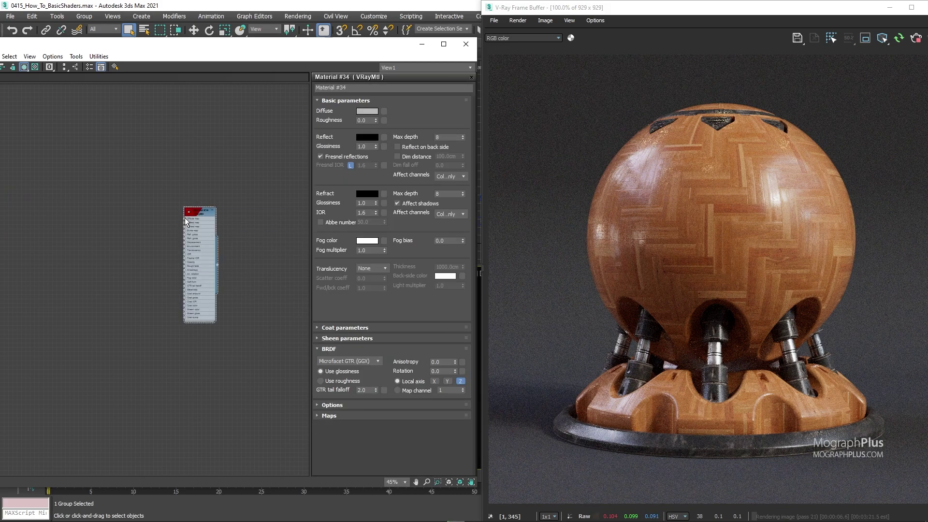
- Assign the new VRayMtl to the selected shader ball
scroll(190, 216, up, 6)
right_click(258, 134)
click(290, 141)
scroll(182, 179, down, 1)
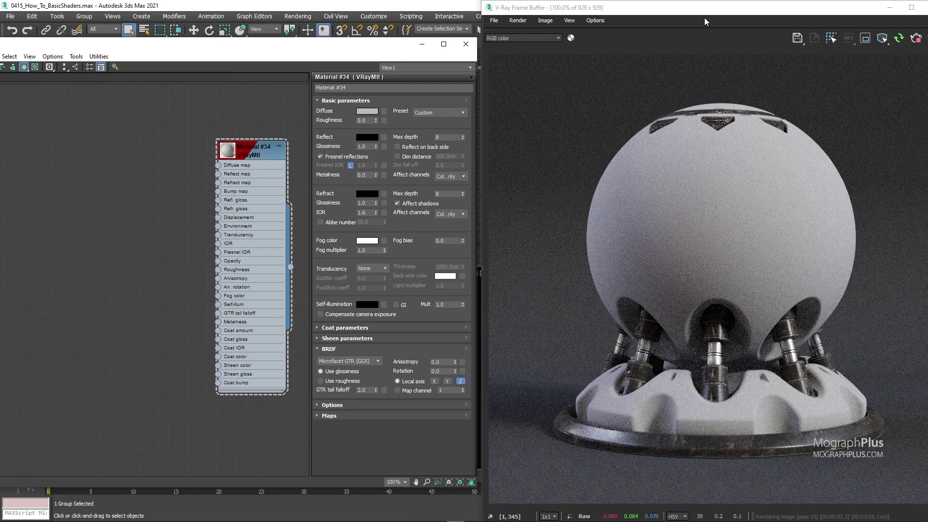
- Set the new material's BRDF to use roughness and arrange the frame buffer and material editor side by side
double_click(691, 2)
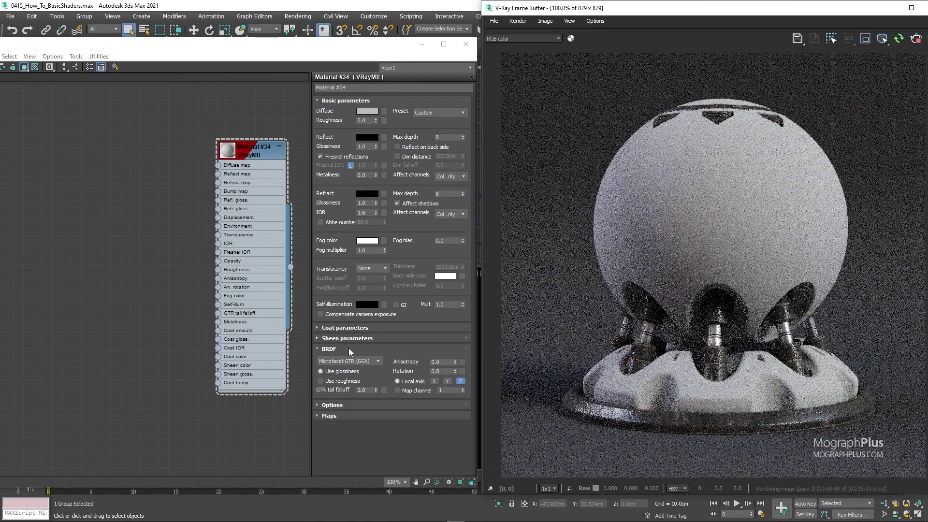
click(341, 381)
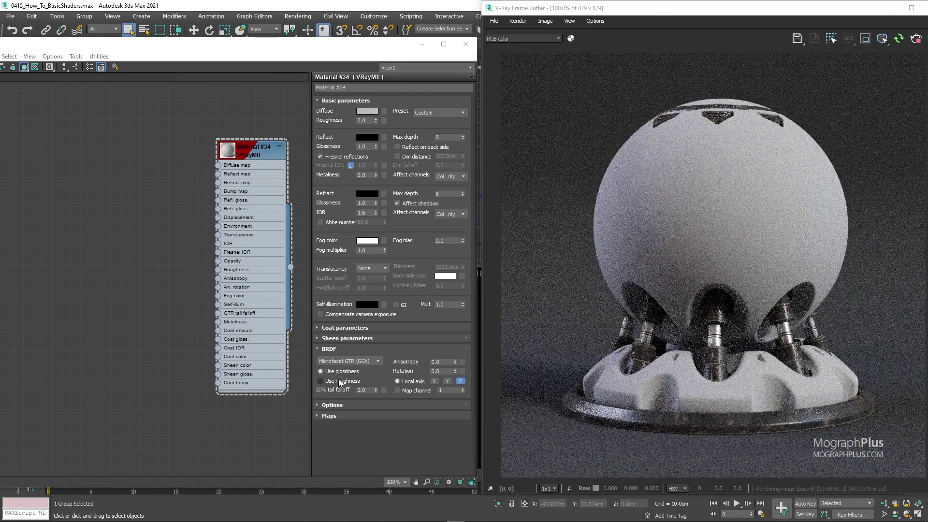
drag(650, 12, 633, 12)
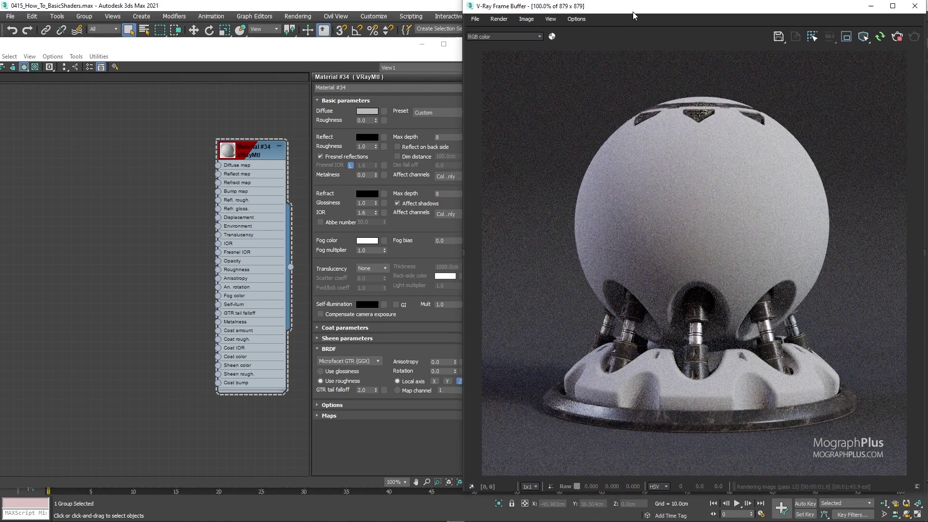
drag(370, 49, 340, 47)
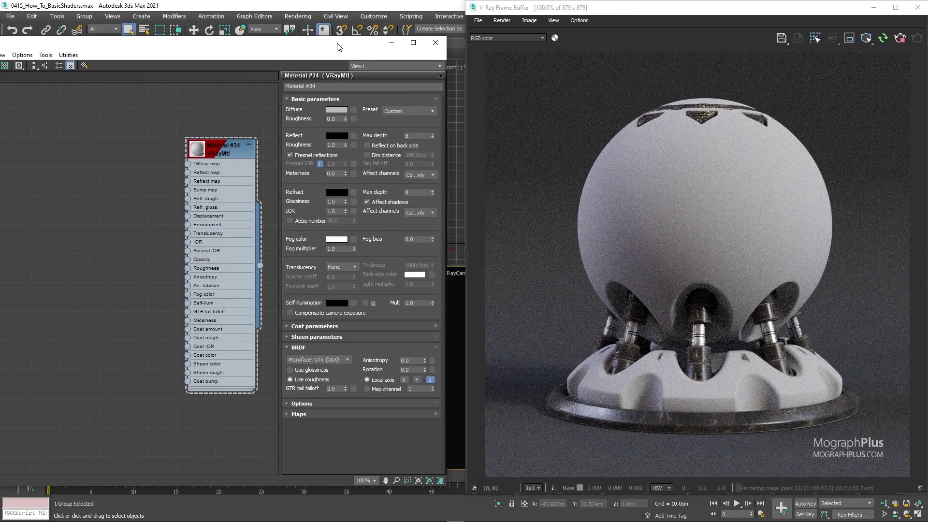
- Add a VRayBitmap map and load the Concrete_01_d image into it
right_click(6, 197)
mouse_move(31, 201)
mouse_move(122, 243)
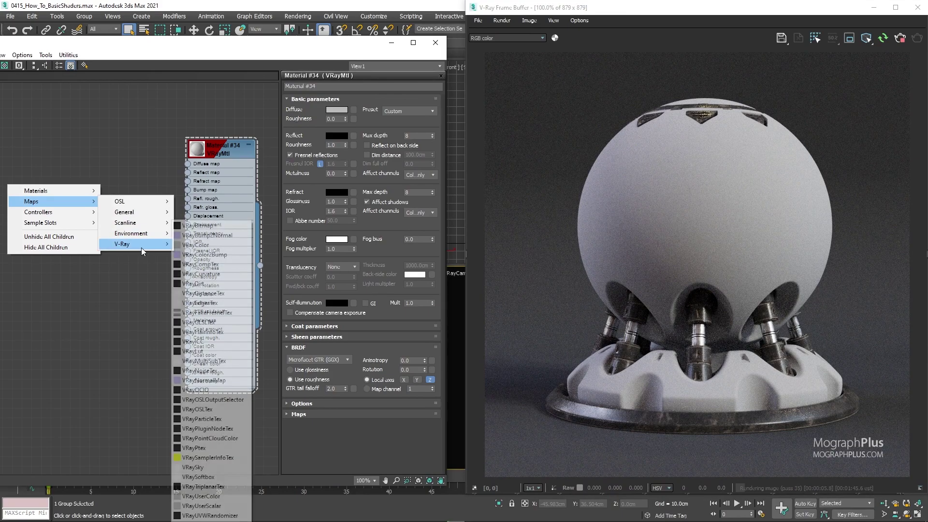
click(208, 226)
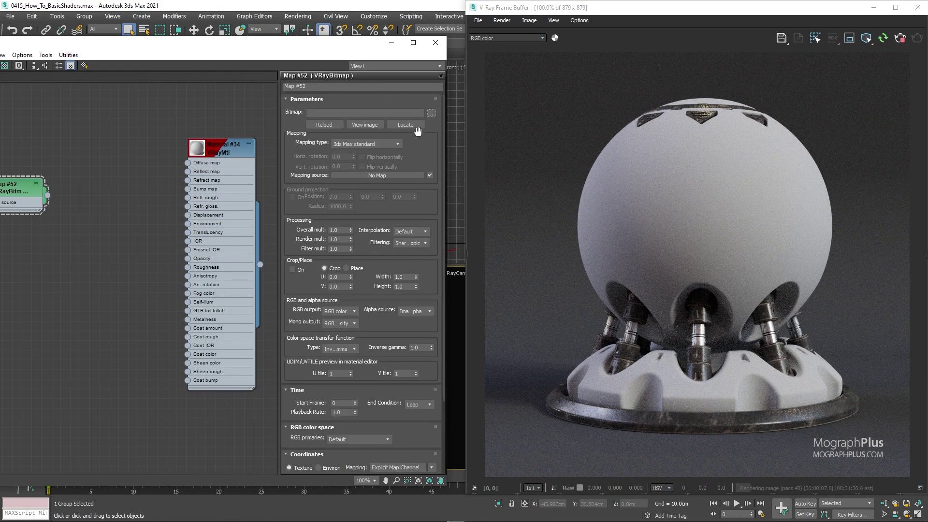
click(432, 113)
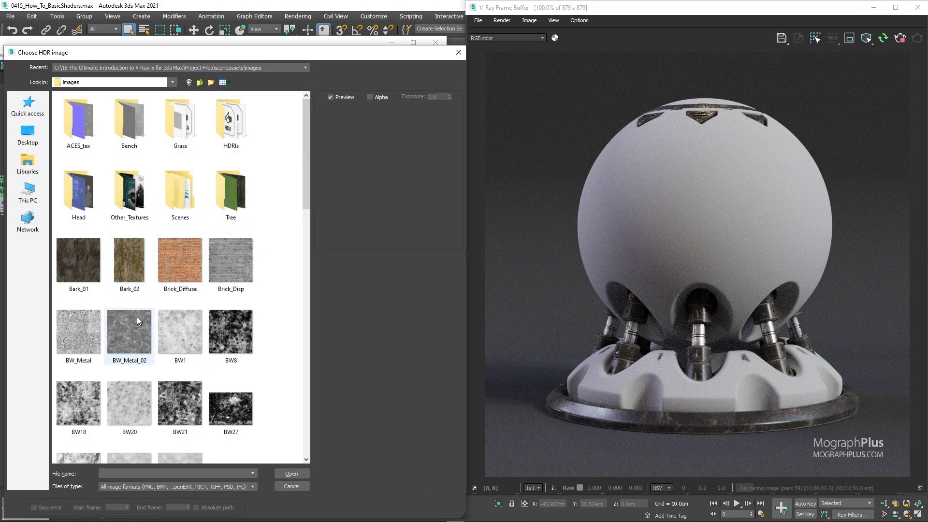
scroll(137, 318, down, 3)
scroll(136, 320, down, 5)
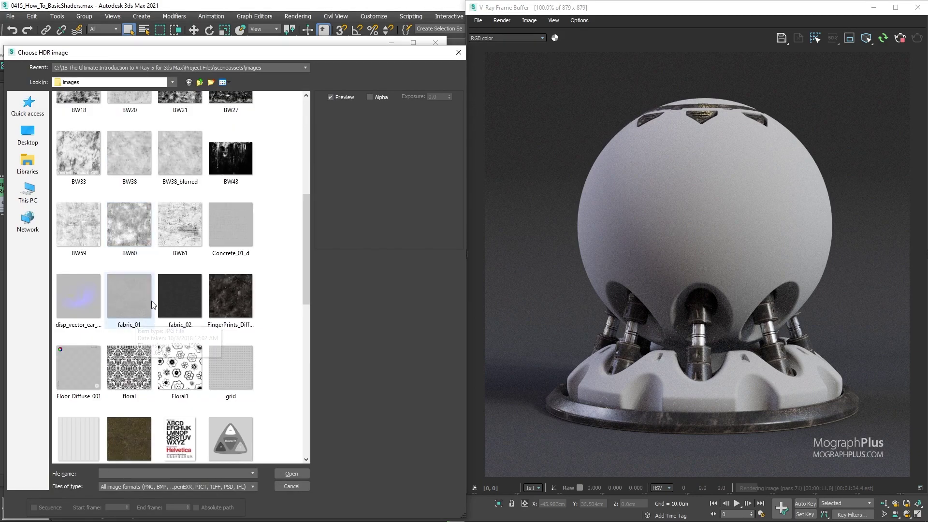
double_click(233, 228)
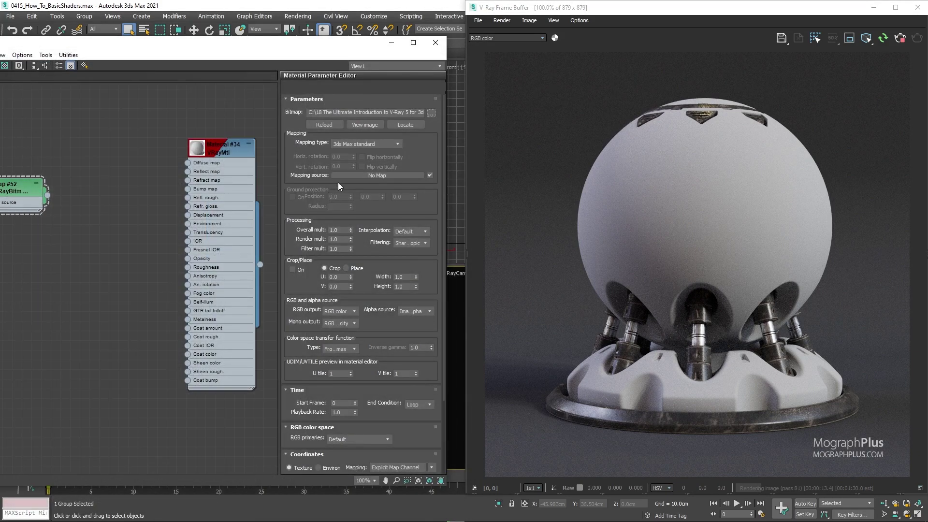
- Move the concrete bitmap node closer to the material and view its image at full size
click(222, 148)
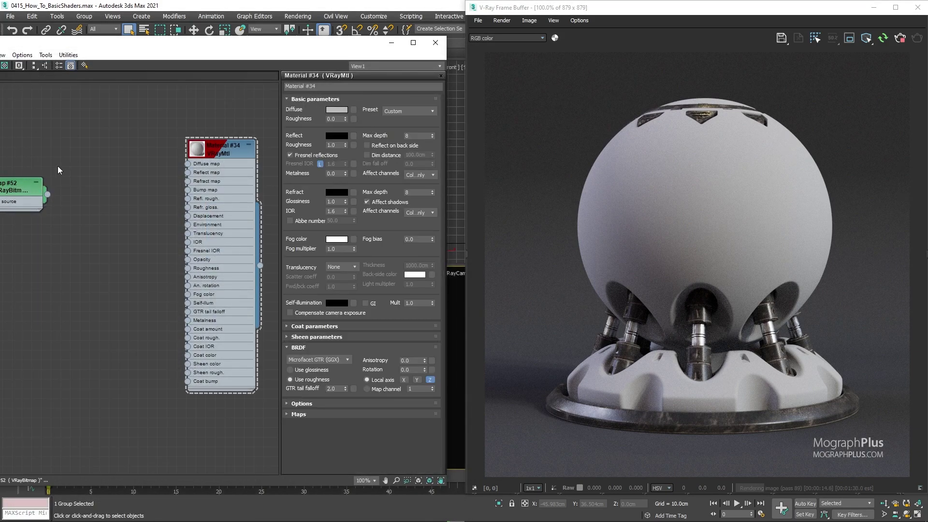
double_click(19, 186)
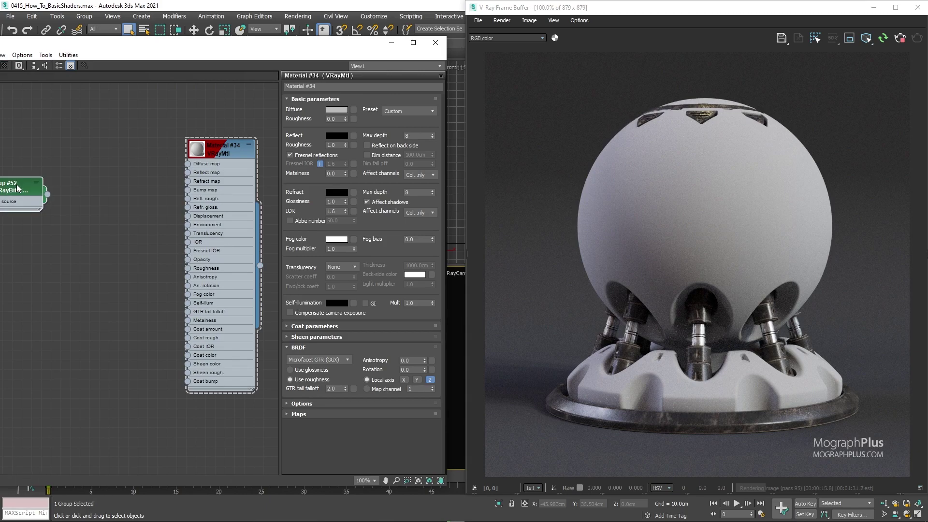
drag(20, 186, 117, 185)
click(361, 126)
drag(719, 24, 311, 52)
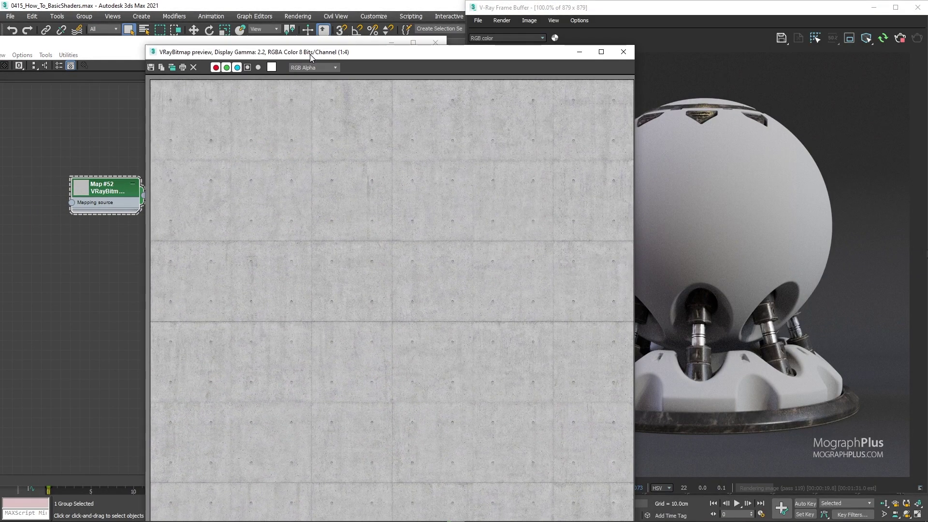
click(603, 50)
scroll(214, 201, up, 2)
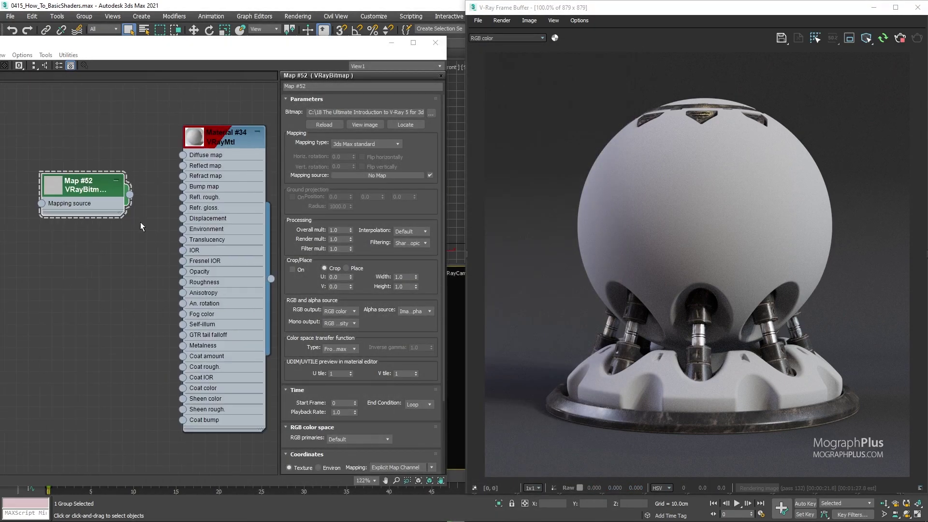
- Connect the concrete bitmap to the VRayMtl's Diffuse map, enlarge the bitmap node's preview, and move the node away from the material
drag(130, 195, 182, 154)
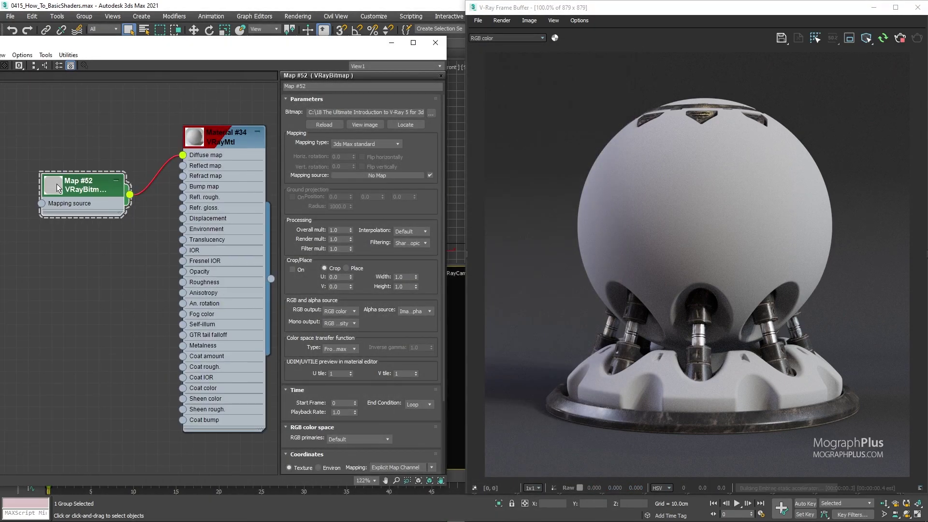
double_click(54, 186)
scroll(117, 295, down, 4)
middle_drag(100, 300, 140, 276)
drag(126, 179, 92, 179)
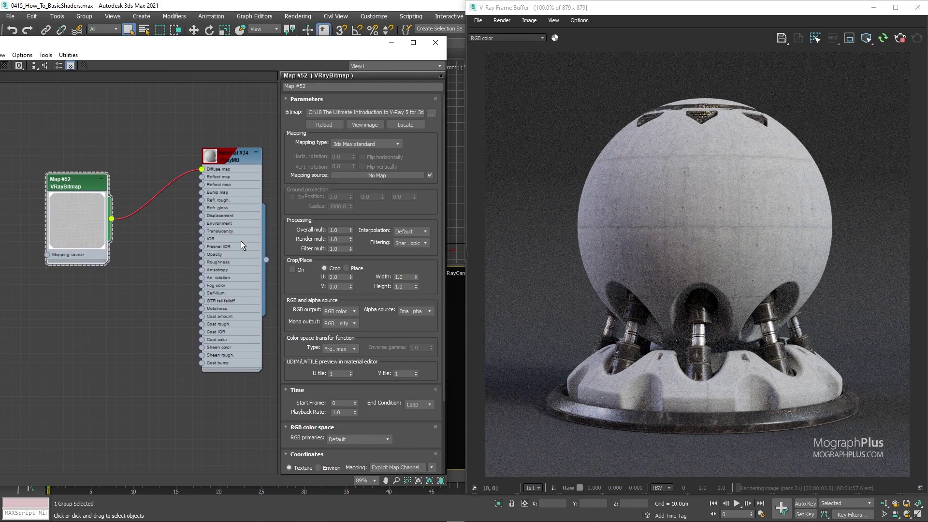
- Add an Output map fed by the concrete bitmap and enlarge its node preview
drag(317, 394, 317, 340)
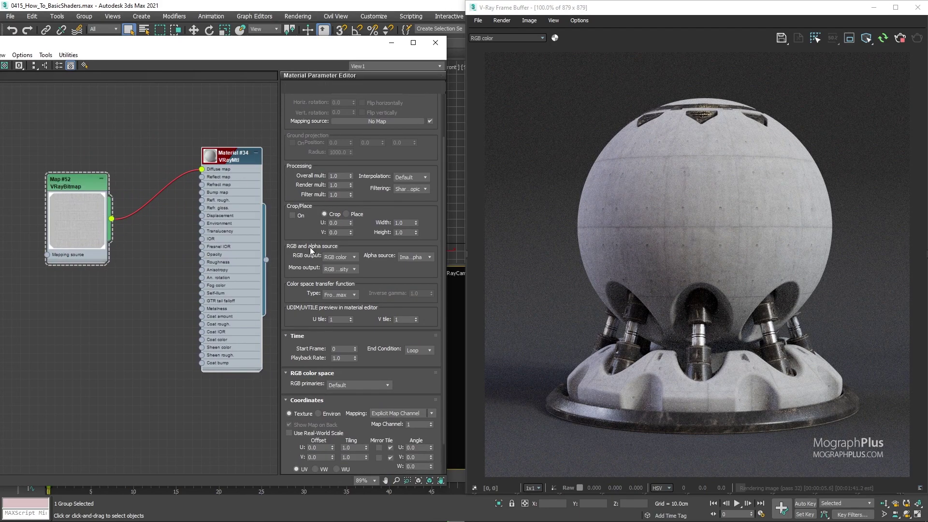
double_click(233, 156)
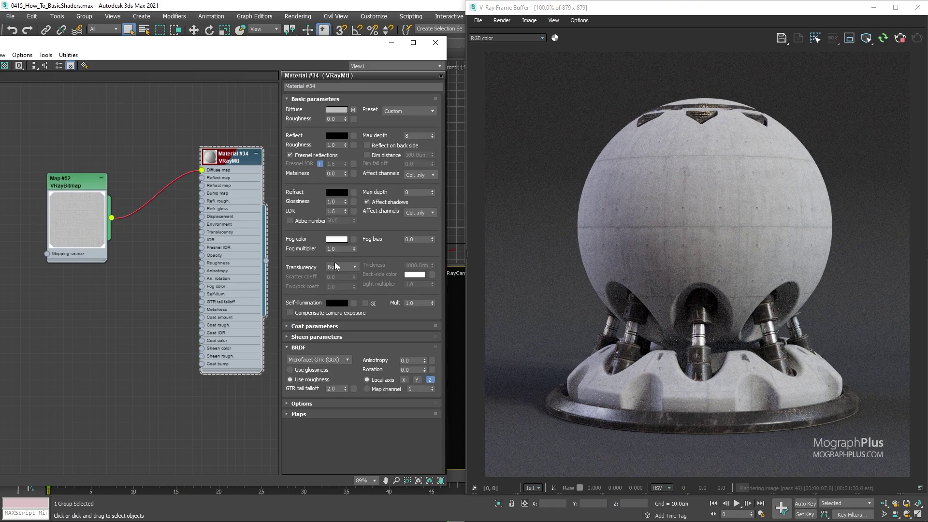
scroll(176, 212, up, 2)
drag(96, 220, 142, 269)
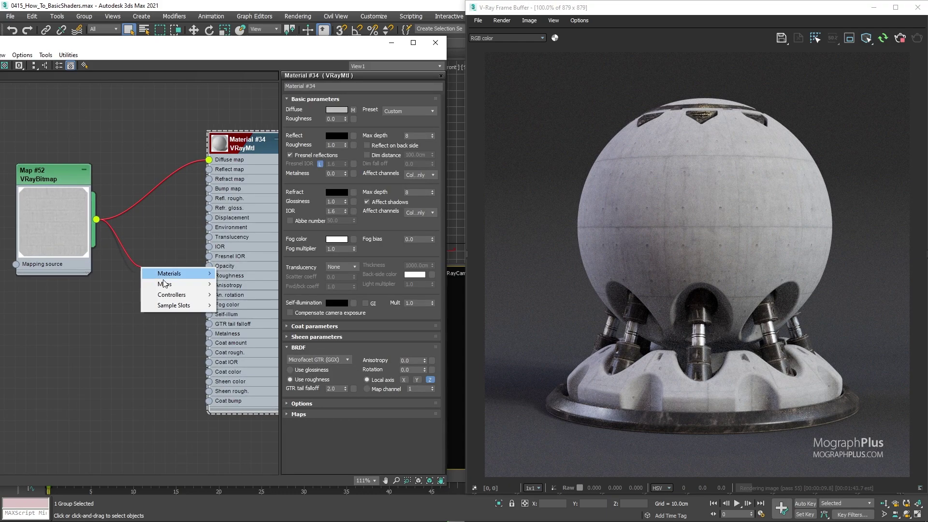
mouse_move(164, 284)
mouse_move(240, 295)
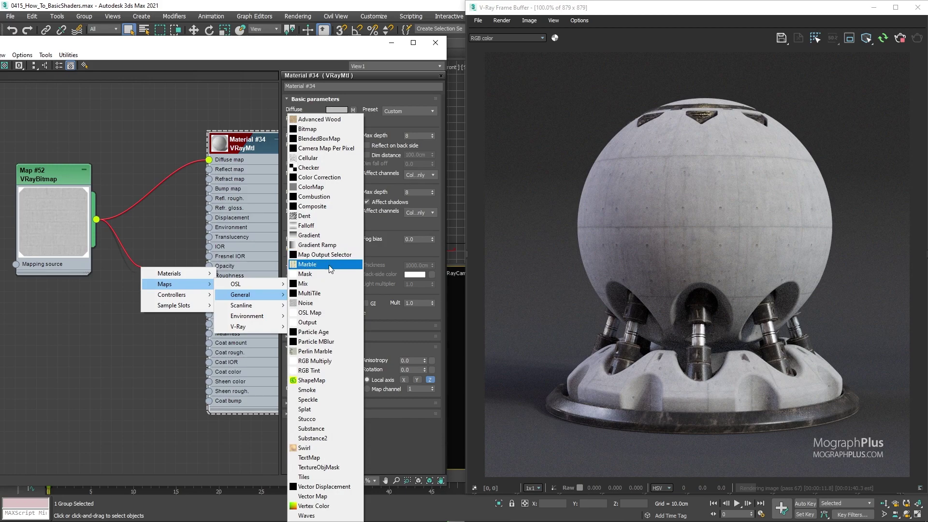
click(329, 321)
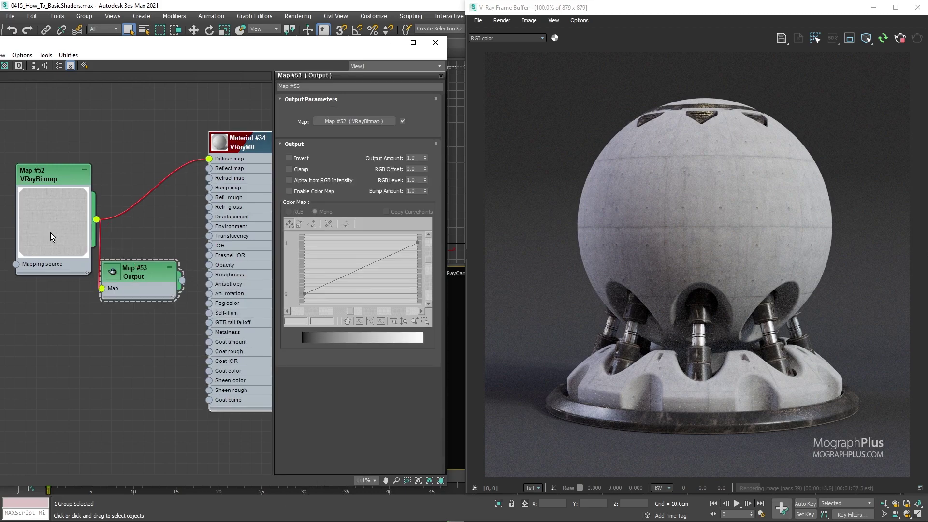
drag(132, 272, 128, 267)
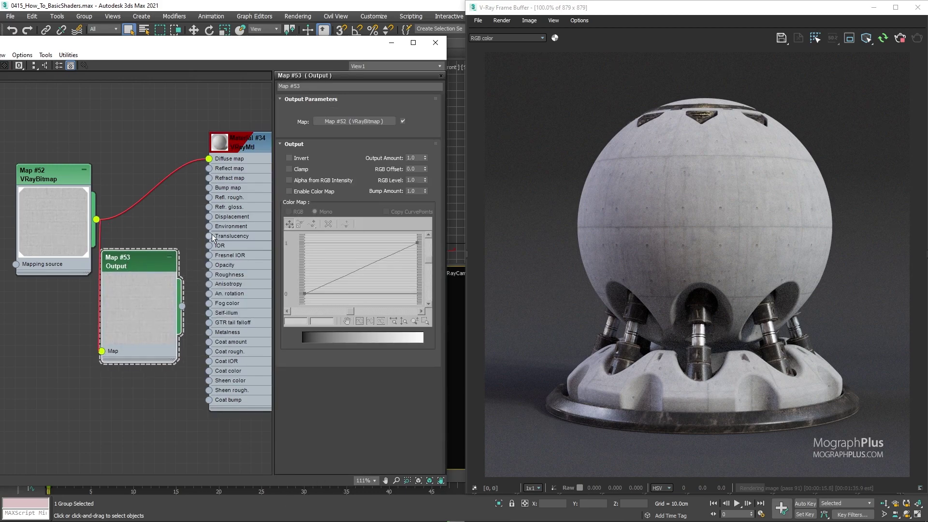
- Invert the Output map and connect it to the concrete VRayMtl's reflection roughness
click(294, 156)
scroll(175, 285, up, 1)
drag(183, 307, 212, 188)
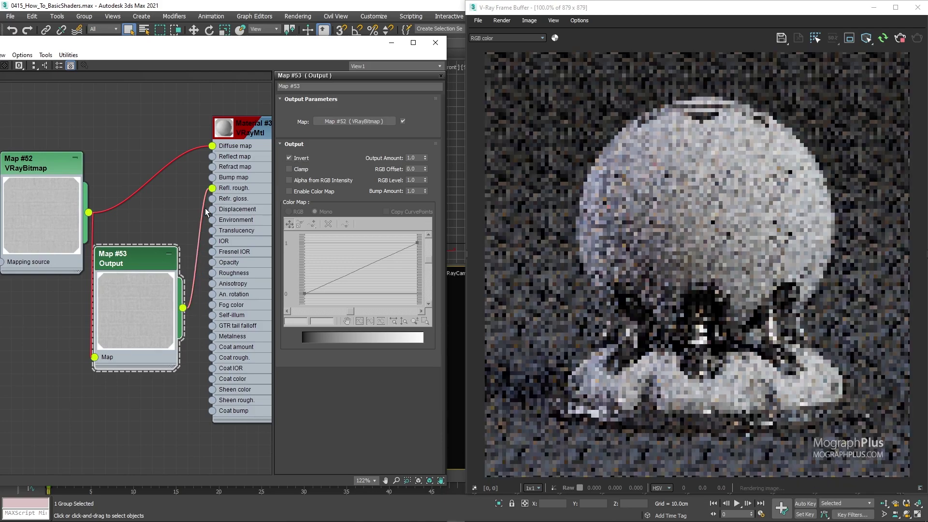
- Set the concrete VRayMtl's Reflect color to pure white (RGB 255, 255, 255)
double_click(252, 134)
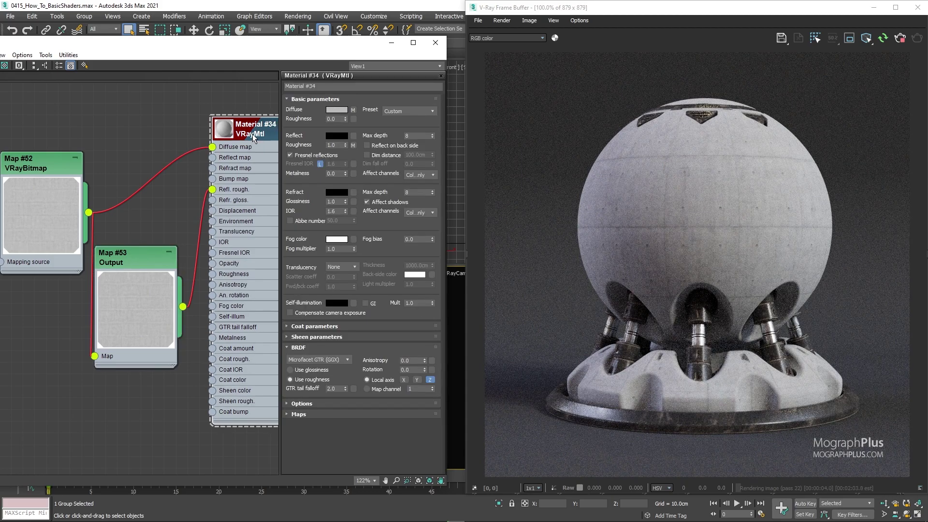
click(336, 136)
drag(348, 112, 368, 112)
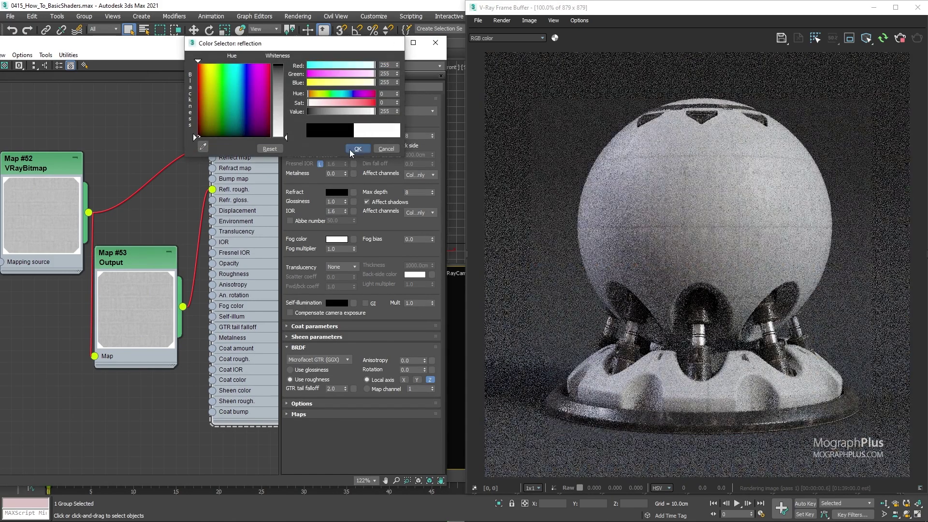
click(350, 149)
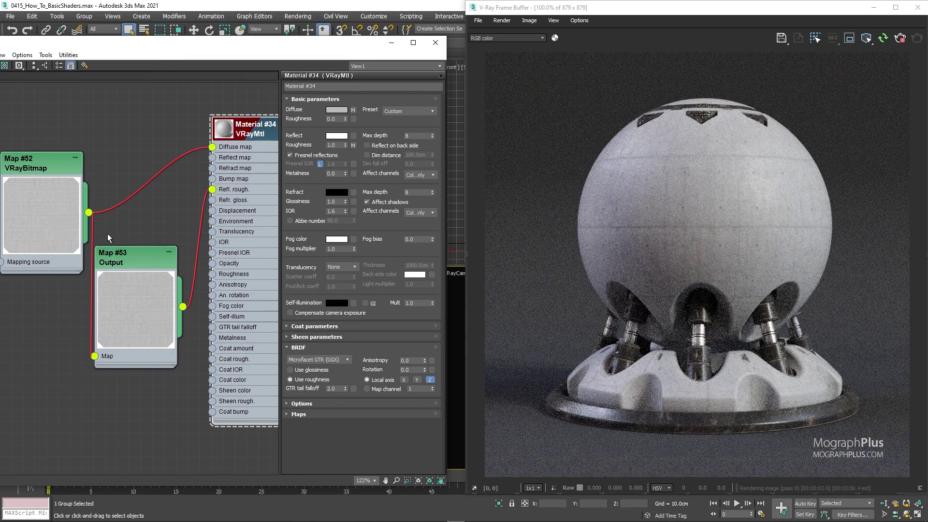
- Add a VRayNormalMap with the concrete bitmap feeding its Bump map input, and display its parameters
scroll(116, 230, down, 3)
drag(101, 191, 117, 365)
mouse_move(145, 381)
mouse_move(237, 429)
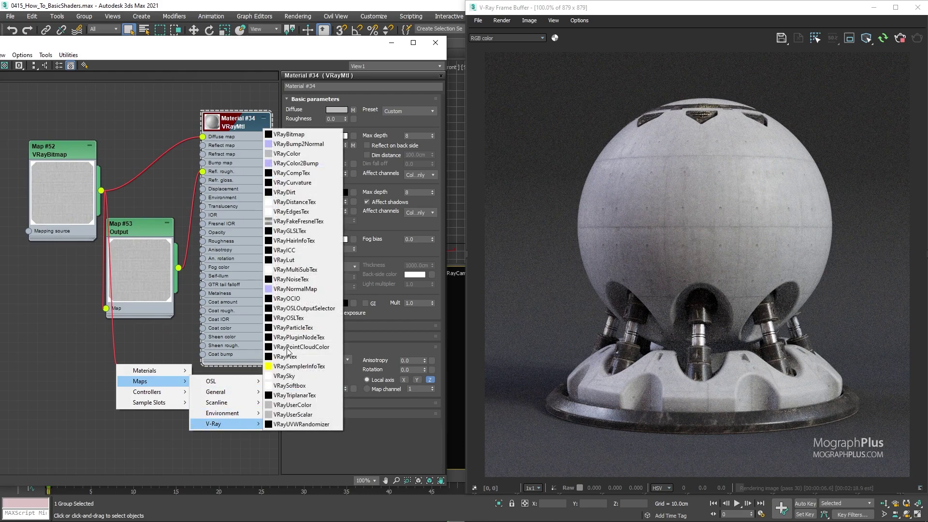
click(295, 289)
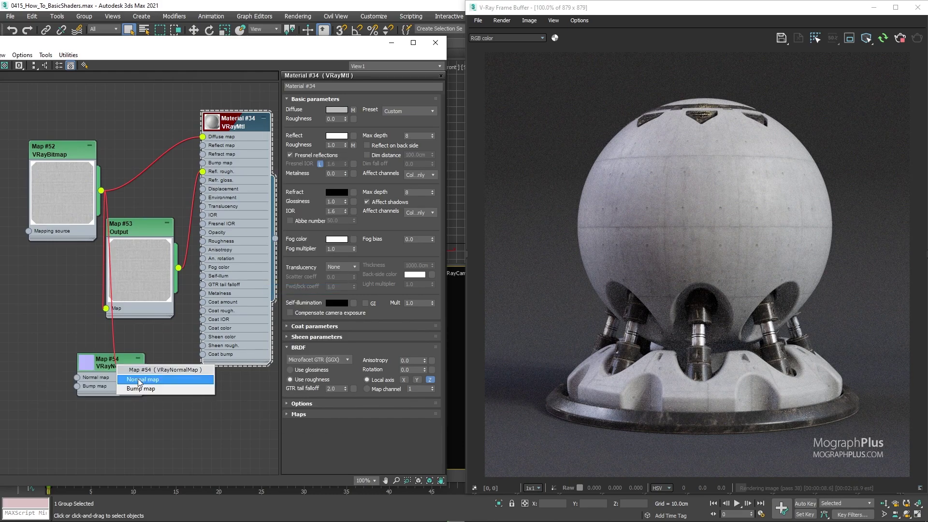
click(147, 388)
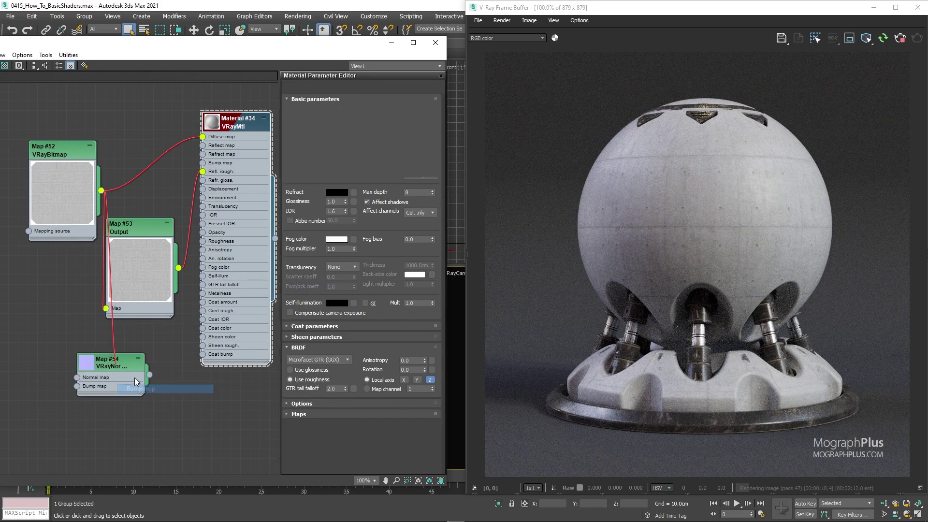
double_click(121, 361)
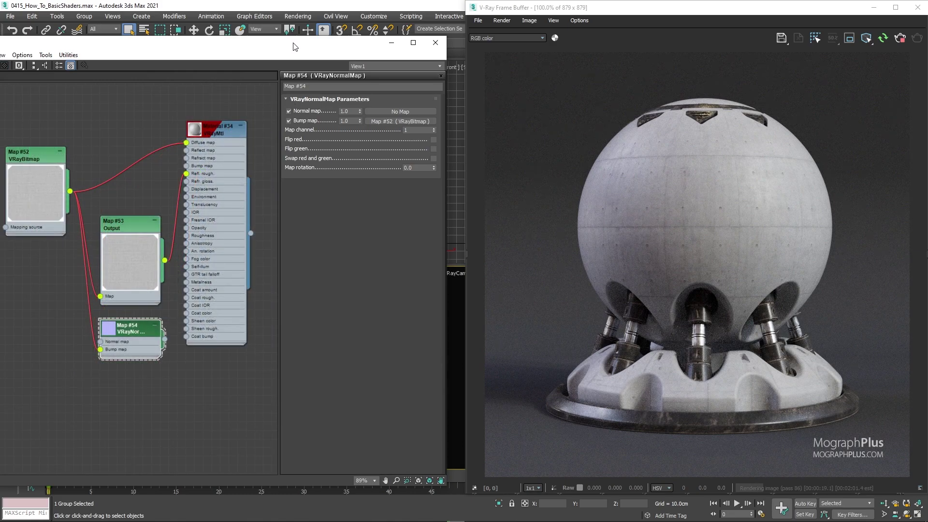
- Connect the VRayNormalMap to the concrete VRayMtl's Bump map and set the normal map's bump multiplier to 0.3
drag(295, 46, 321, 63)
drag(190, 359, 213, 184)
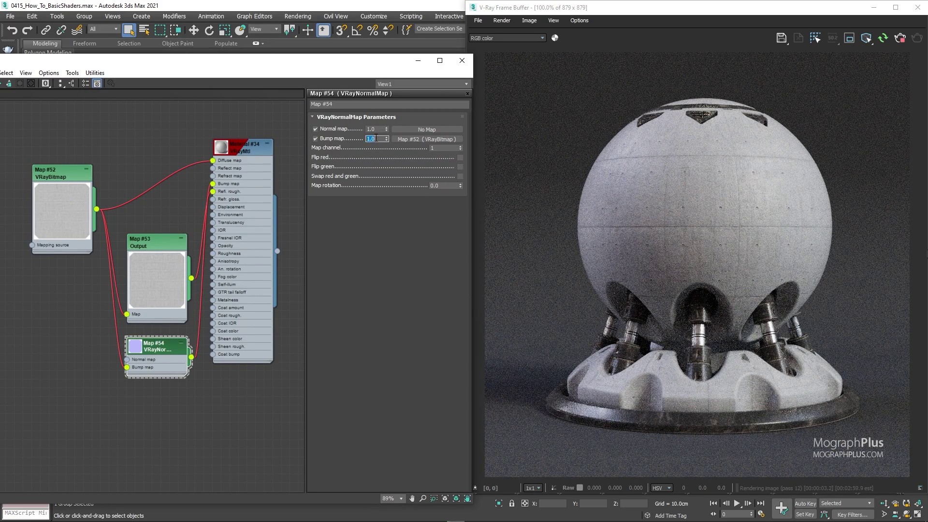
text(3)
key(Return)
scroll(113, 307, down, 10)
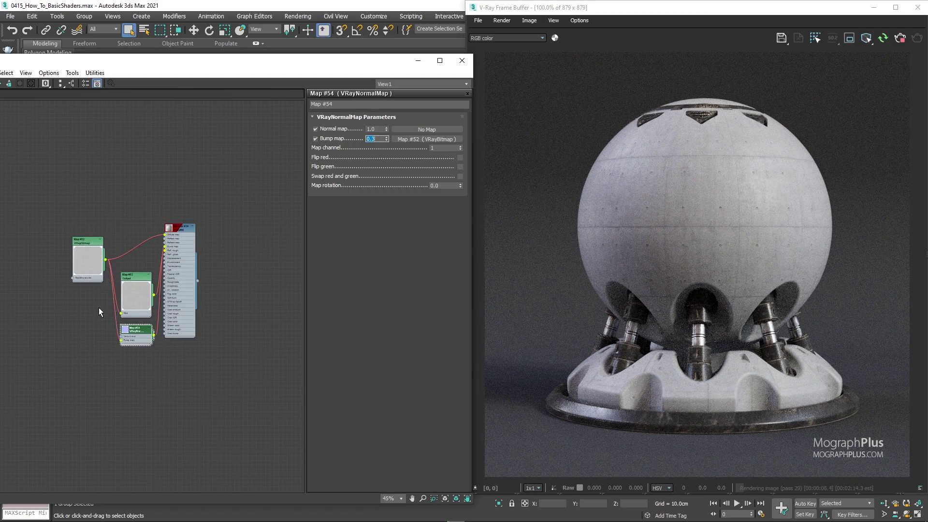
scroll(193, 297, up, 5)
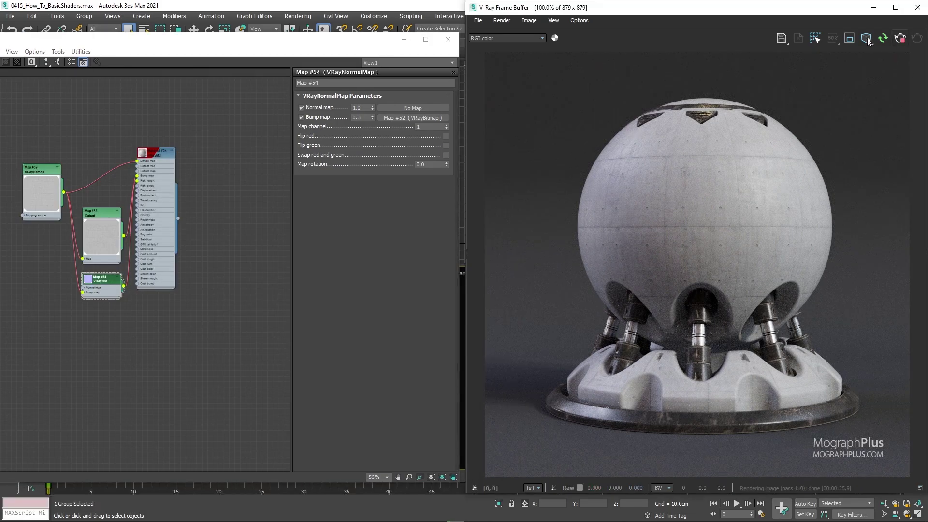
- Clear all channels in the frame buffer and load the 2000x2000 concrete render from the render history
click(798, 39)
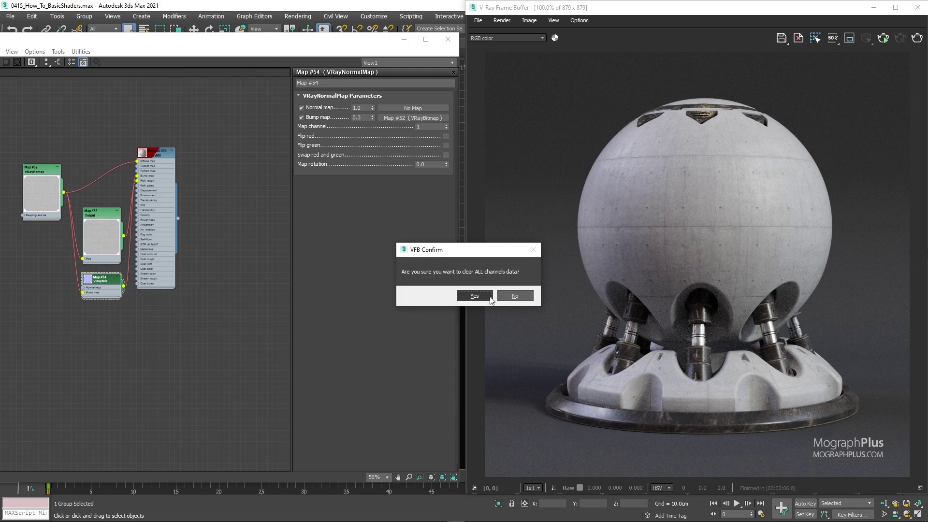
click(479, 300)
click(465, 237)
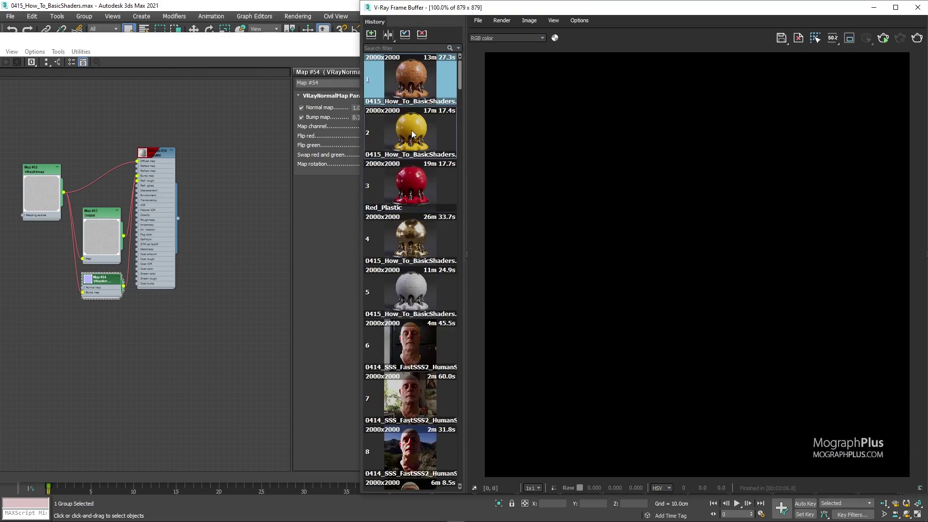
click(434, 282)
double_click(434, 282)
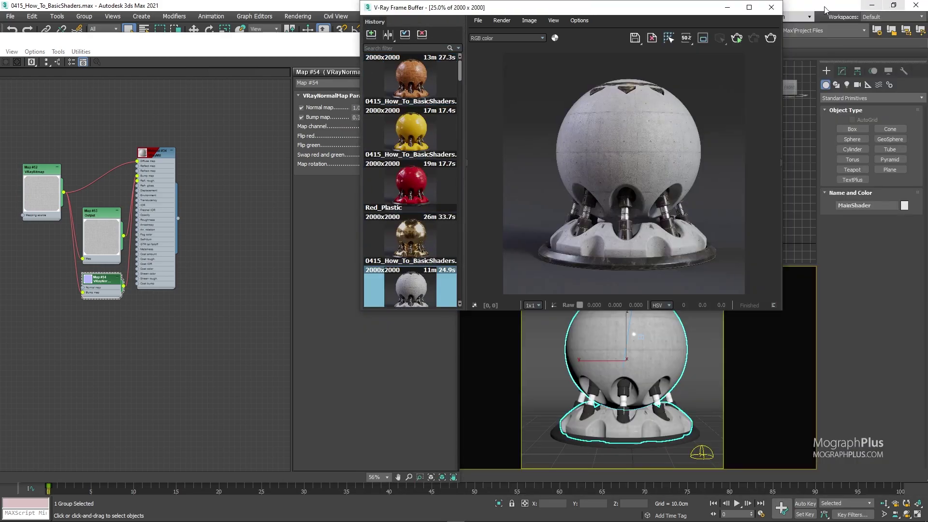
- Maximize the frame buffer and examine the concrete render up close, from the top of the sphere down to the base
click(750, 7)
scroll(572, 271, up, 2)
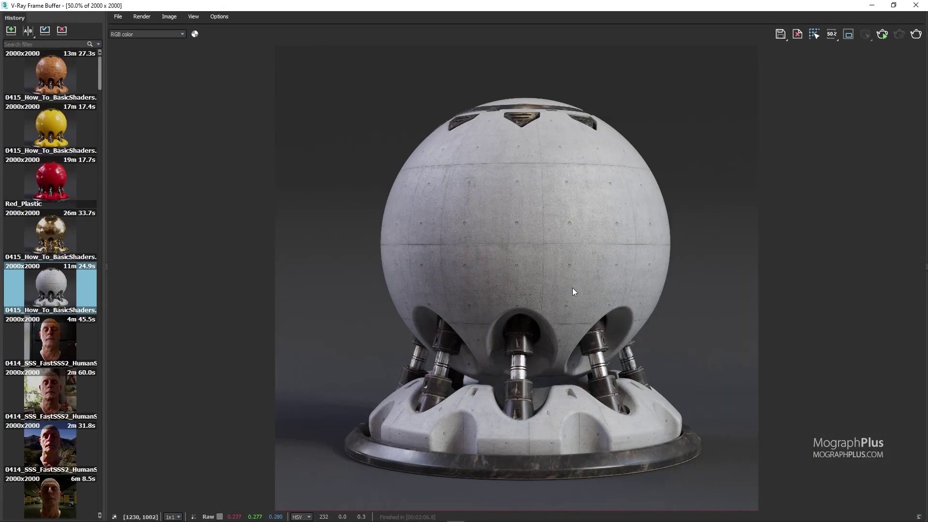
scroll(572, 288, up, 2)
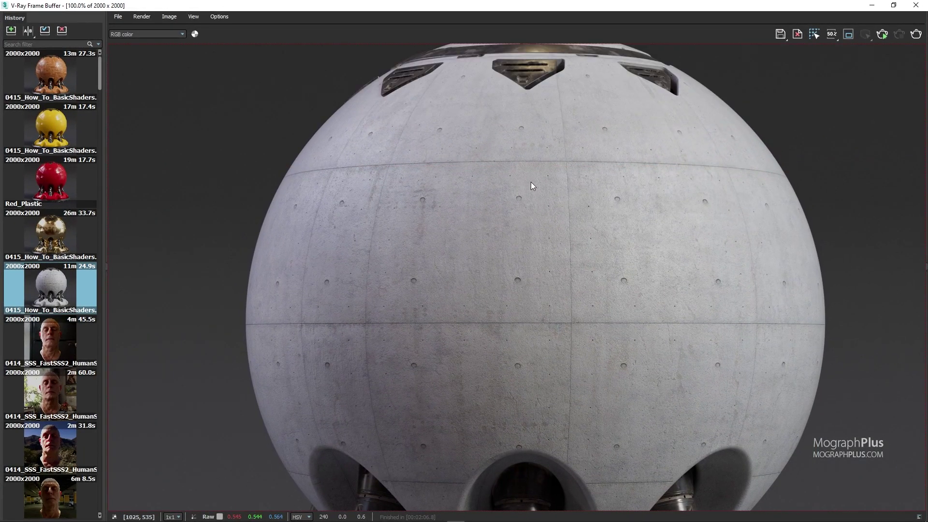
middle_drag(532, 170, 537, 225)
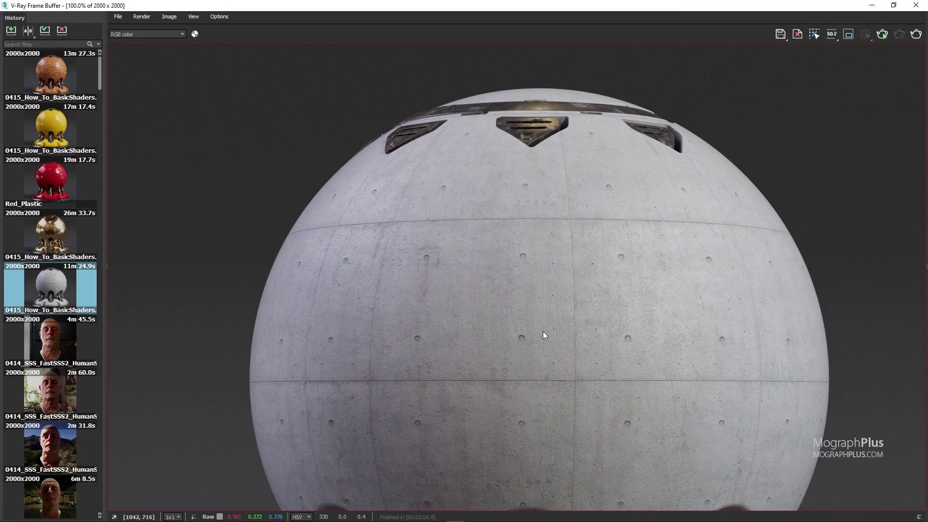
middle_drag(549, 392, 539, 279)
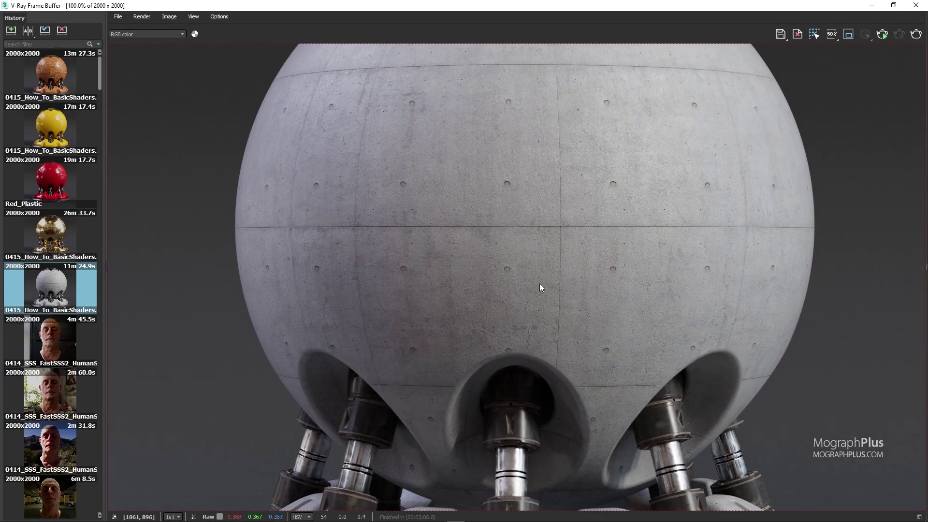
middle_drag(556, 398, 586, 193)
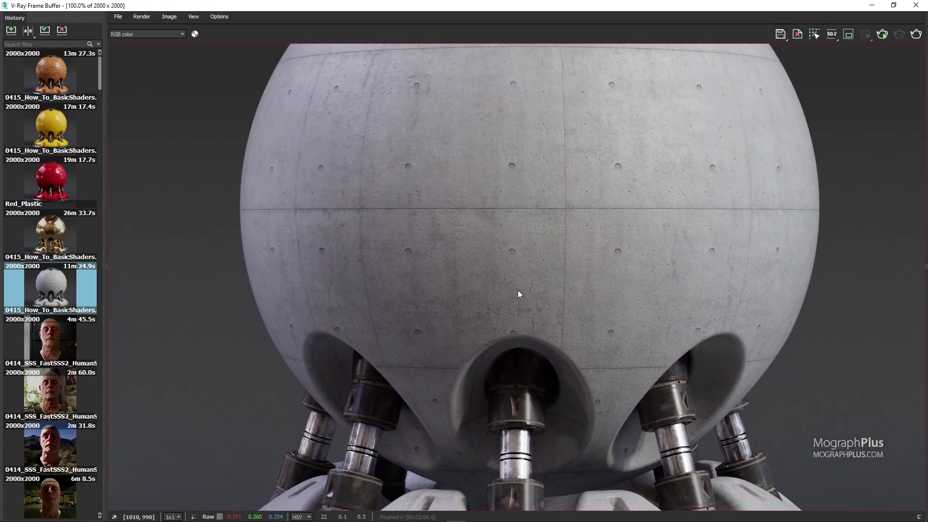
scroll(501, 228, down, 5)
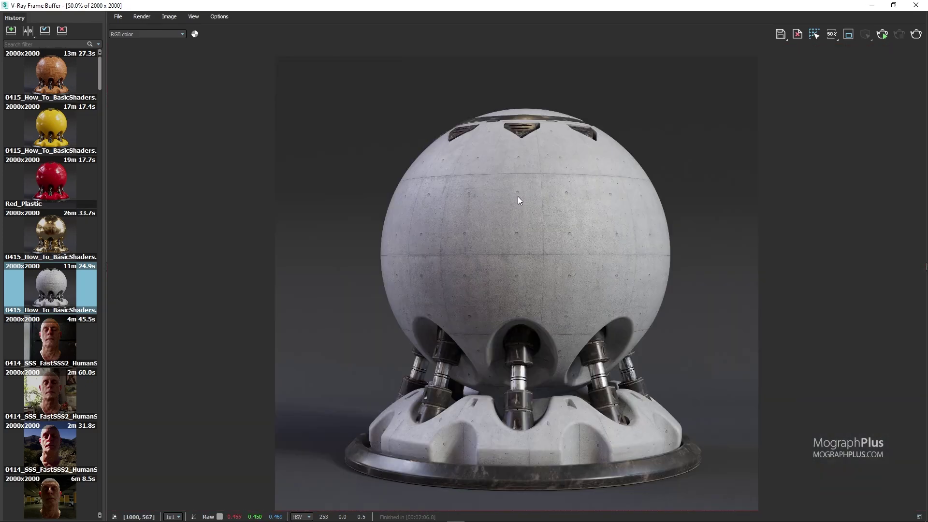
middle_drag(576, 216, 566, 196)
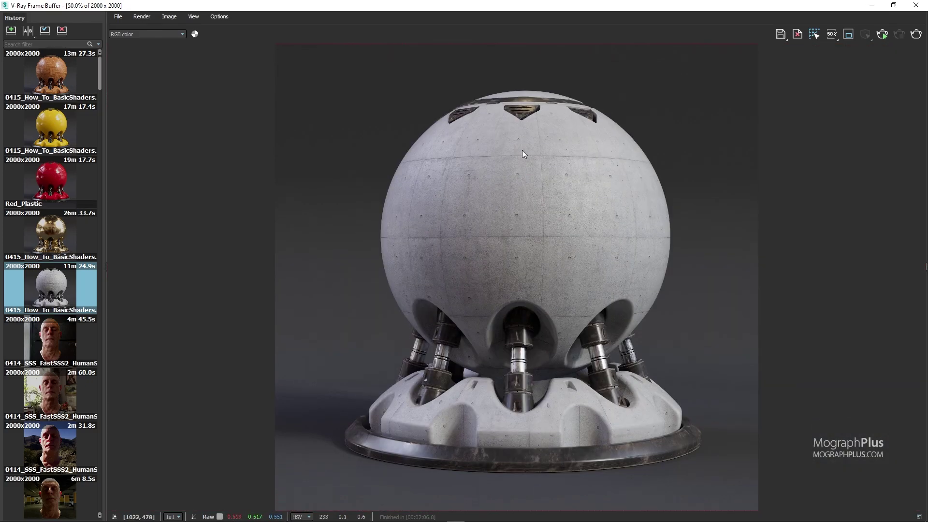
scroll(523, 153, up, 5)
middle_drag(514, 143, 498, 208)
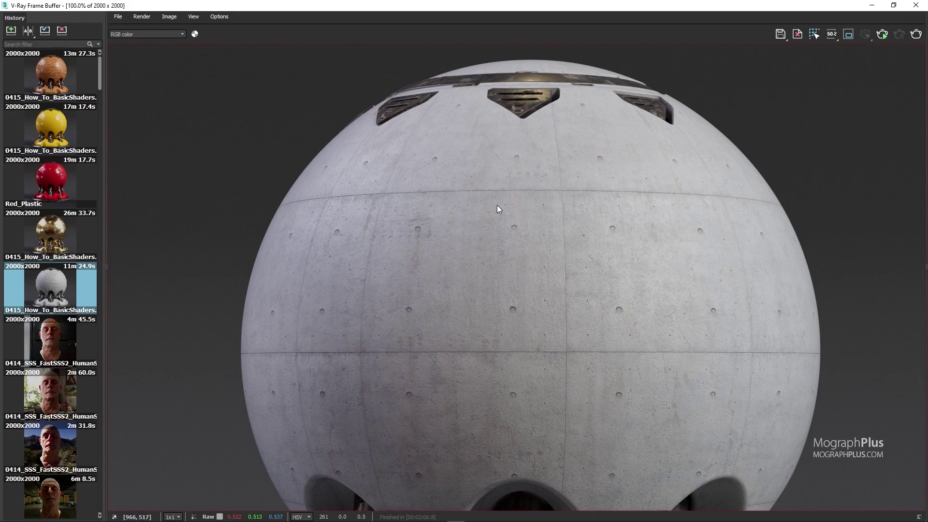
middle_drag(518, 322, 535, 286)
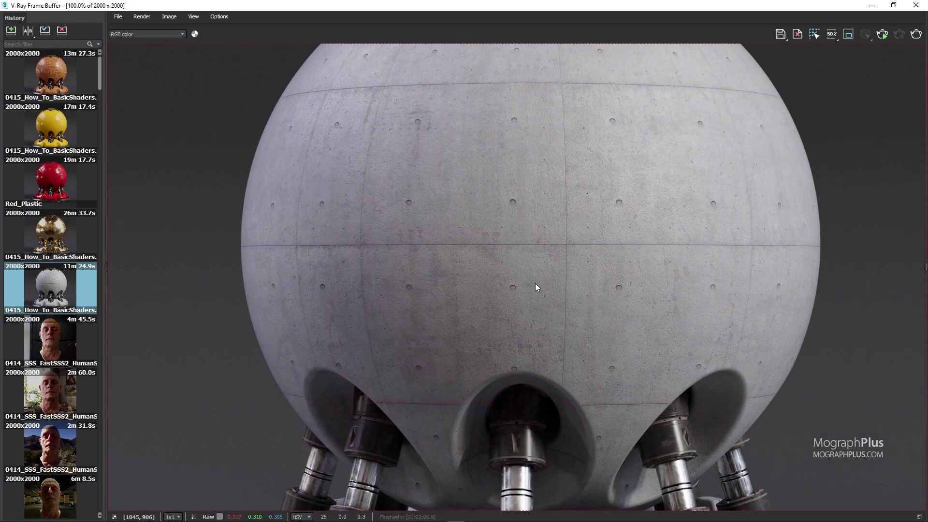
middle_drag(528, 331, 539, 155)
middle_drag(542, 306, 539, 228)
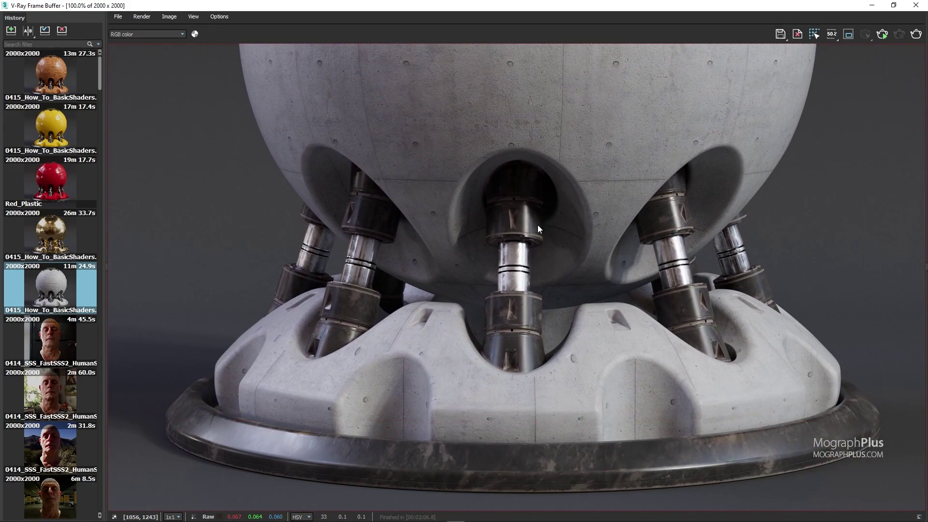
scroll(474, 265, down, 5)
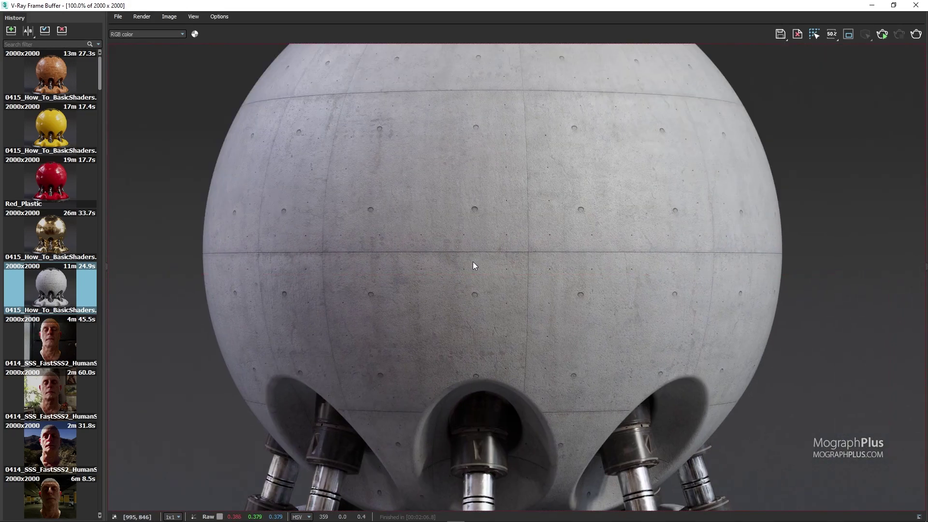
- Restore the frame buffer to a floating window, hide the render history, and enlarge the window beside the material editor
double_click(735, 4)
drag(755, 18, 732, 14)
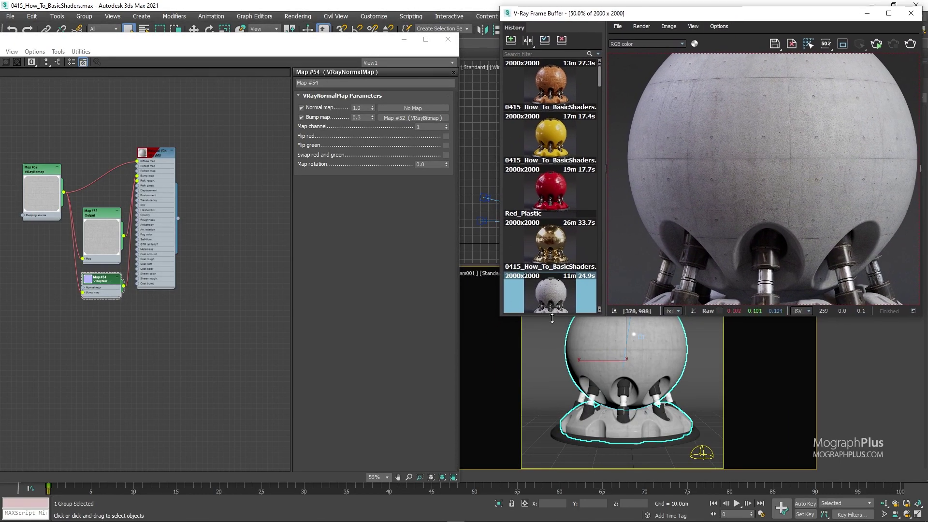
click(606, 208)
drag(501, 316, 448, 490)
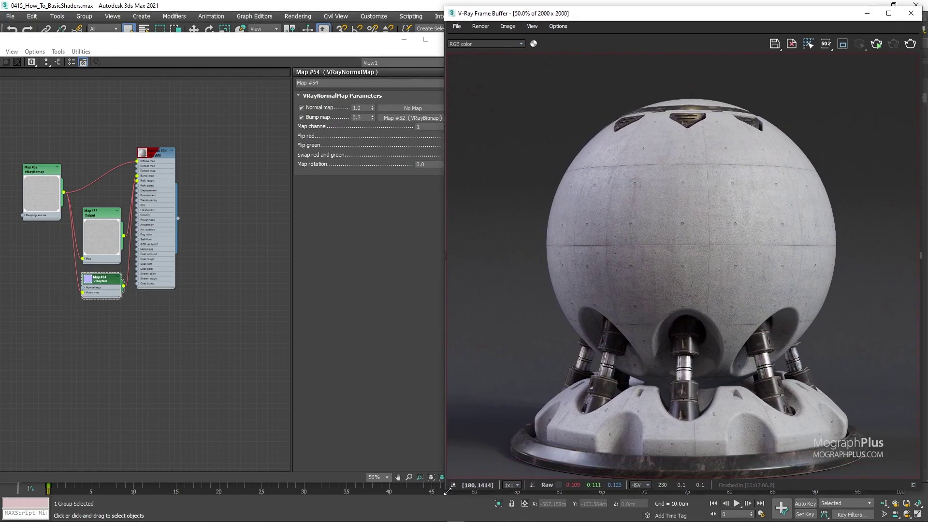
- Add a new VRayMtl in empty space beside the concrete material's nodes
middle_drag(191, 258, 85, 284)
right_click(154, 223)
mouse_move(222, 233)
mouse_move(271, 260)
click(339, 385)
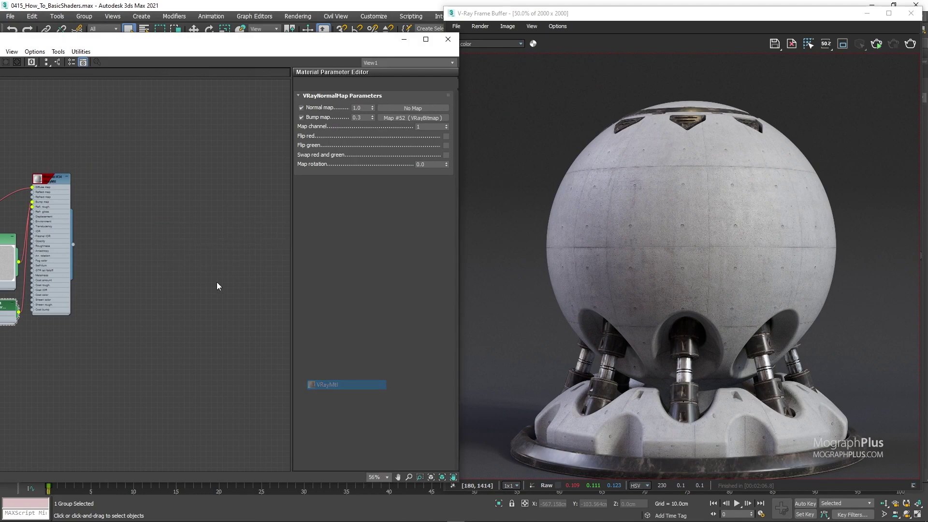
drag(170, 224, 244, 202)
- Assign the new VRayMtl to the selected shader ball
middle_drag(193, 181, 99, 162)
right_click(138, 184)
click(193, 196)
scroll(187, 171, up, 3)
middle_drag(149, 187, 204, 165)
- Apply the Gold preset to the new VRayMtl and shift the material editor window clear of the frame buffer
click(411, 109)
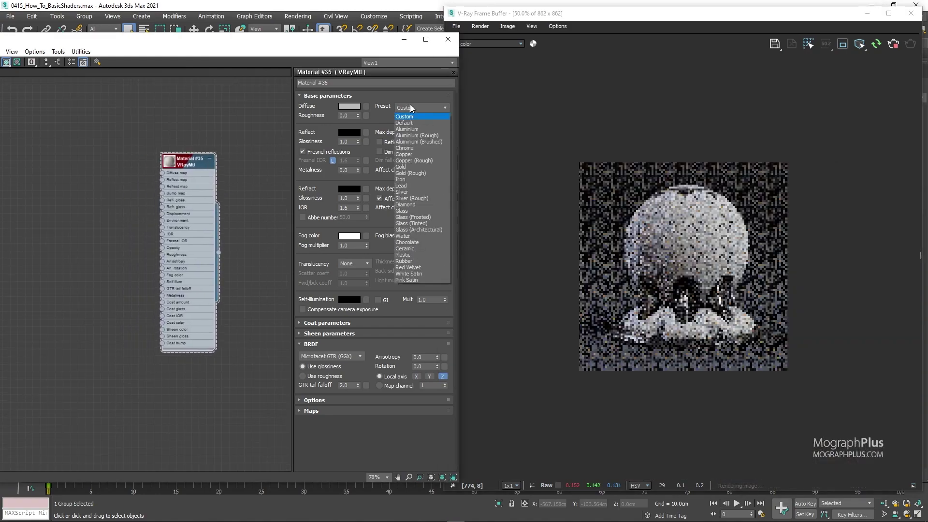
click(412, 168)
scroll(483, 126, up, 2)
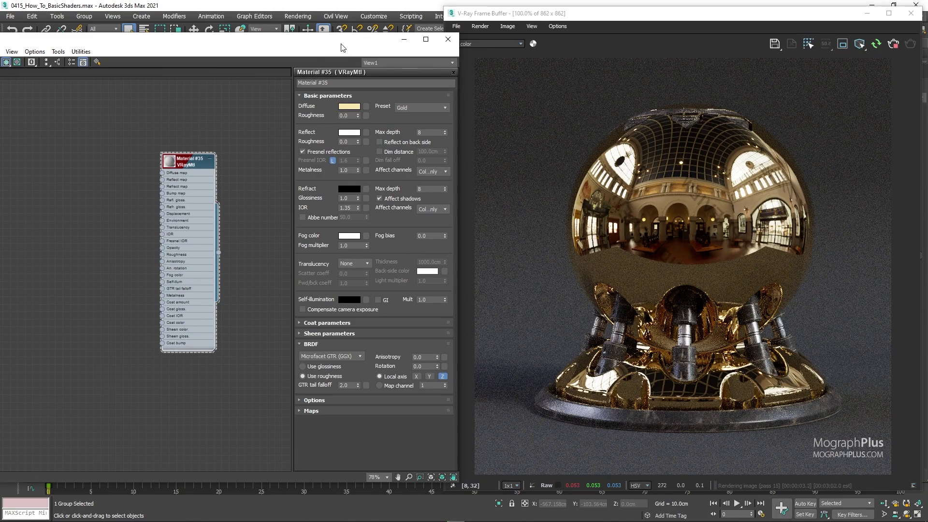
drag(341, 47, 323, 42)
scroll(196, 151, up, 3)
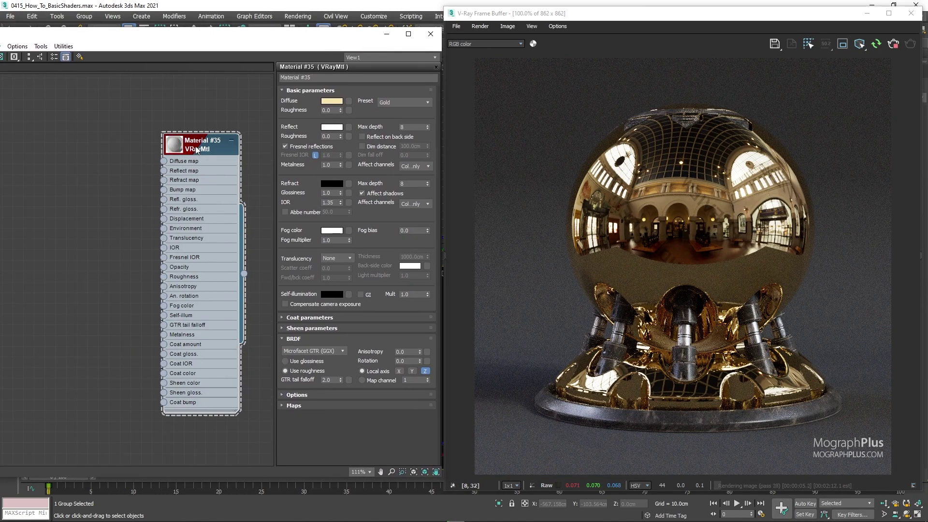
- Adjust the gold material's Diffuse color, setting green to 207 and blue to 121
click(332, 101)
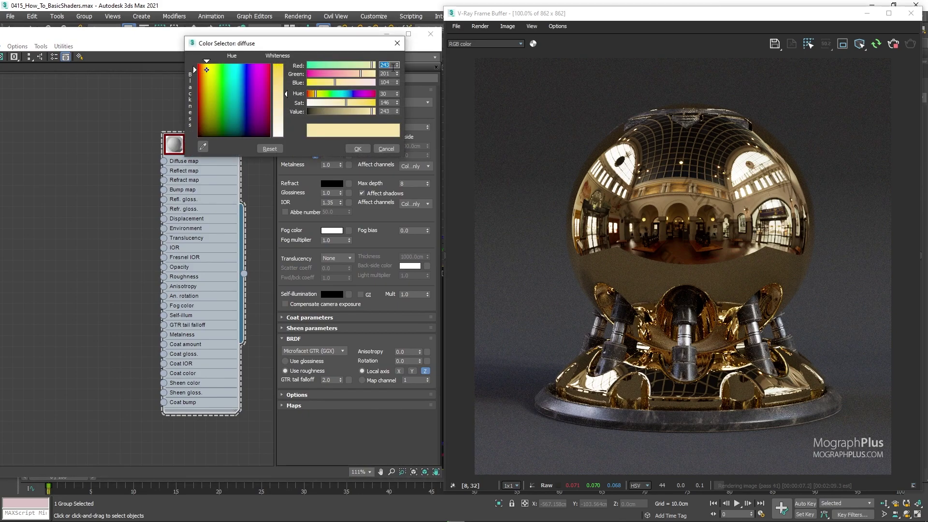
click(385, 73)
key(Tab)
text(121)
key(Return)
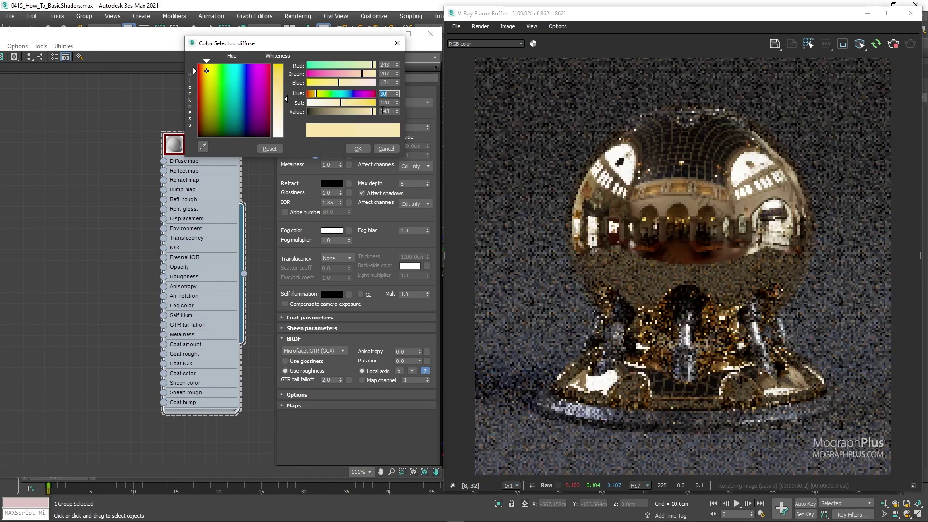
click(358, 149)
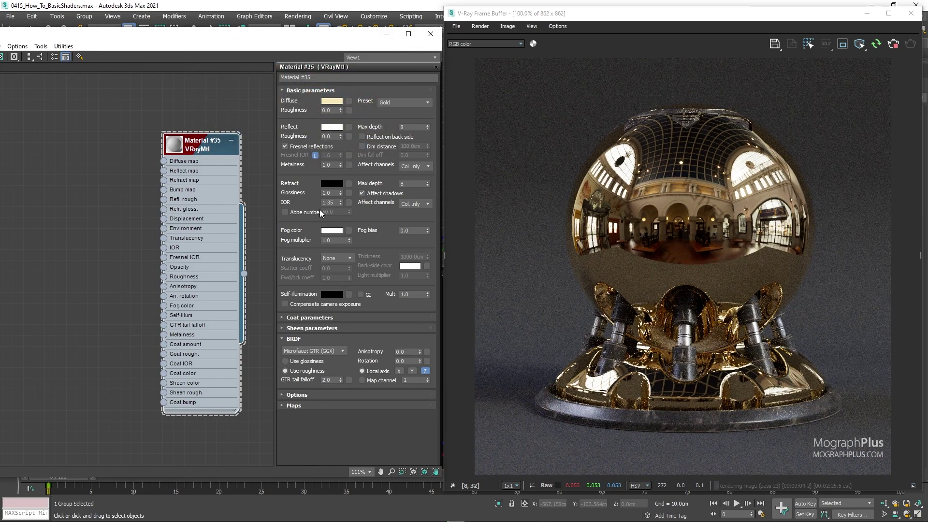
- Add a VRayBitmap map loading the BW_Metal_02 image beside the gold material, then close its image preview
right_click(36, 190)
mouse_move(59, 205)
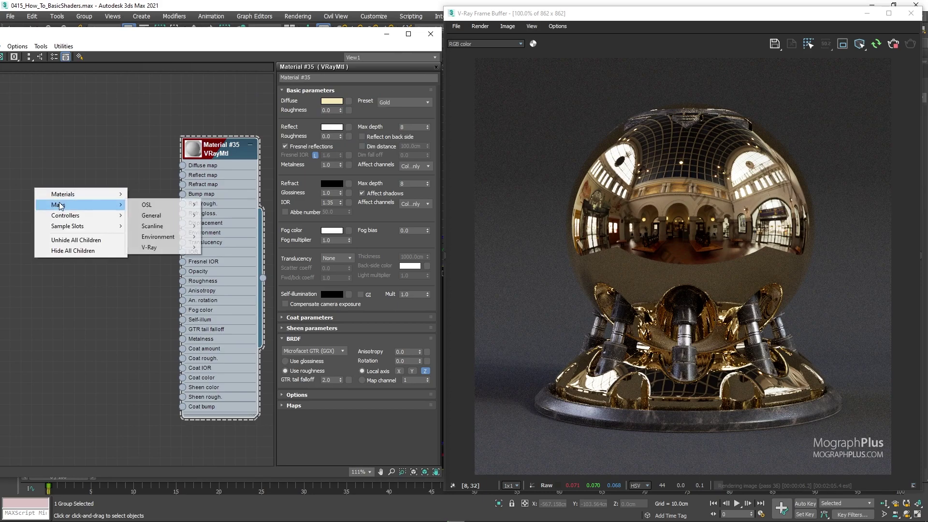
mouse_move(159, 247)
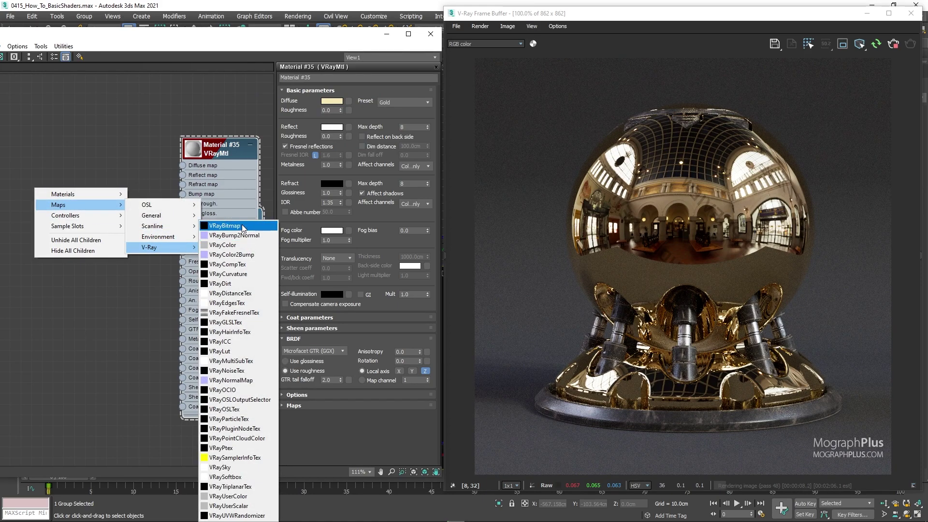
click(228, 226)
click(422, 106)
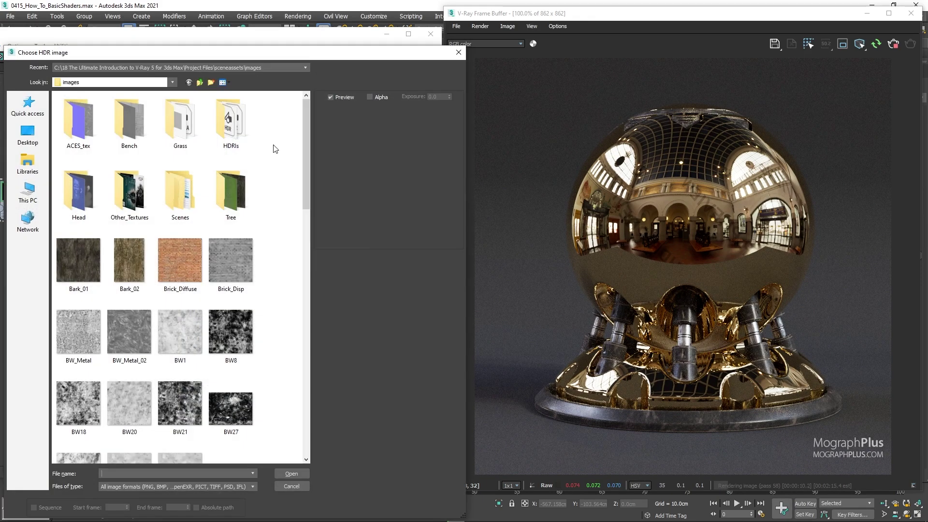
click(134, 321)
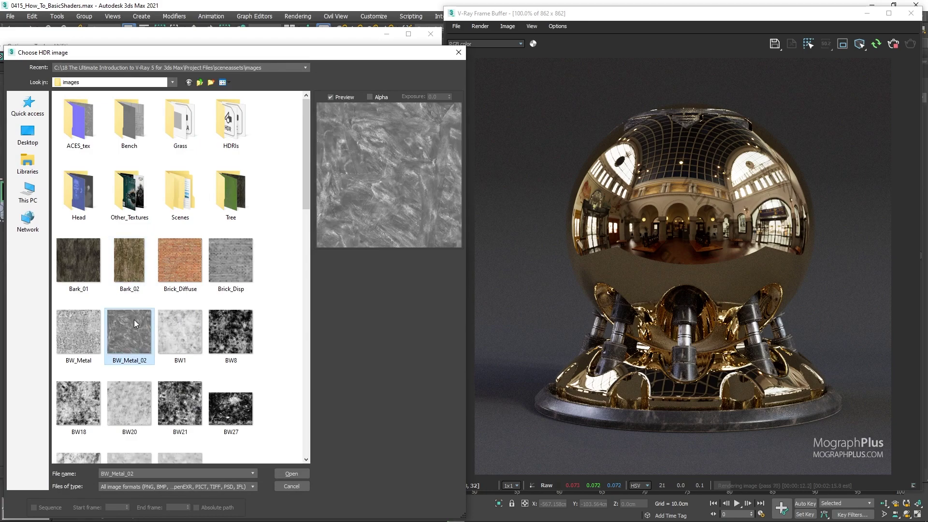
double_click(134, 320)
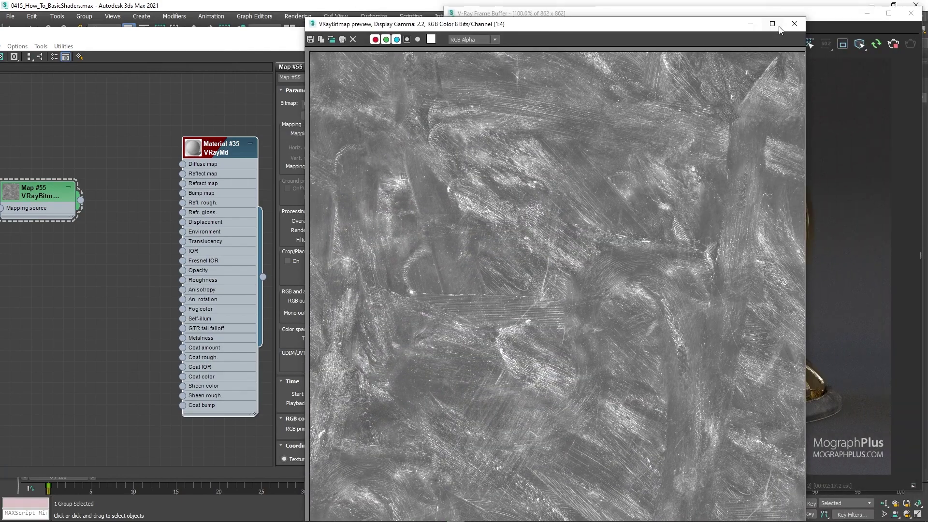
click(794, 24)
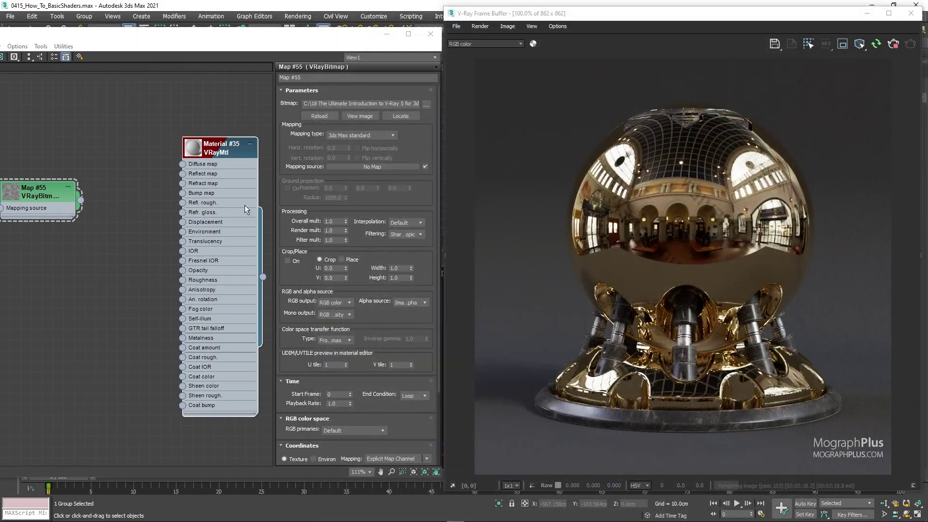
- Connect the BW_Metal_02 bitmap to the gold material's Refl. rough. slot
scroll(251, 202, down, 2)
scroll(123, 195, up, 3)
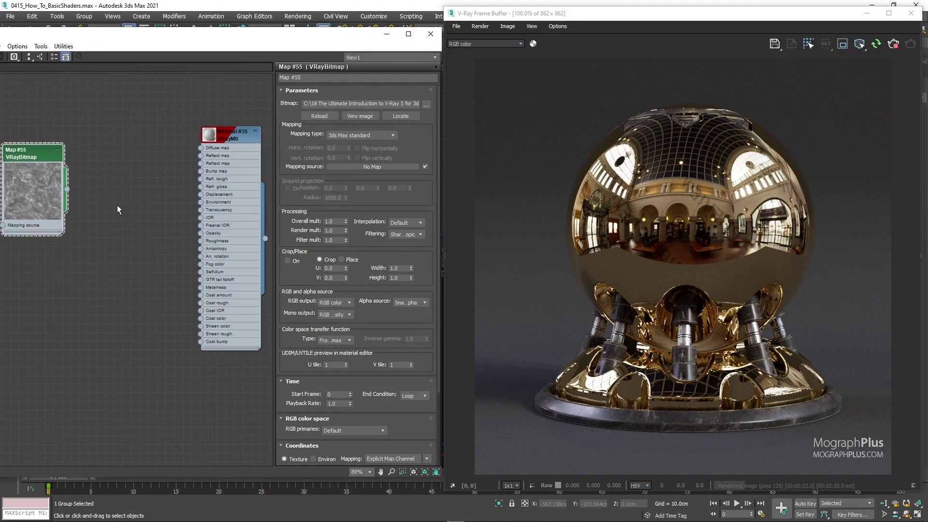
drag(64, 188, 213, 176)
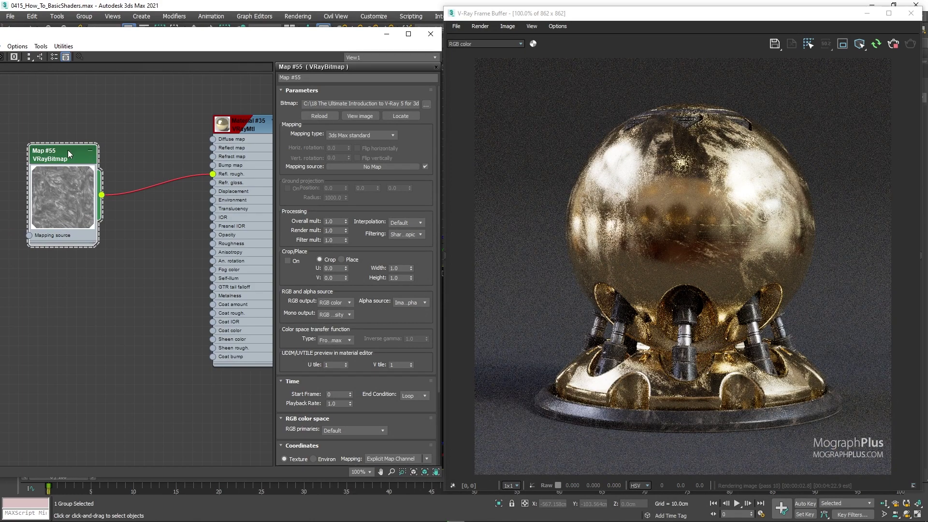
- Set the bitmap's RGB primaries to Raw in its RGB color space settings
drag(364, 420, 352, 262)
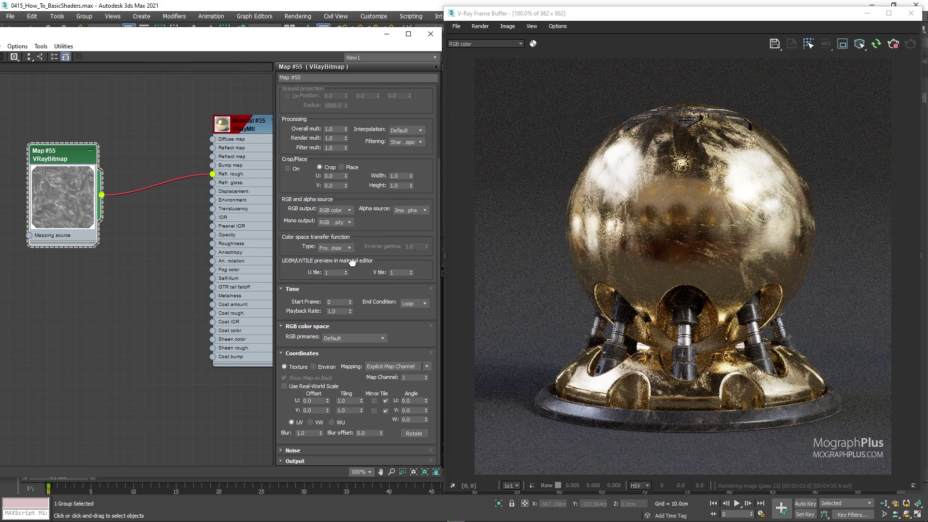
click(353, 339)
click(345, 366)
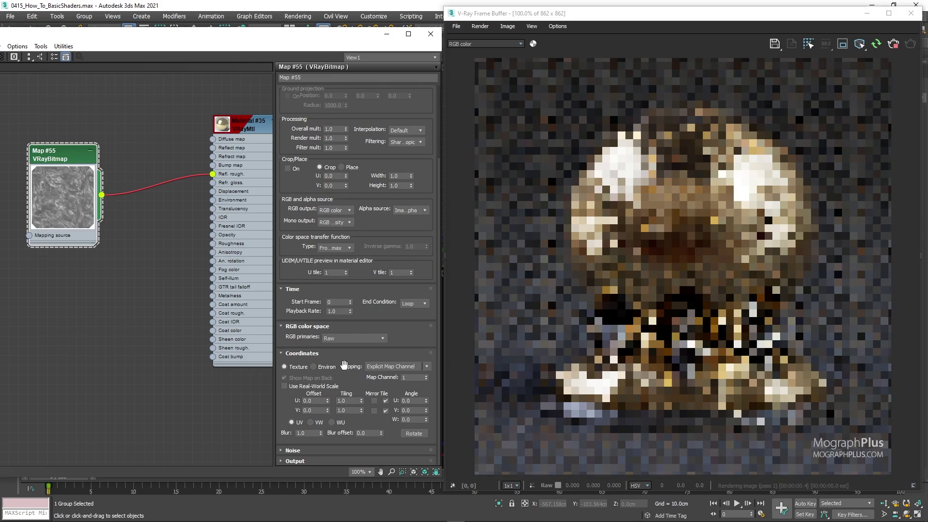
- Set the bitmap's U and V tiling to 1.5 and its W angle to 125
click(349, 400)
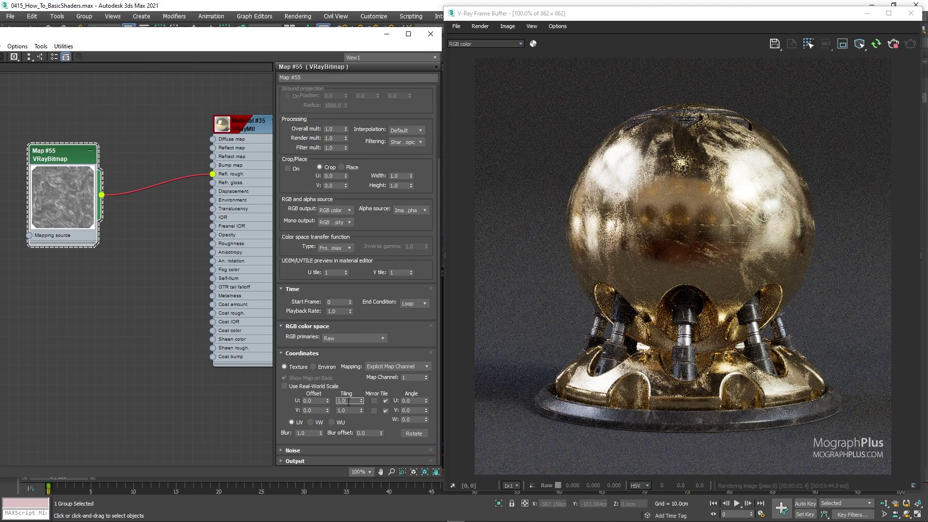
key(Tab)
text(1.5)
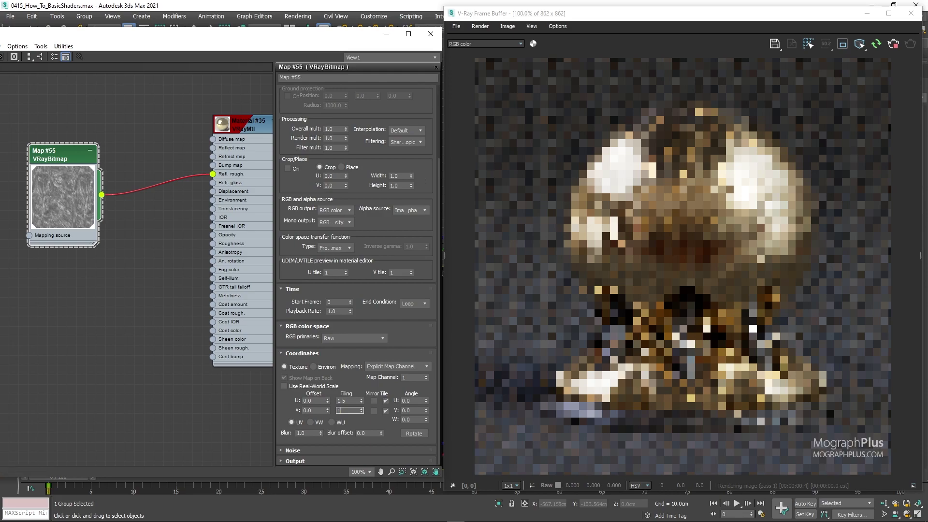
key(Return)
double_click(410, 419)
text(125)
key(Return)
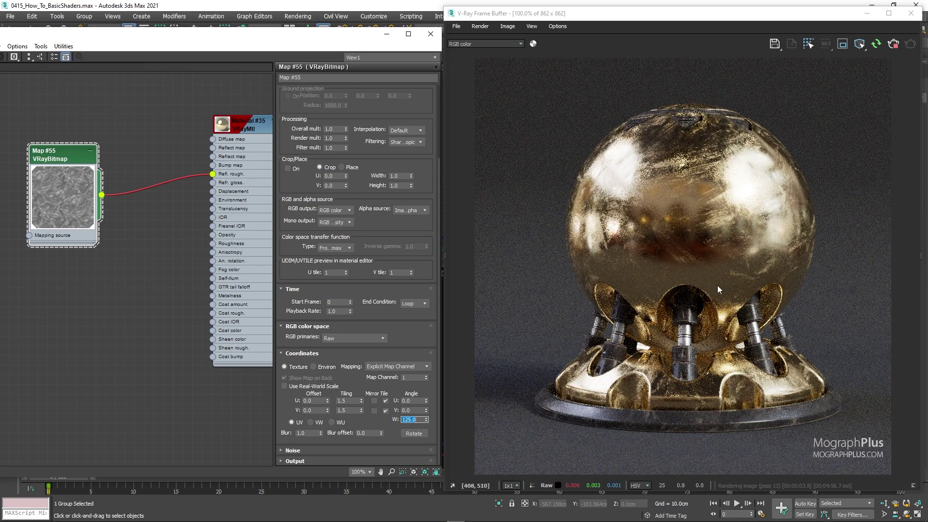
- Shift the frame buffer and material editor windows for more room and add an Output map fed by the VRayBitmap
drag(690, 17, 704, 18)
drag(334, 41, 400, 44)
middle_drag(167, 257, 90, 227)
scroll(130, 252, up, 1)
drag(90, 227, 142, 270)
mouse_move(174, 285)
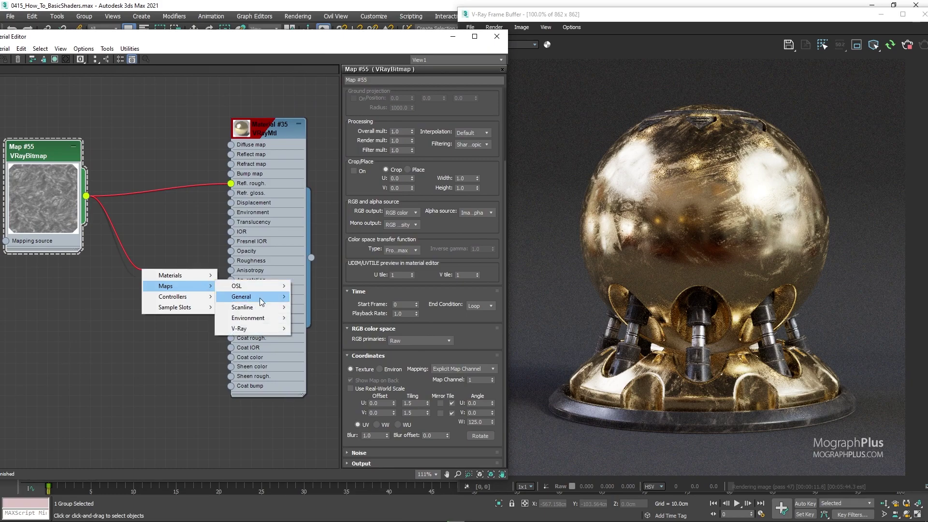
mouse_move(252, 296)
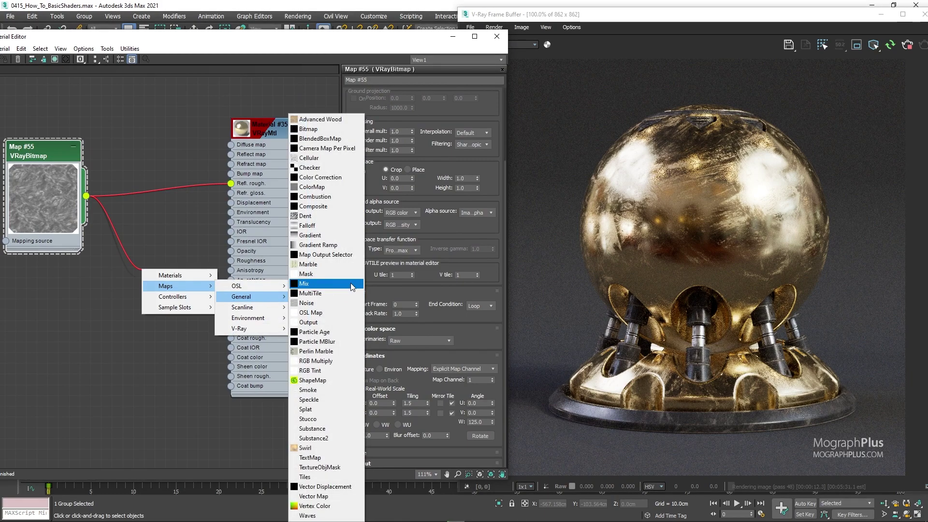
click(334, 322)
- Position the Output map, open its parameters, and connect it to the gold material's Refl. rough. slot
drag(149, 272, 131, 240)
double_click(120, 265)
drag(182, 282, 231, 184)
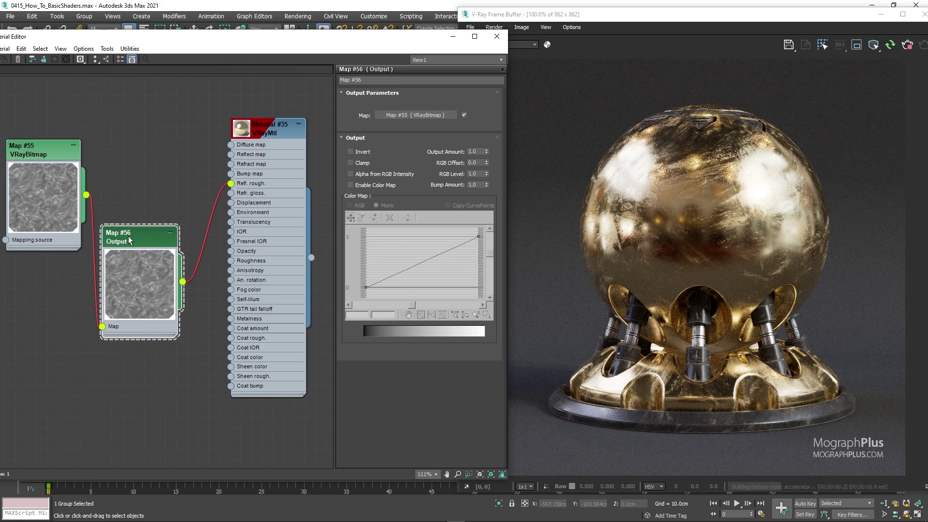
- Enable the Output map's color map and set its start point to 0.05 and end point to 0.4
click(368, 185)
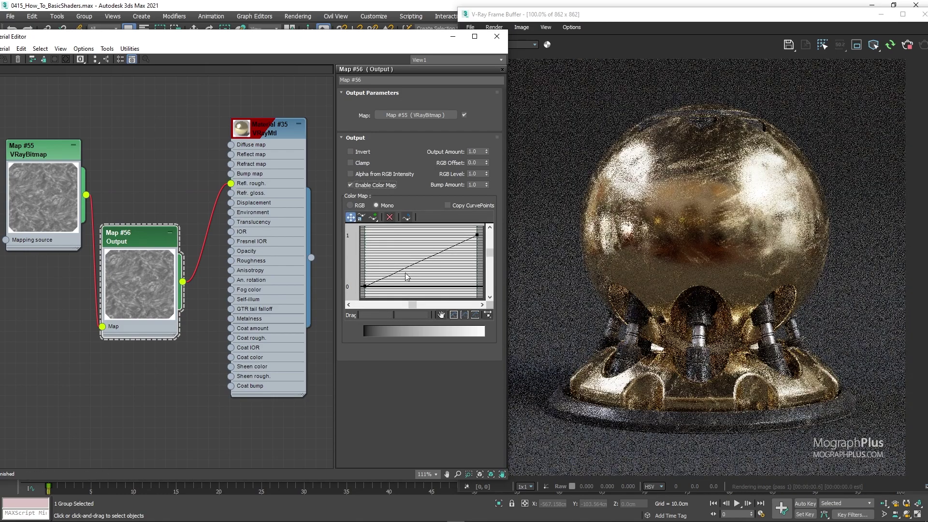
click(365, 286)
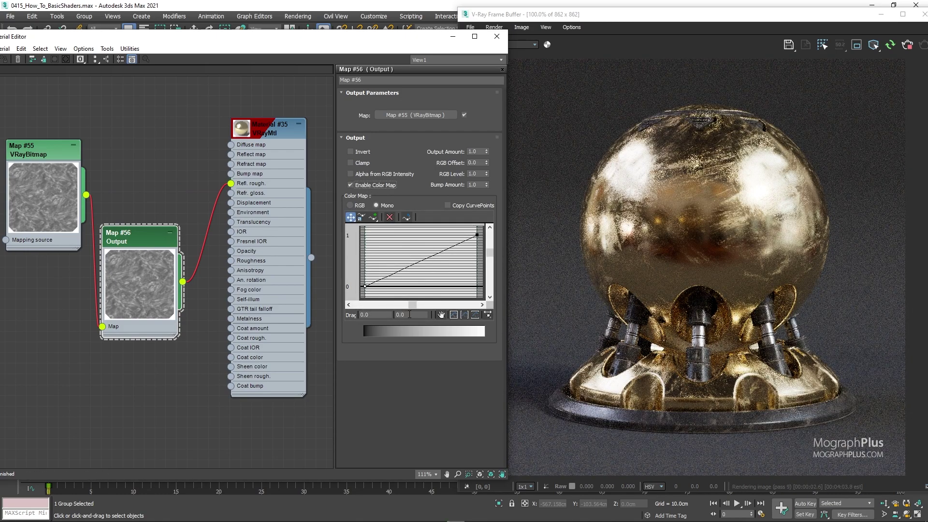
text(0.05)
key(Return)
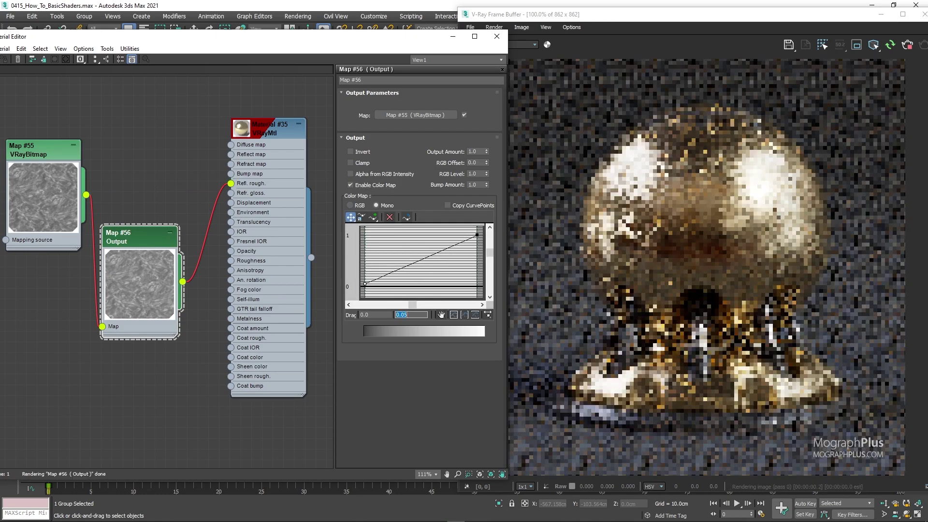
click(477, 235)
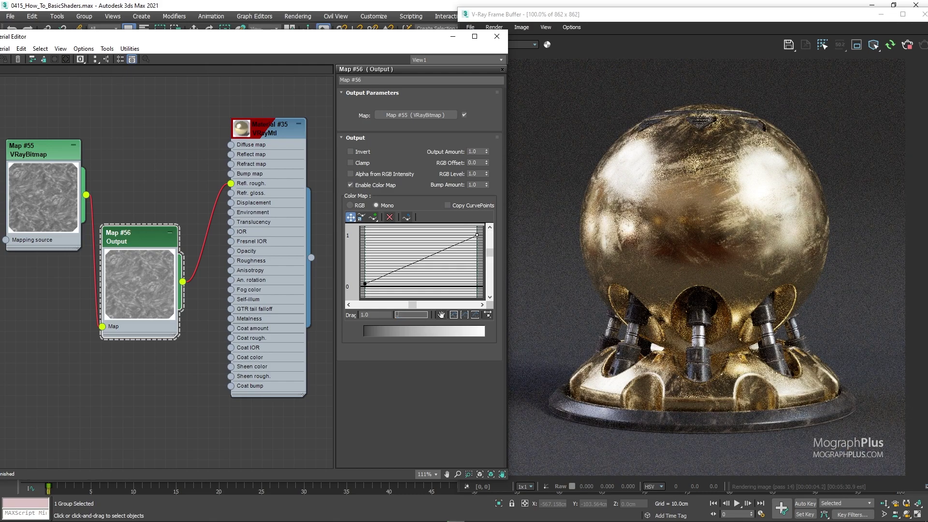
text(0.4)
key(Return)
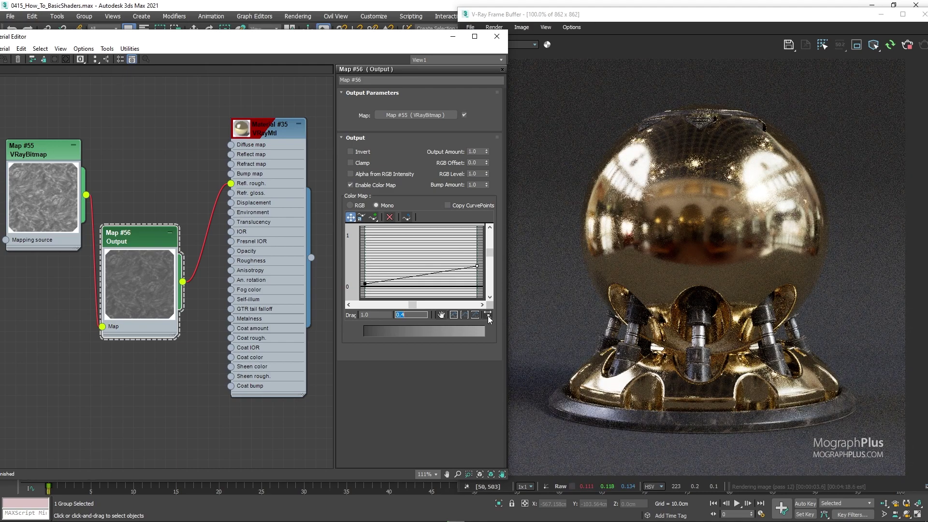
- Raise the start point of the Output map's color curve to 0.1
click(364, 284)
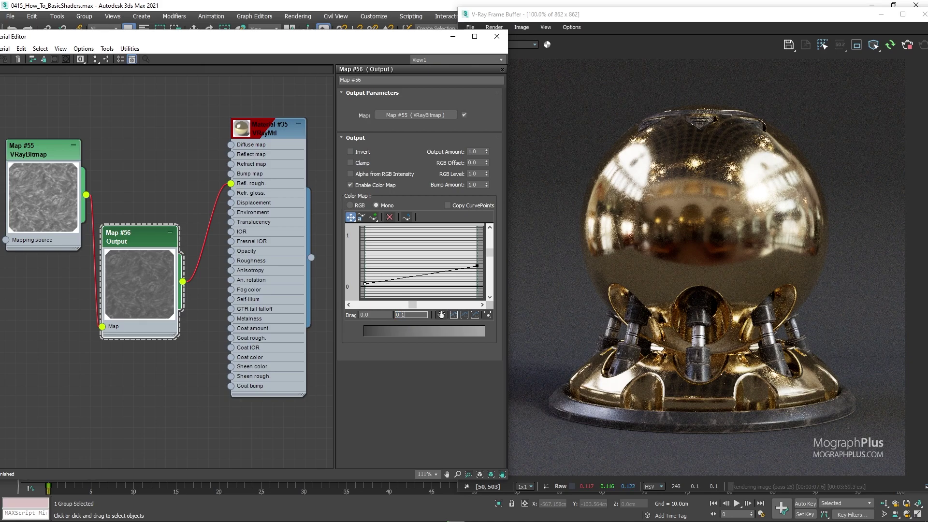
key(Return)
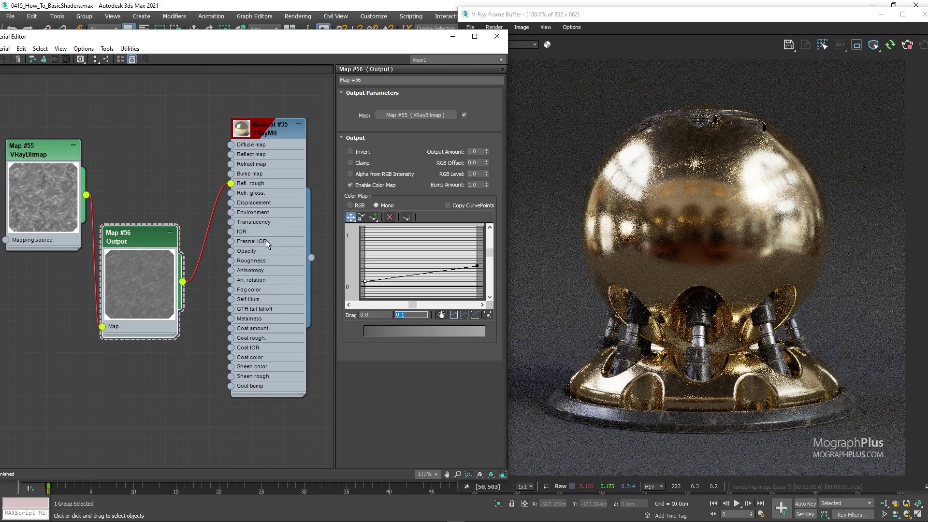
middle_drag(206, 192, 201, 191)
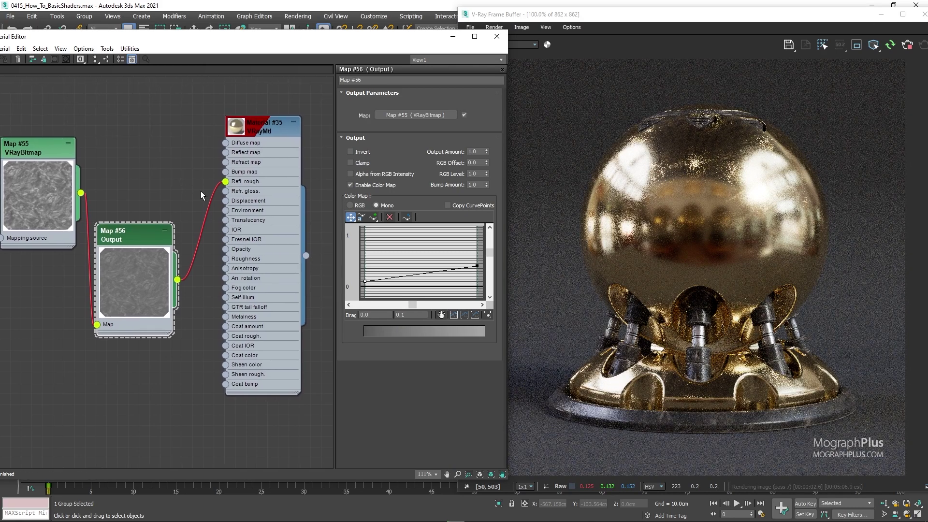
- Convert both color curve points to Bezier-Corner and raise the start point's handle to bow the curve slightly upward
right_click(364, 280)
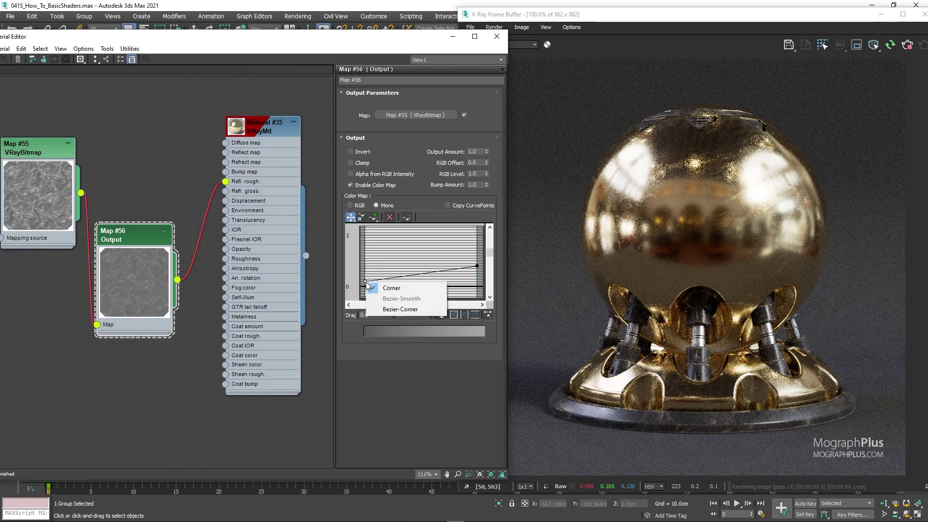
click(386, 310)
drag(393, 276, 392, 273)
right_click(477, 266)
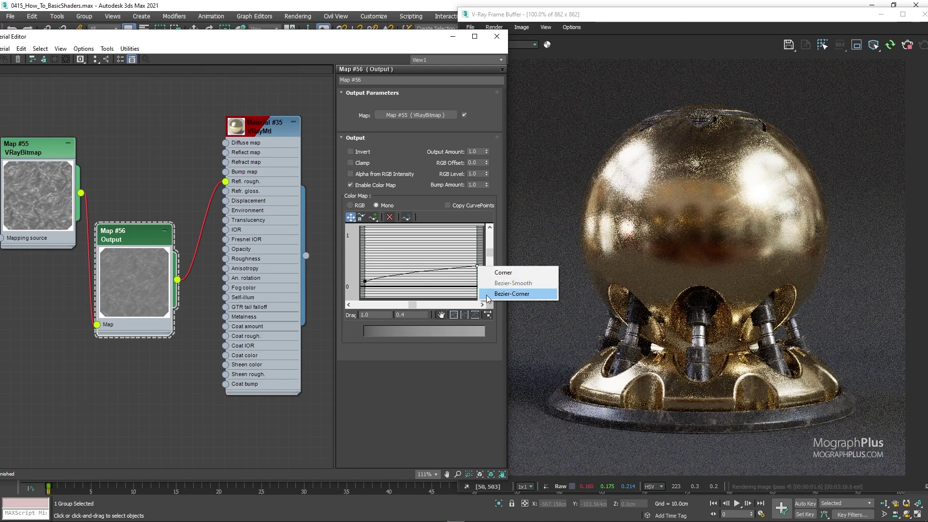
click(500, 295)
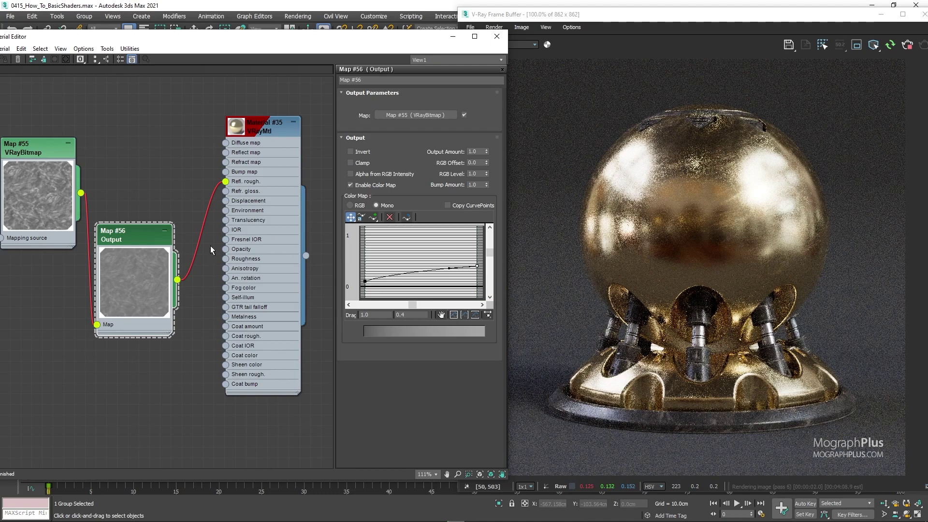
- Add a VRayNormalMap below the Output map with the VRayBitmap feeding its Bump map input
middle_drag(134, 243, 141, 172)
scroll(141, 173, up, 5)
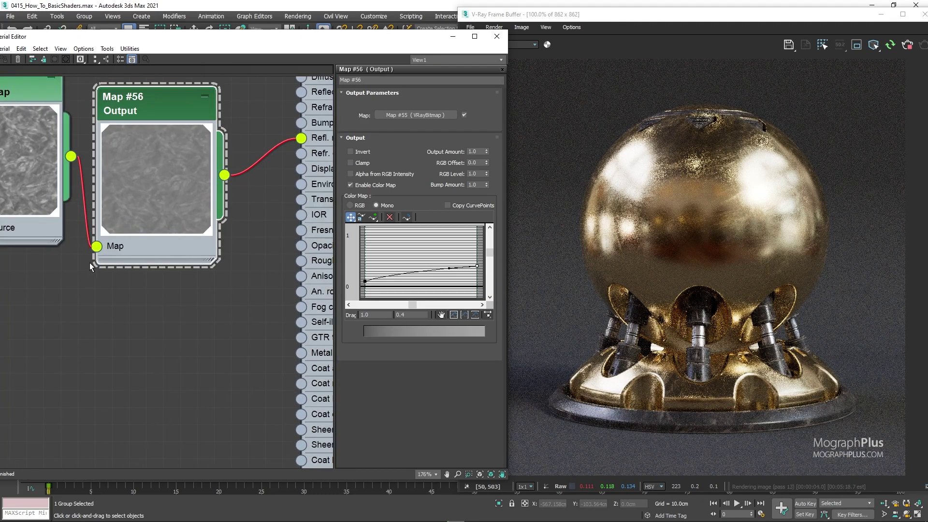
middle_drag(85, 265, 186, 361)
scroll(175, 335, up, 1)
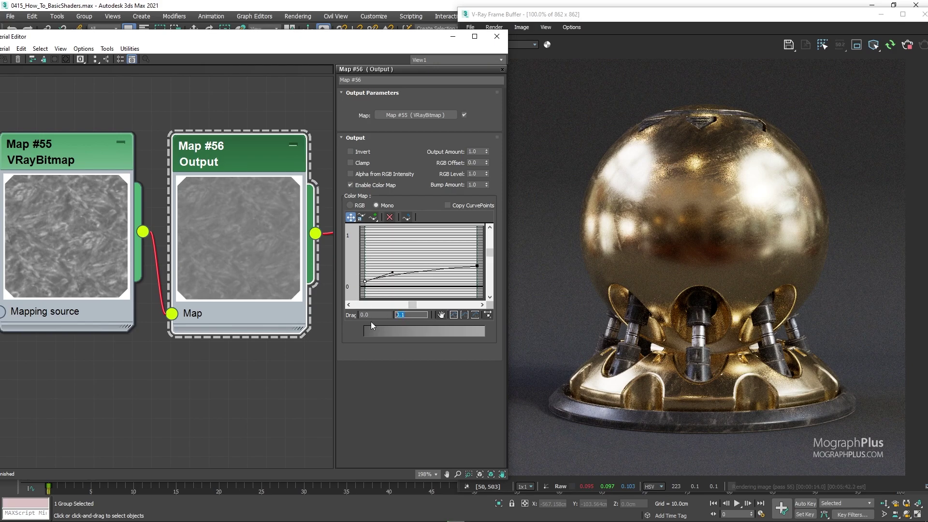
scroll(178, 359, down, 5)
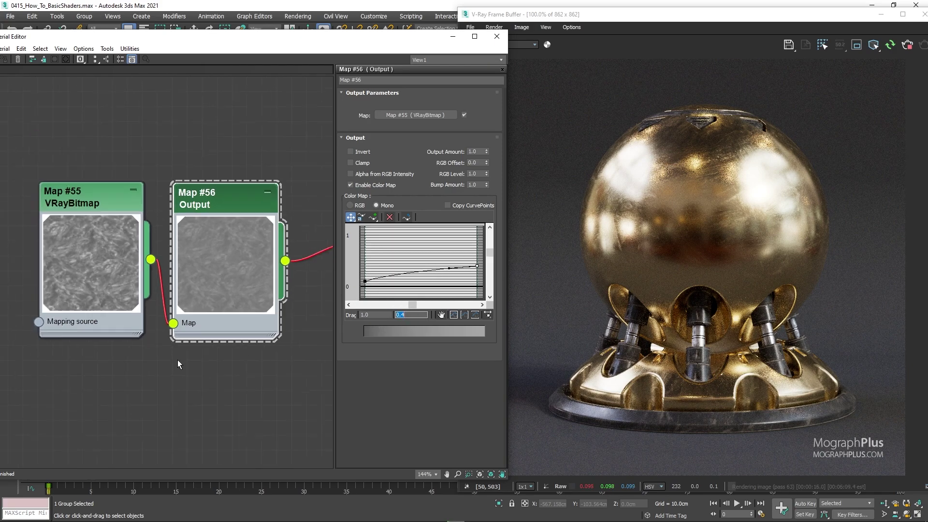
drag(146, 175, 171, 329)
mouse_move(194, 345)
mouse_move(269, 387)
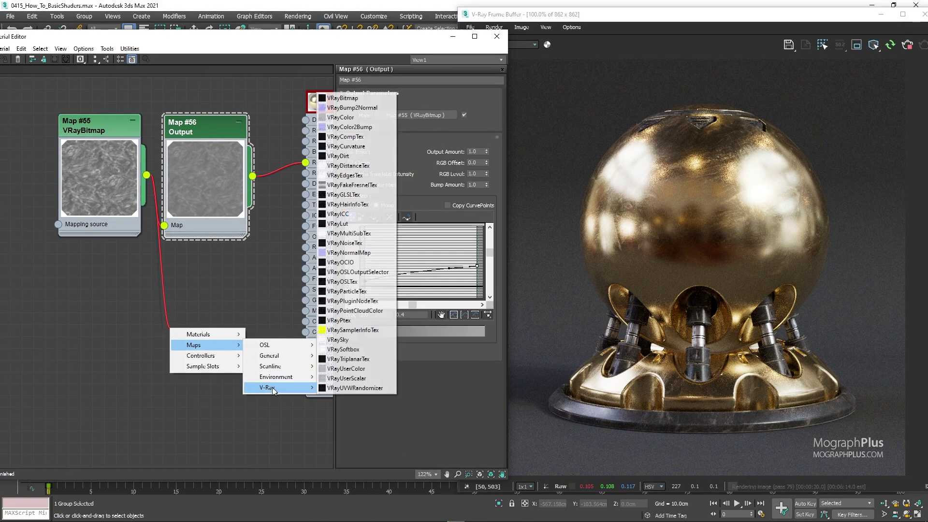
click(348, 252)
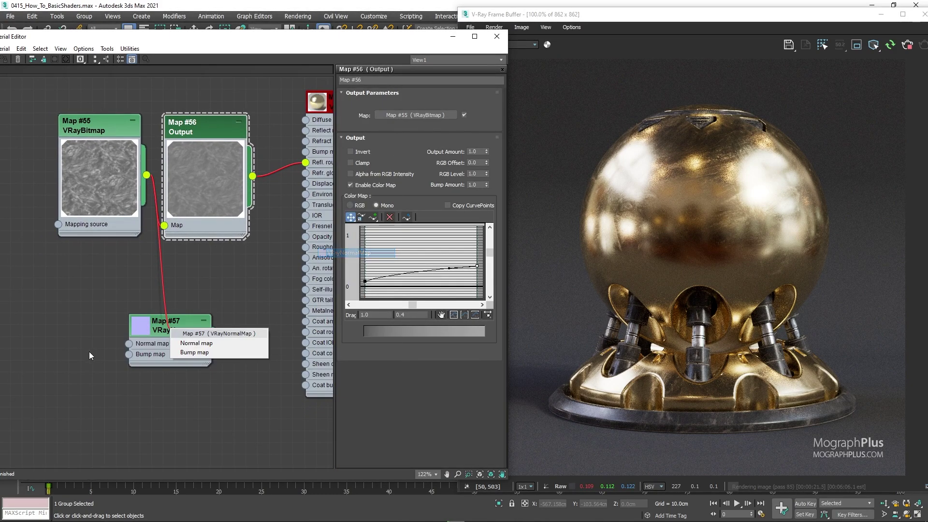
click(203, 352)
- Open the VRayNormalMap's parameters, align its node under the Output map, and move the bitmap node farther from both
double_click(180, 329)
drag(180, 330, 220, 334)
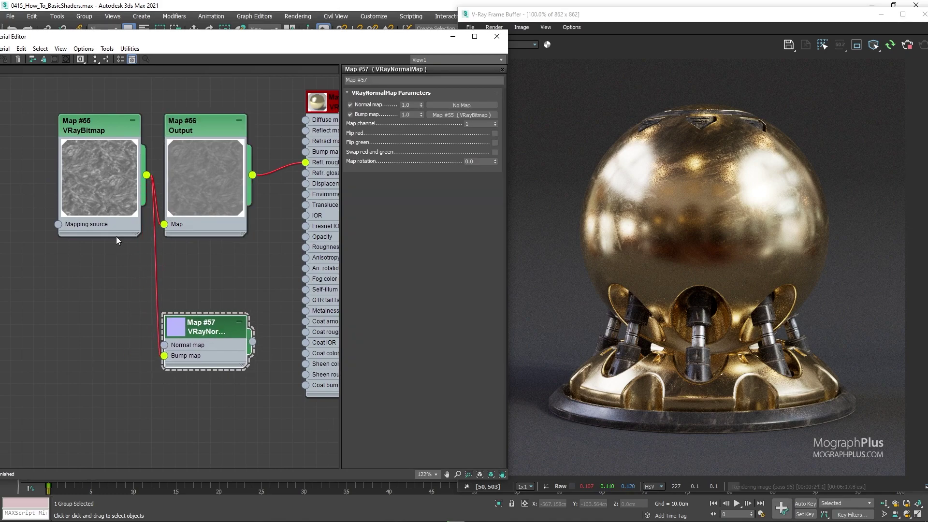
drag(116, 239, 82, 238)
scroll(225, 274, down, 2)
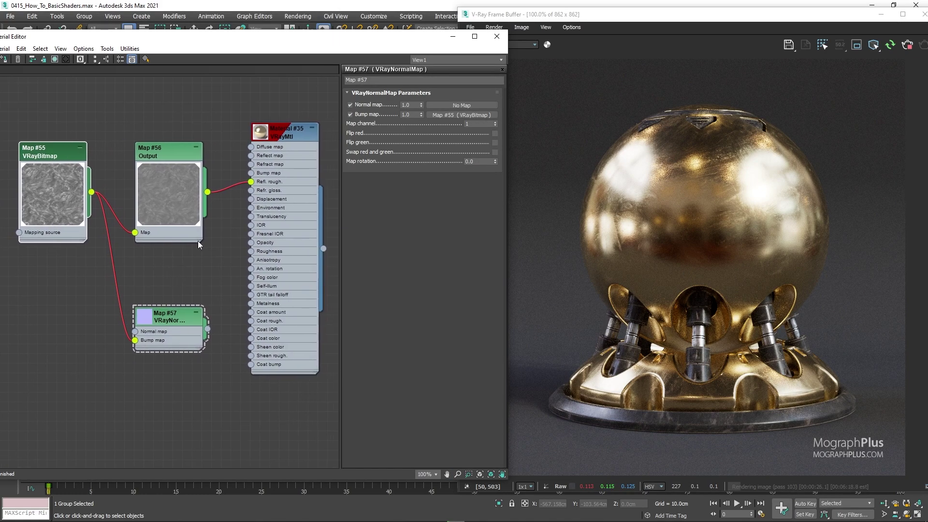
scroll(220, 280, up, 1)
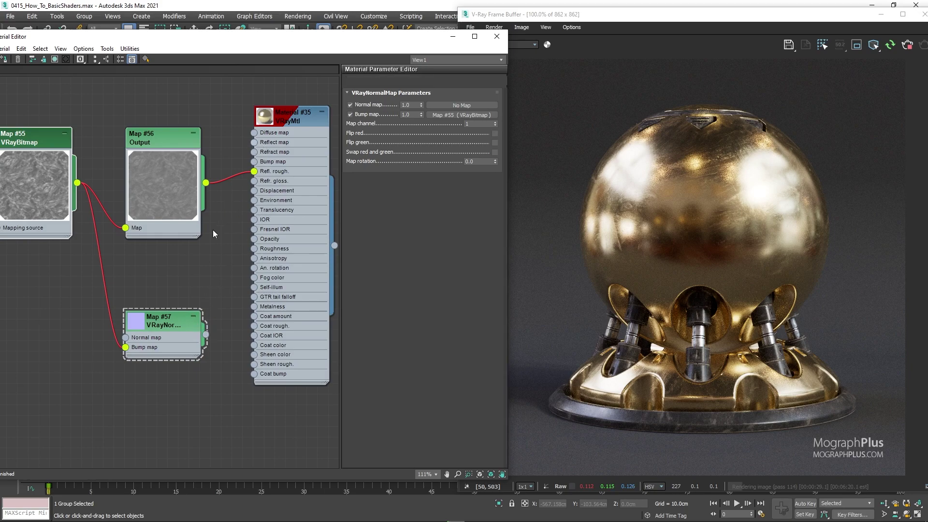
- Feed the VRayNormalMap into the gold VRayMtl's Bump map input and set its bump map amount to 0.02
drag(206, 335, 254, 163)
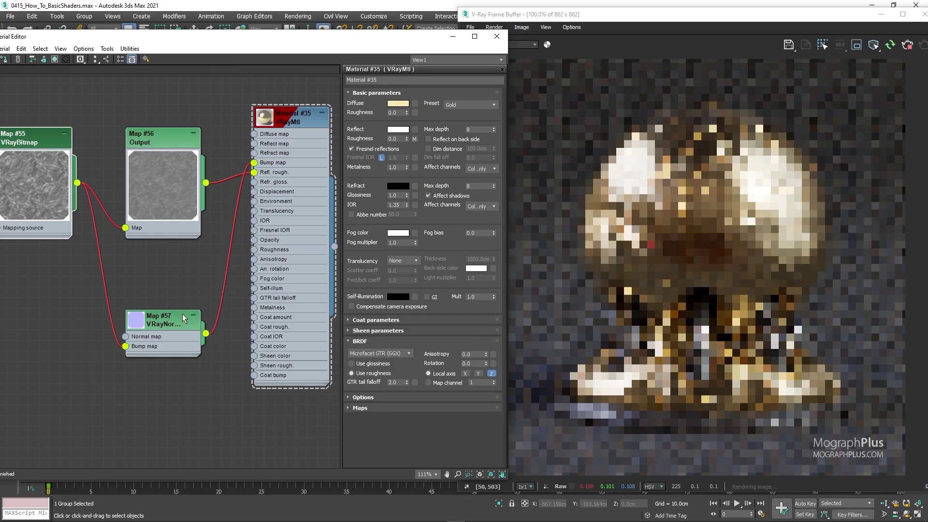
double_click(159, 320)
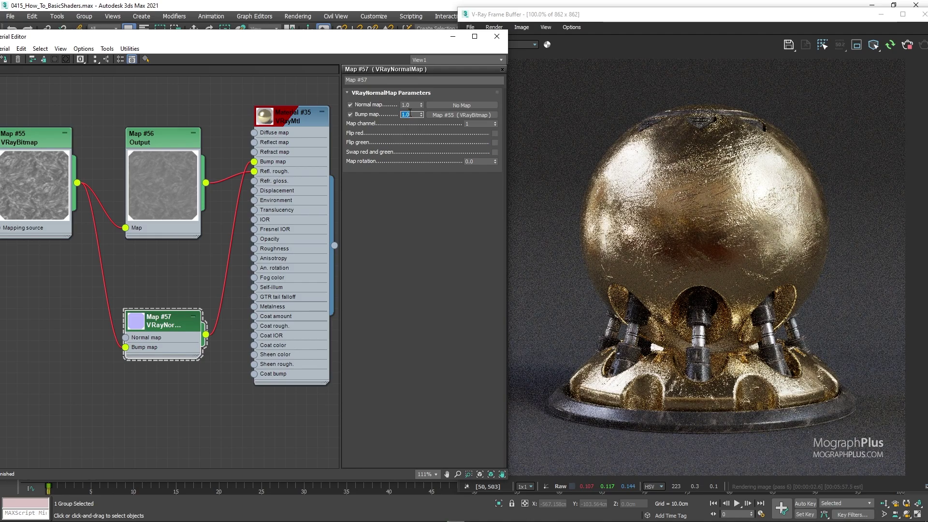
text(.2)
key(Return)
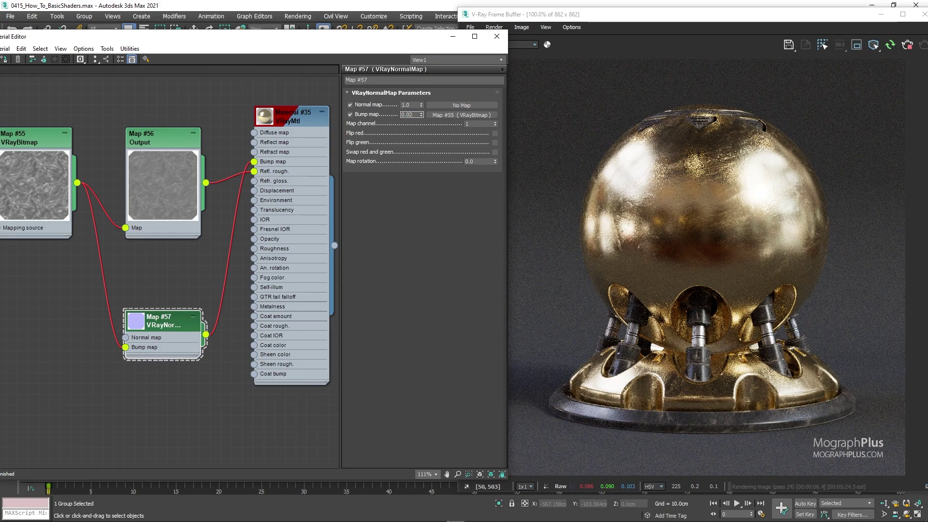
key(Return)
- Copy the Noise and VRayBump2Normal nodes from the other material and place the copies below the gold material's nodes
scroll(155, 308, down, 4)
scroll(155, 309, down, 5)
mouse_move(130, 331)
mouse_down()
mouse_move(74, 311)
mouse_move(288, 317)
mouse_up()
middle_drag(231, 326, 92, 314)
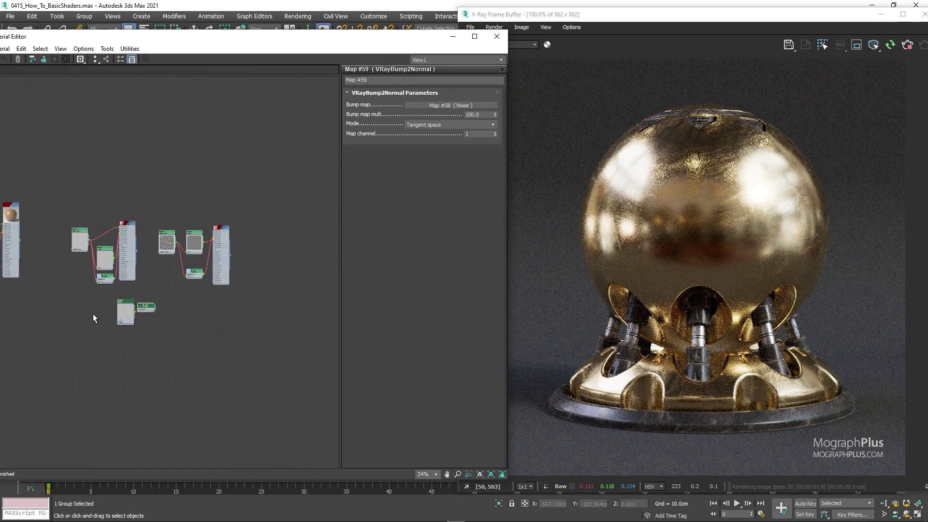
scroll(93, 316, up, 5)
drag(212, 295, 289, 284)
middle_drag(235, 242, 83, 274)
scroll(141, 306, up, 1)
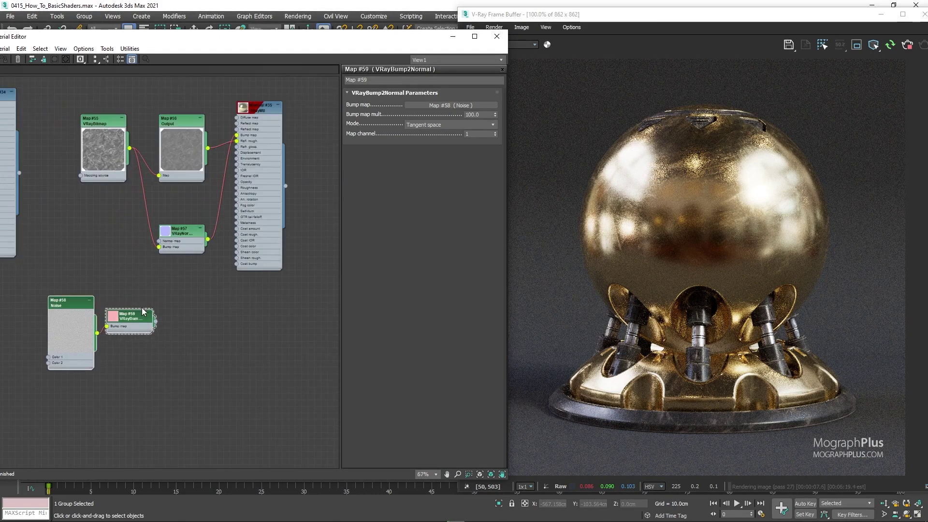
scroll(141, 306, up, 2)
drag(139, 317, 162, 317)
middle_drag(168, 282, 164, 315)
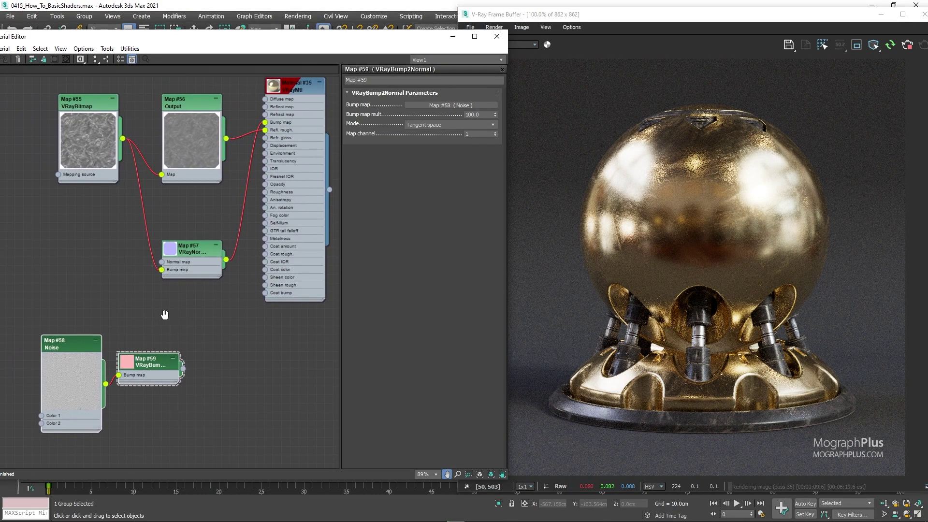
- Feed the copied VRayBump2Normal into the VRayNormalMap's Normal map input and set the normal map amount to 0.25
scroll(163, 336, up, 1)
drag(186, 371, 164, 260)
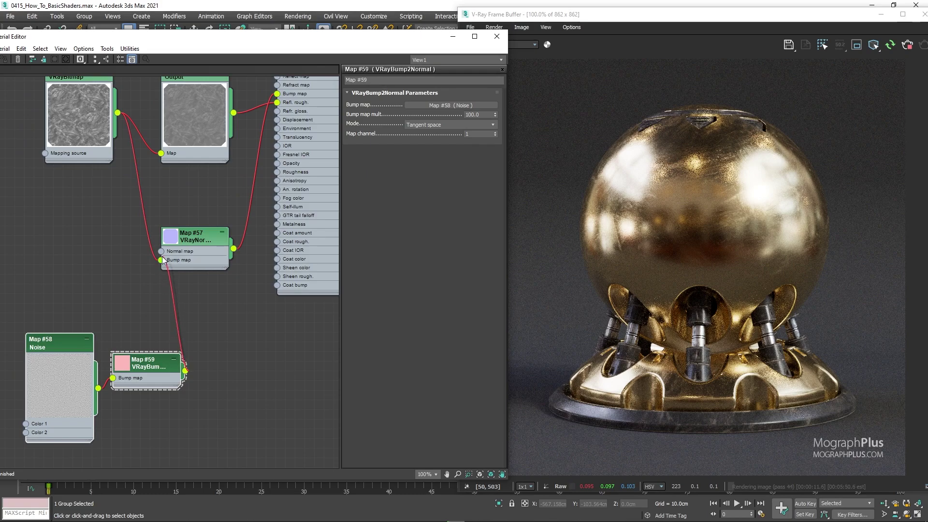
double_click(194, 237)
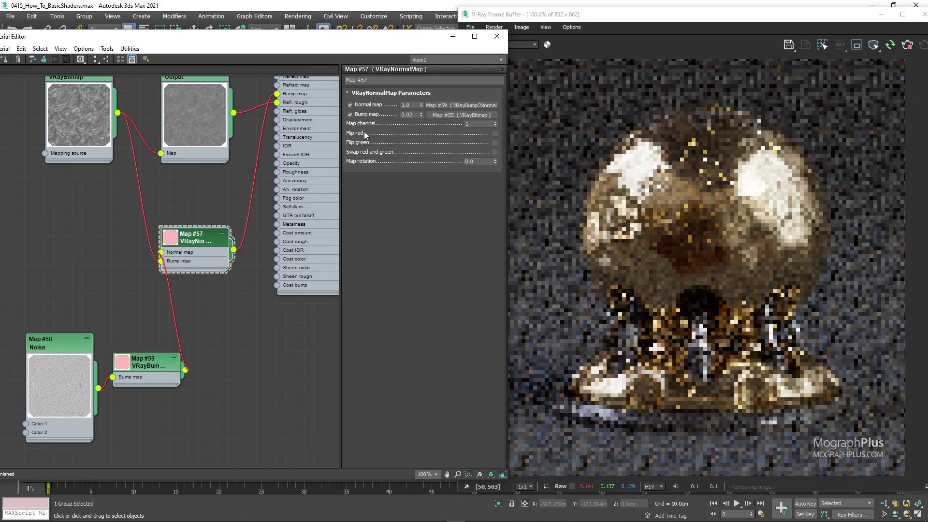
double_click(408, 105)
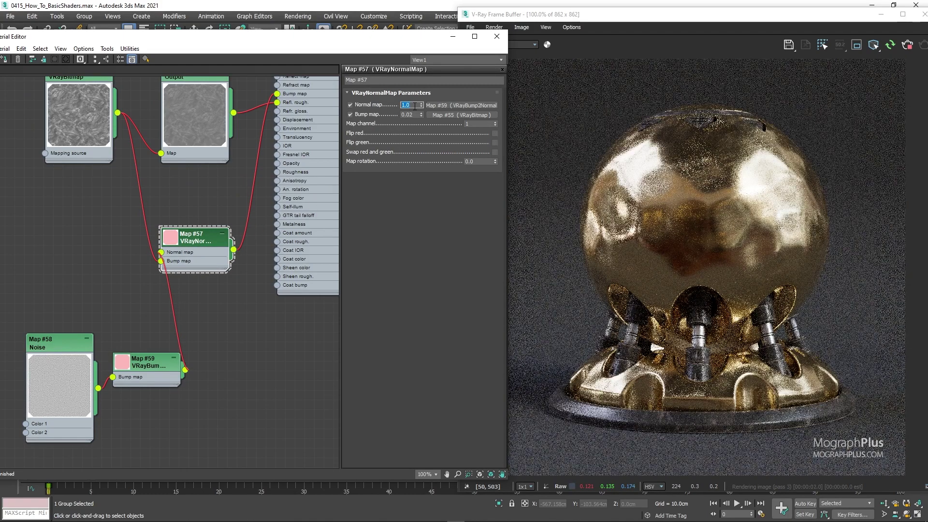
text(0.25)
key(Return)
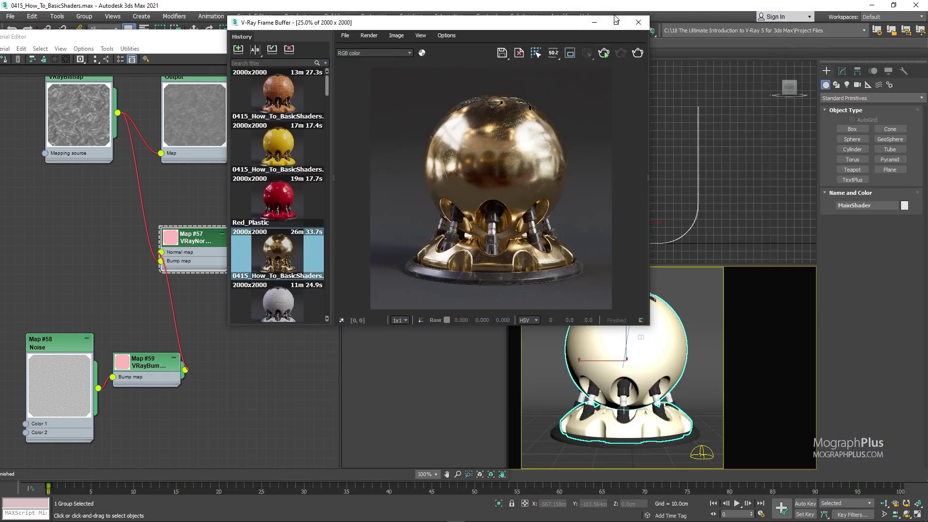
- Maximize the frame buffer with the finished gold render and show the Denoiser layer's properties
click(616, 22)
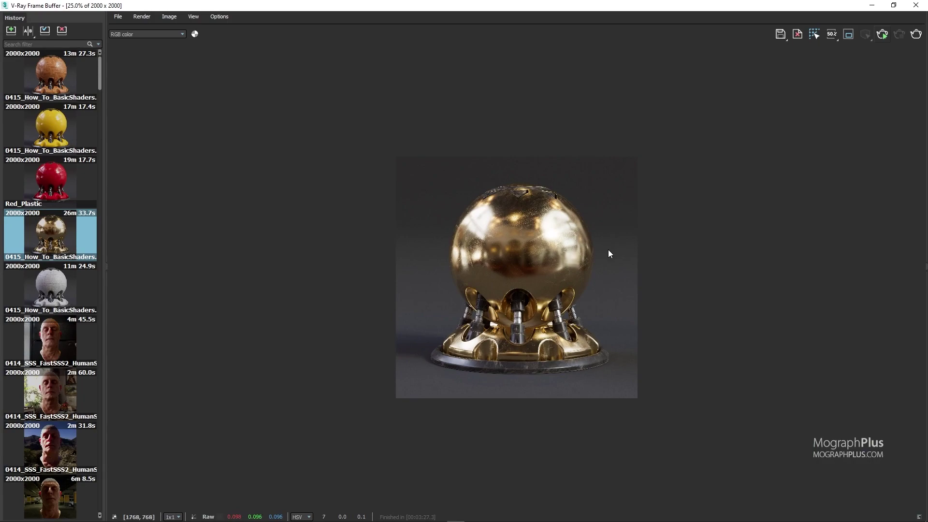
scroll(547, 254, up, 1)
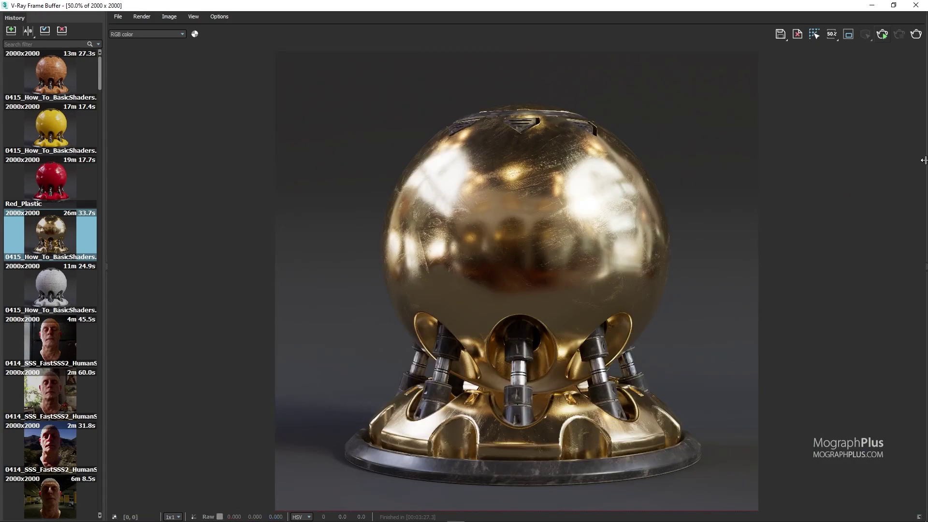
drag(924, 160, 913, 164)
click(891, 65)
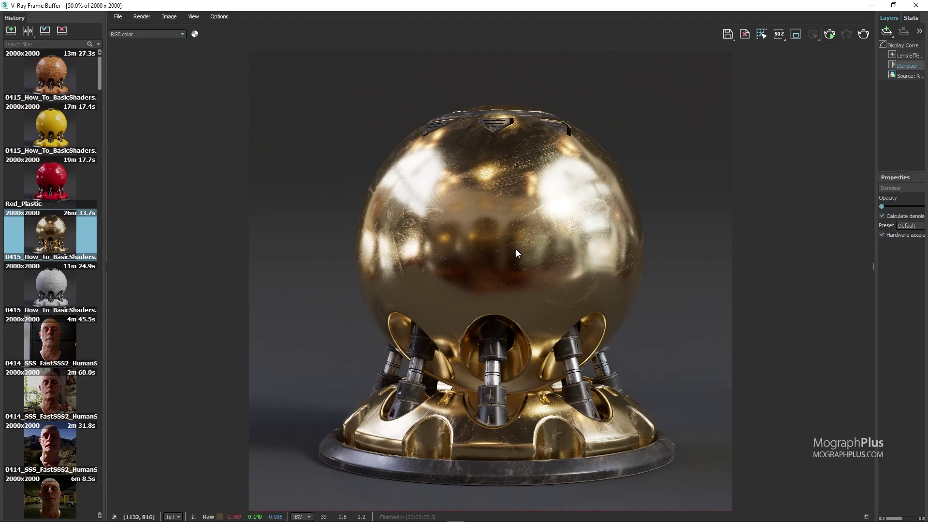
- Examine the scratches and bump detail on the gold ball and base up close, and hide the layers panel
scroll(509, 250, up, 5)
scroll(509, 249, down, 5)
scroll(508, 435, up, 2)
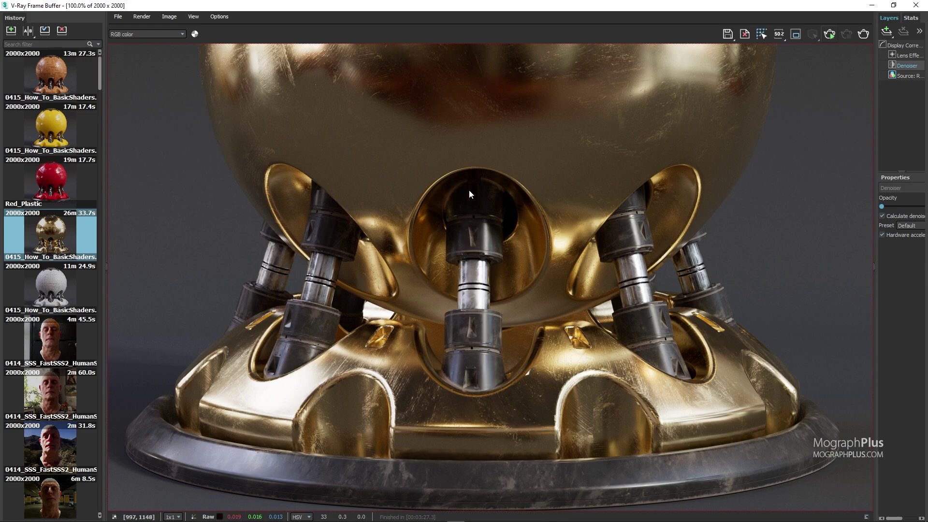
middle_drag(457, 127, 470, 187)
mouse_move(470, 135)
middle_down()
mouse_move(456, 190)
mouse_move(471, 249)
mouse_move(500, 234)
middle_up()
scroll(471, 244, down, 2)
click(873, 120)
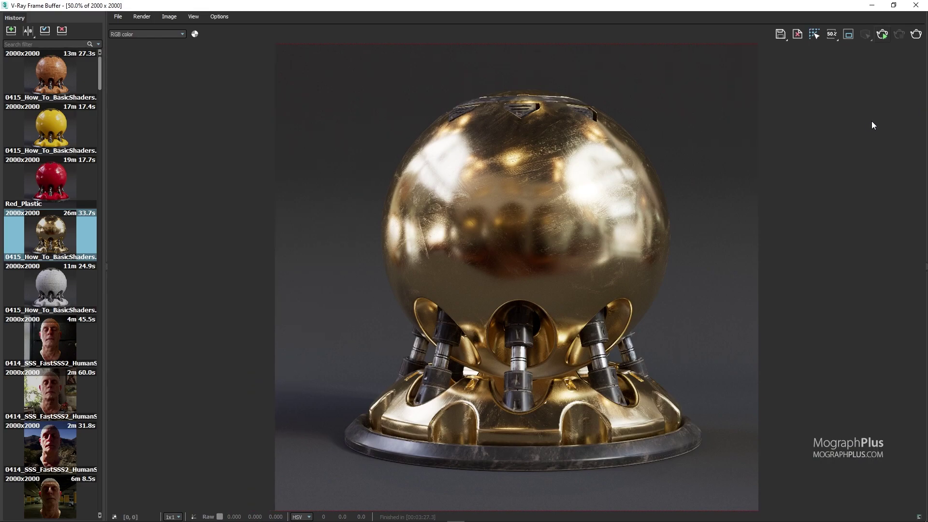
scroll(573, 139, up, 2)
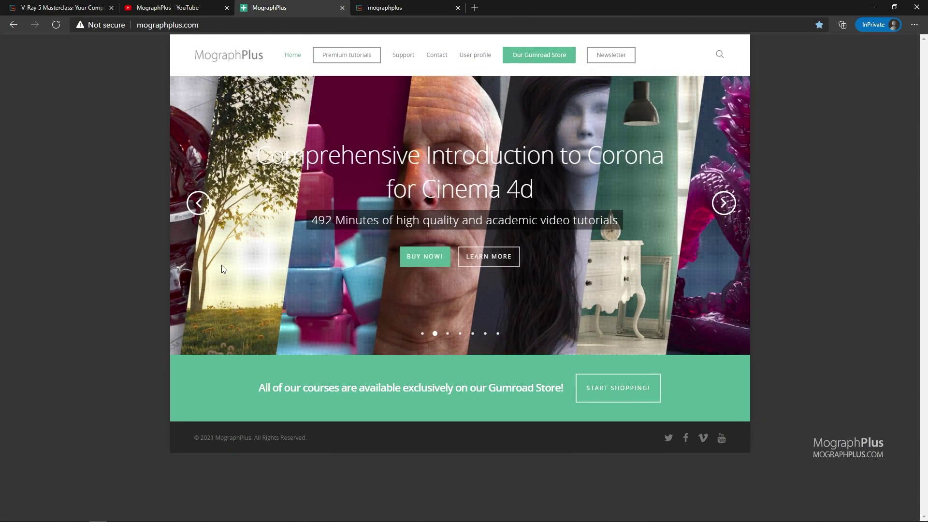
- In the web browser, show the V-Ray 5 Masterclass slide on the MographPlus site and browse the courses on its Gumroad store
click(198, 203)
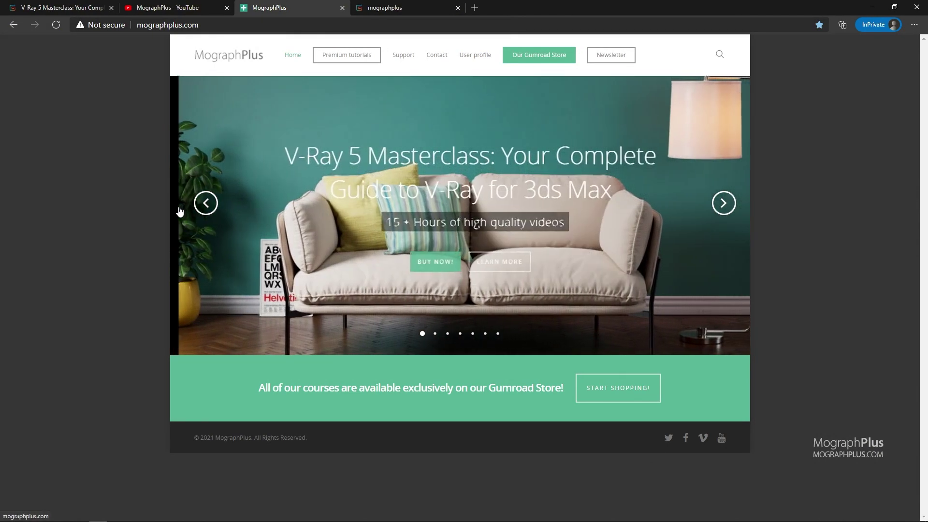
click(399, 9)
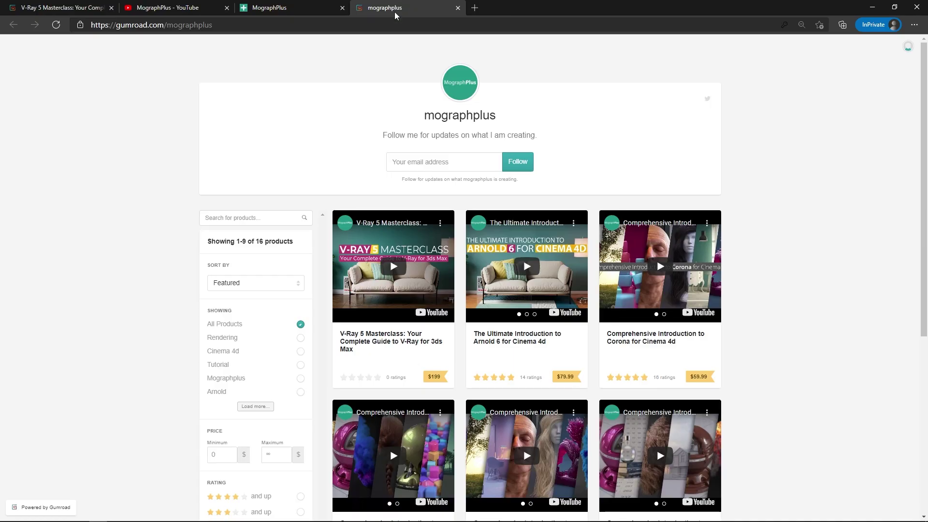
scroll(163, 244, down, 3)
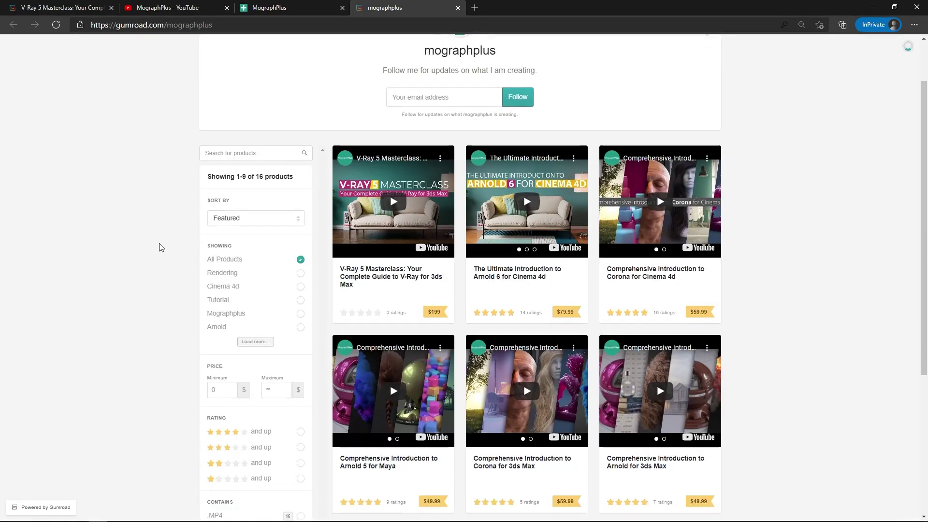
scroll(161, 247, up, 3)
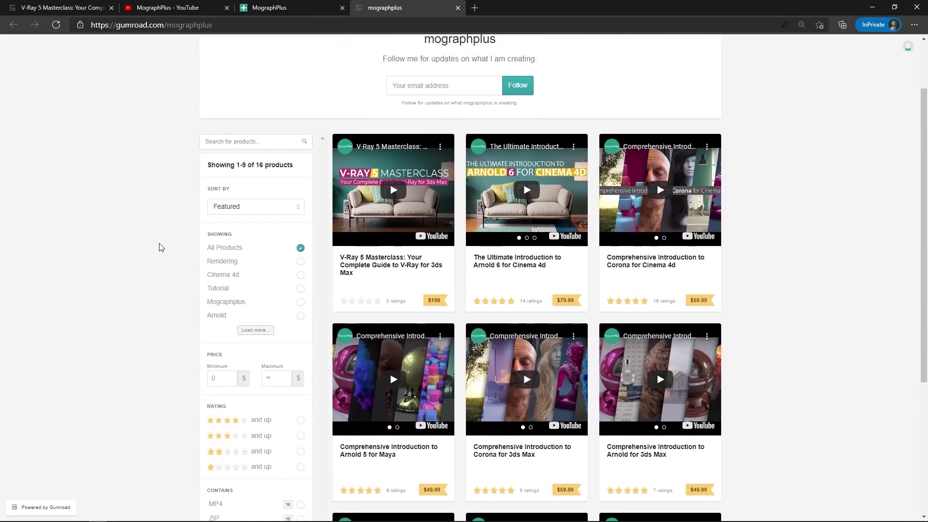